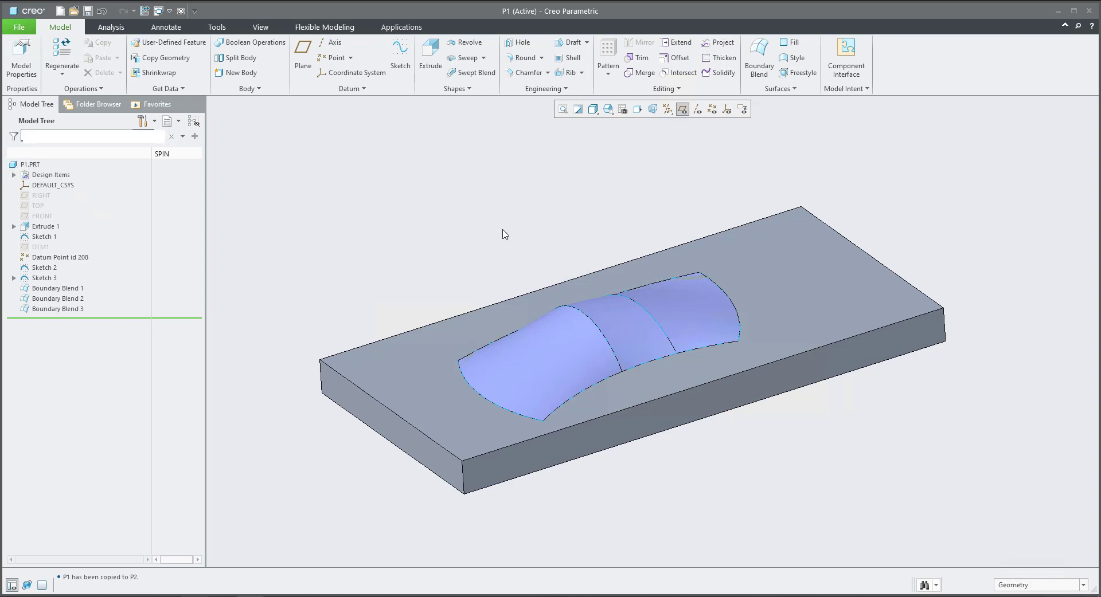
Step: Orbit and pan the plate into view, selecting then clearing Boundary Blend 1
{"action": "mouse_move", "coordinate": [477, 229]}
{"action": "middle_mouse_down"}
{"action": "mouse_move", "coordinate": [474, 207]}
{"action": "mouse_move", "coordinate": [480, 220]}
{"action": "middle_mouse_up"}
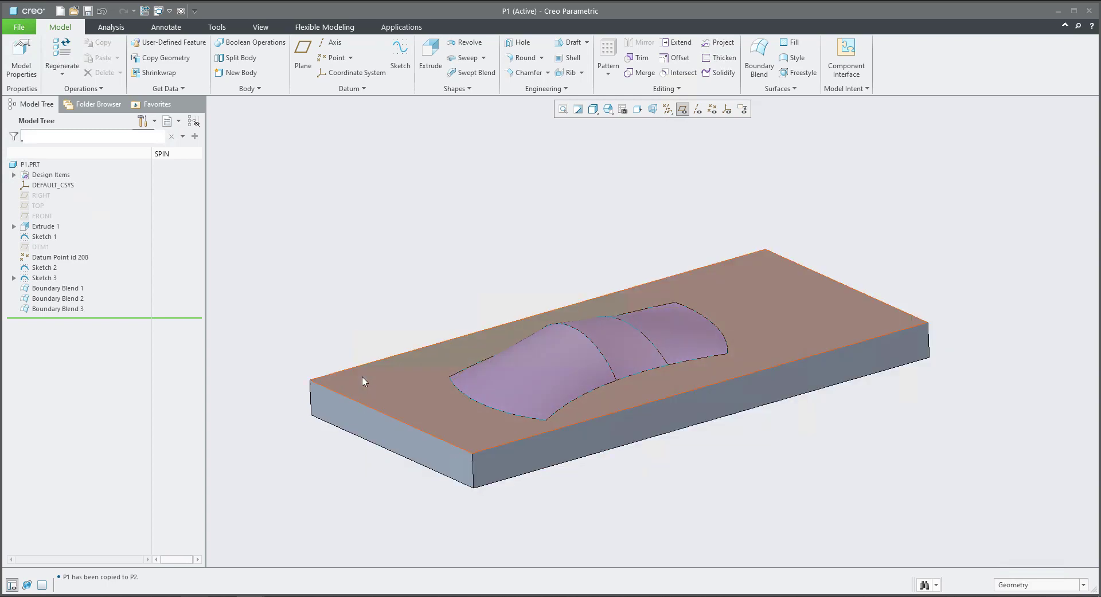
{"action": "left_click", "coordinate": [51, 289]}
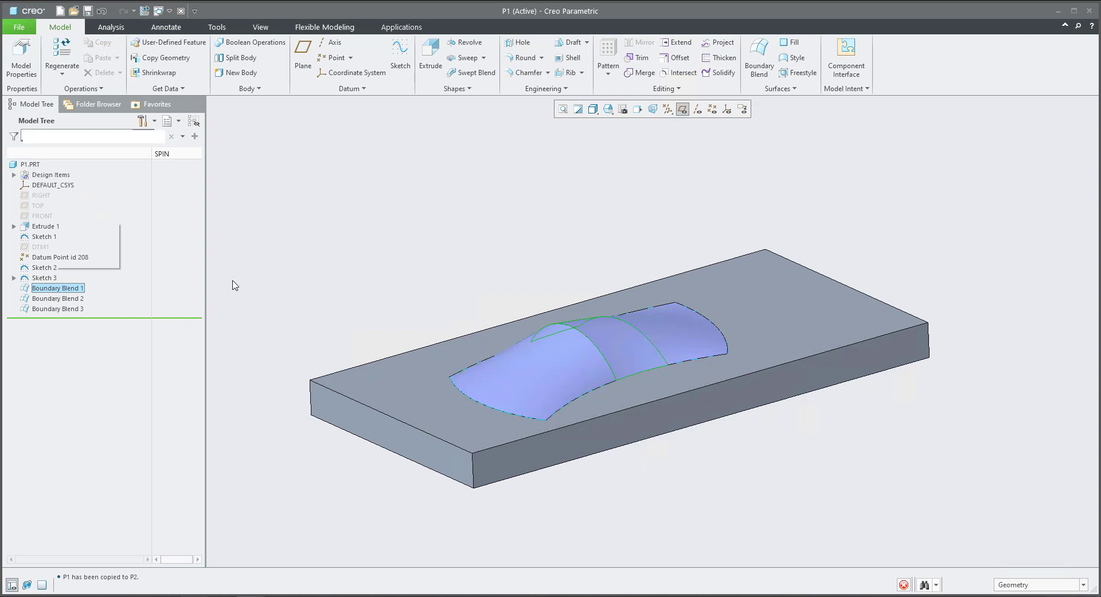
{"action": "left_click", "coordinate": [370, 253]}
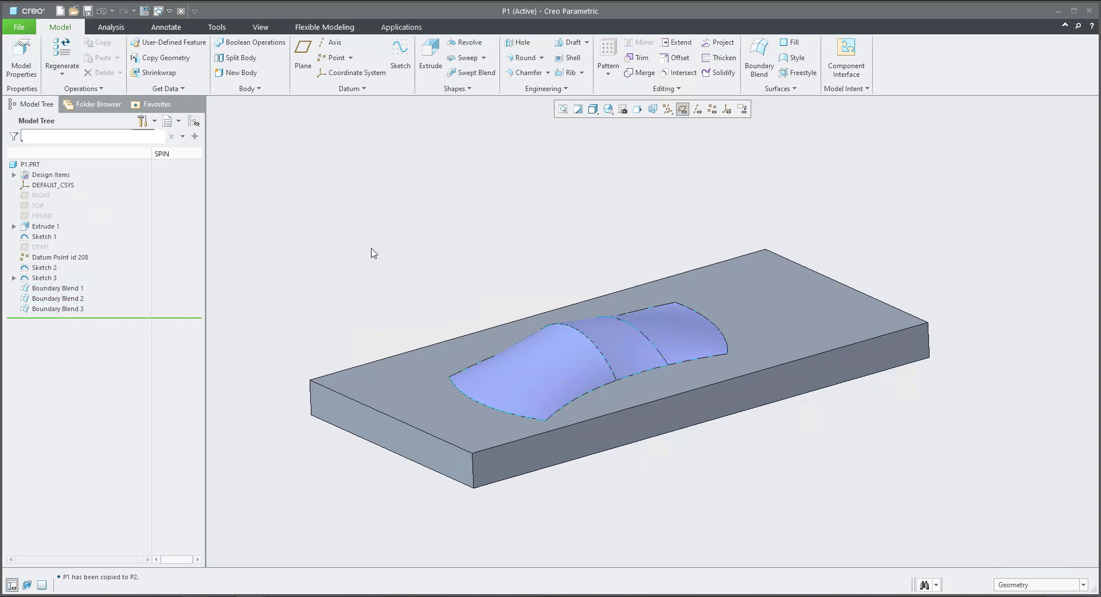
{"action": "middle_click_drag", "start_coordinate": [381, 253], "coordinate": [380, 216], "text": "shift"}
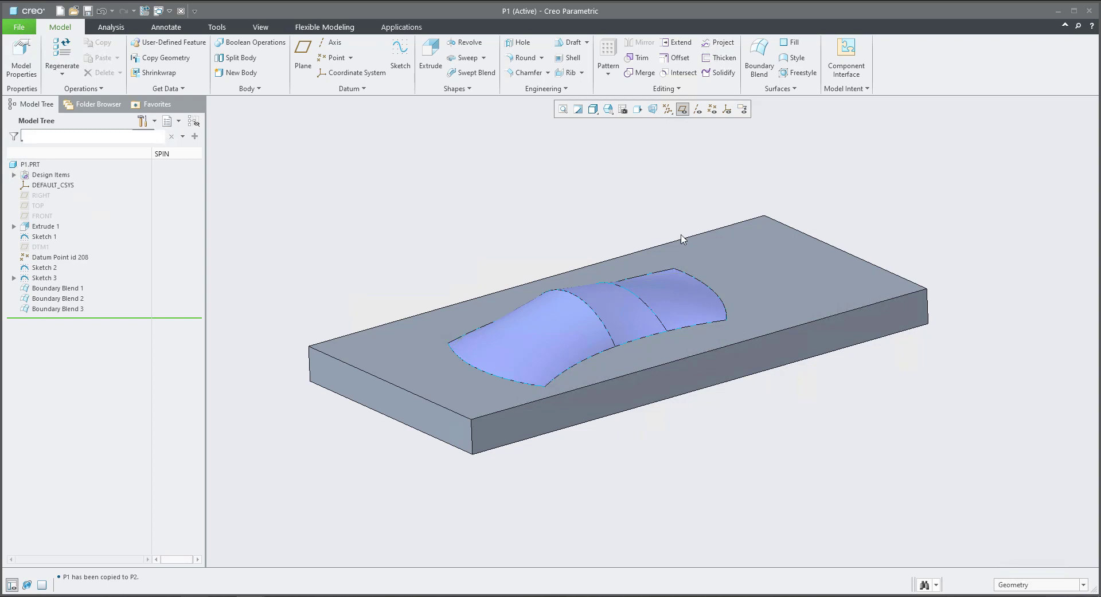
Step: Limit picking to quilts and collect quilts 233, 247 and 259 into a Merge
{"action": "left_click", "coordinate": [1027, 588]}
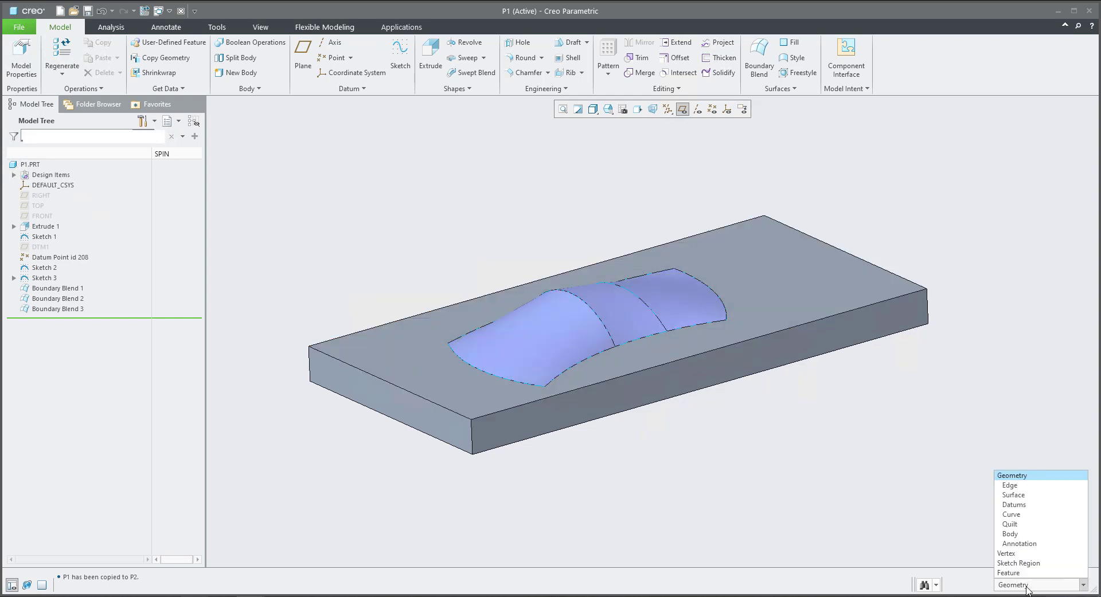
{"action": "left_click", "coordinate": [1011, 524]}
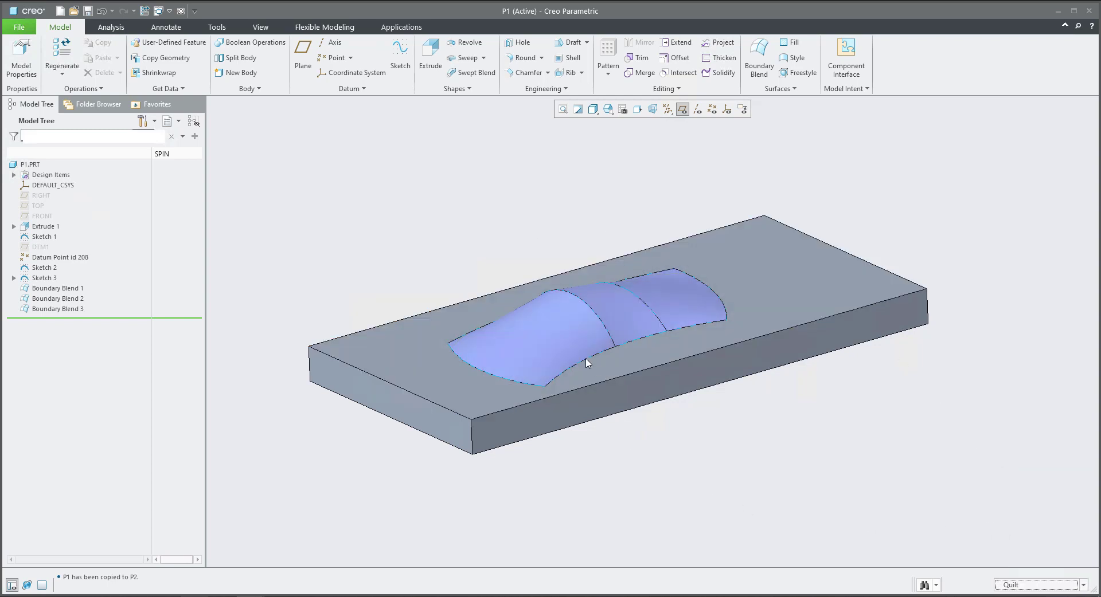
{"action": "left_click", "coordinate": [551, 343]}
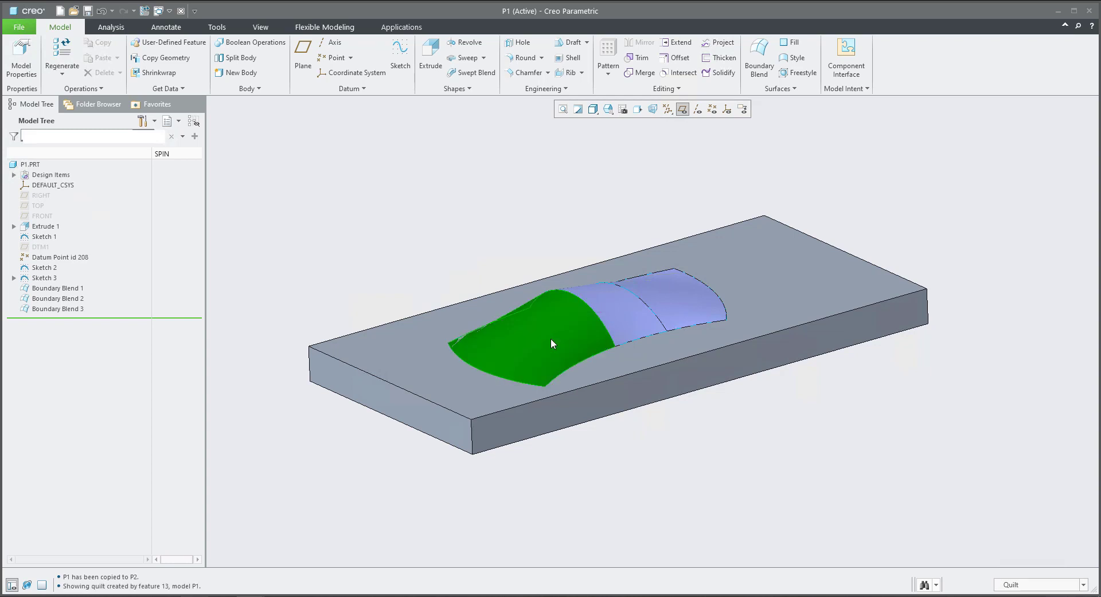
{"action": "left_click", "coordinate": [619, 327], "text": "ctrl"}
{"action": "left_click", "coordinate": [675, 312], "text": "ctrl"}
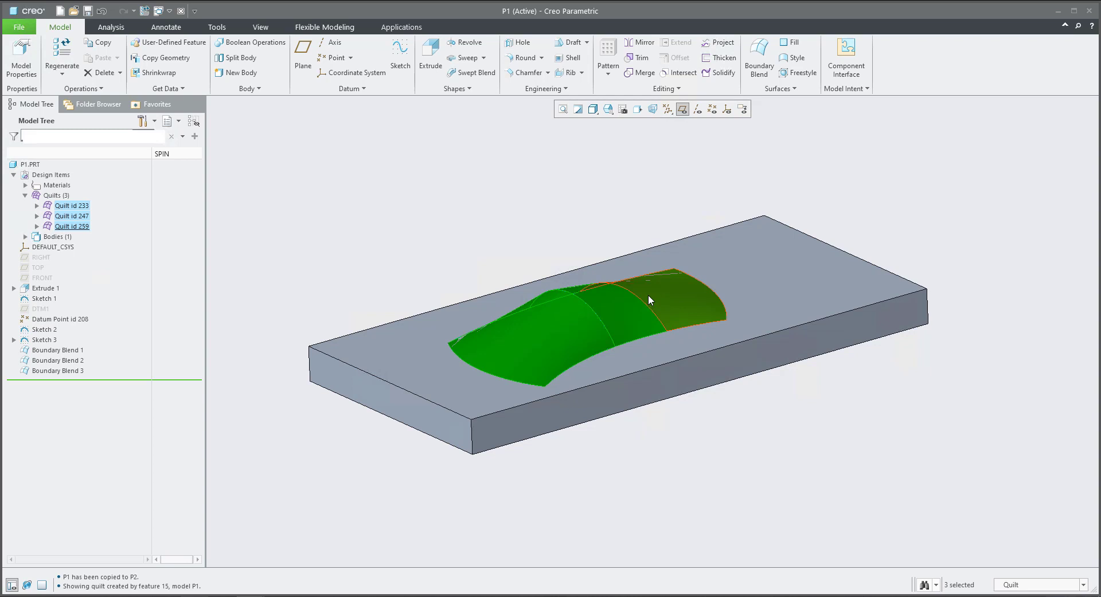
{"action": "left_click", "coordinate": [644, 73]}
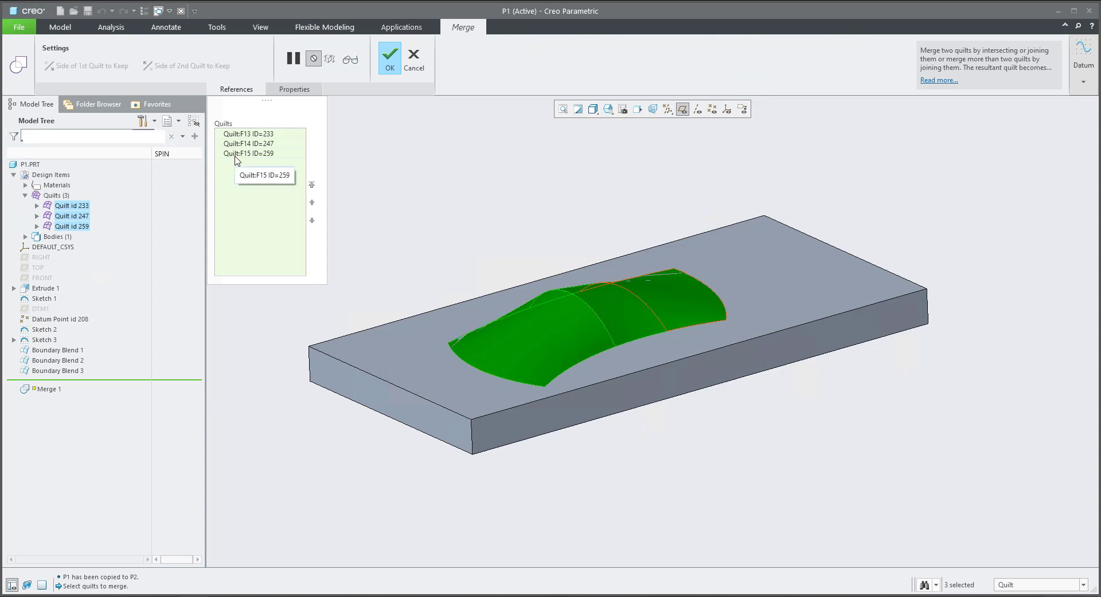
Step: Finish Merge 1 and solidify the merged quilt into the plate as Solidify 1
{"action": "left_click", "coordinate": [389, 60]}
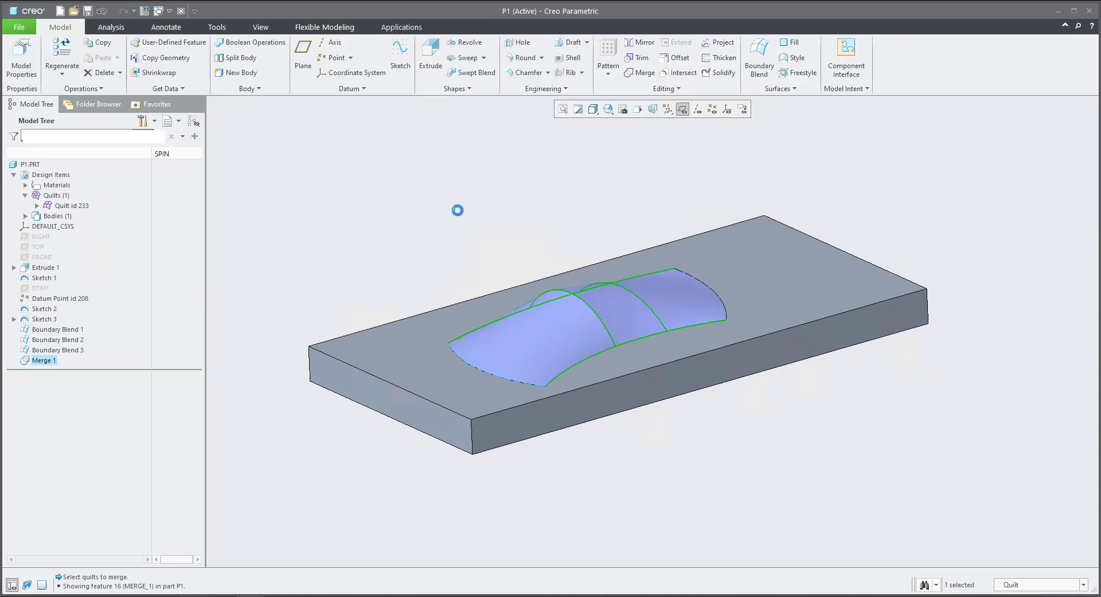
{"action": "left_click", "coordinate": [485, 250]}
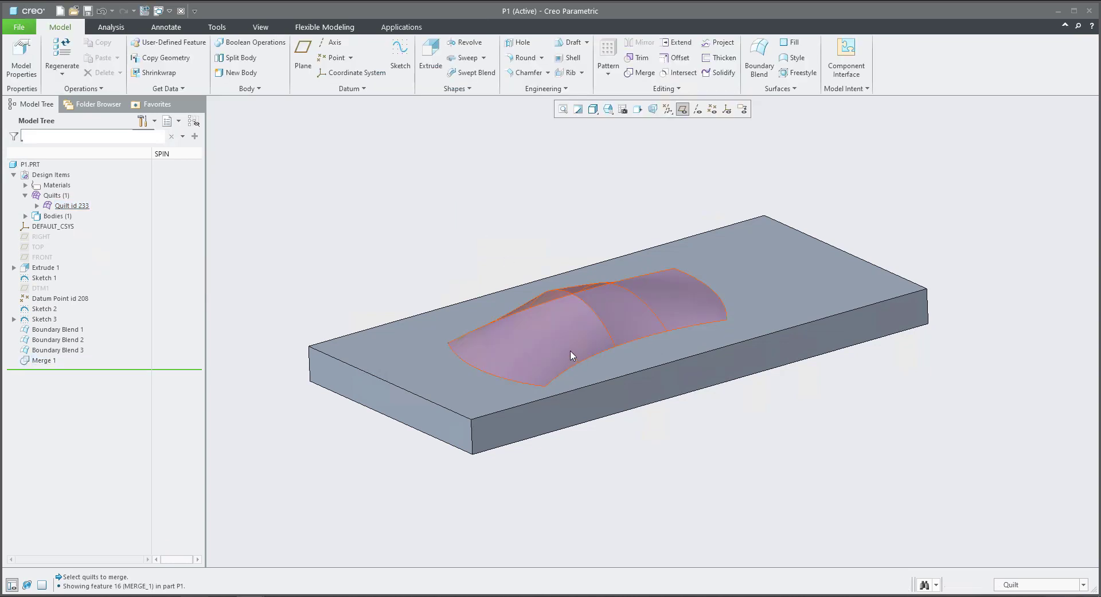
{"action": "left_click", "coordinate": [570, 353]}
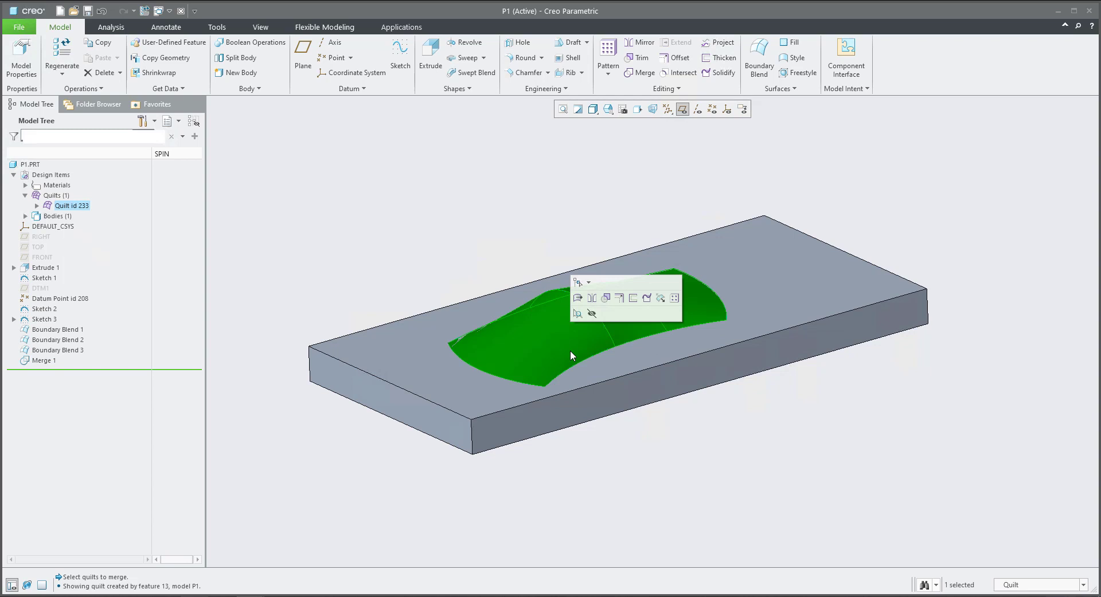
{"action": "left_click", "coordinate": [720, 73]}
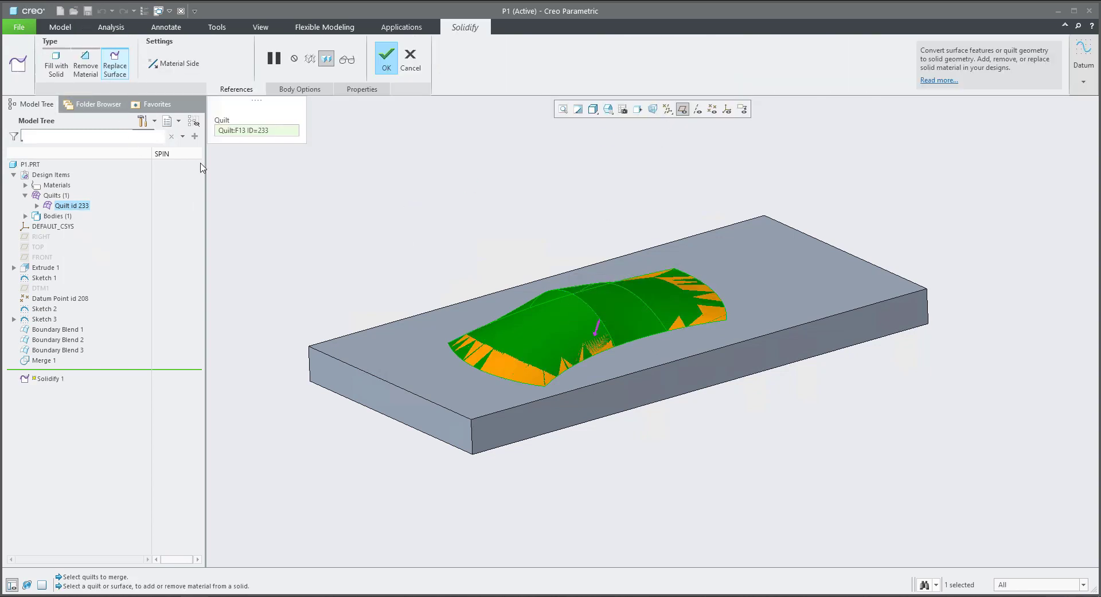
{"action": "middle_click", "coordinate": [404, 123]}
Step: Hide Boundary Blend 1 through Boundary Blend 3 from the Model Tree
{"action": "left_click", "coordinate": [63, 330]}
{"action": "left_click", "coordinate": [68, 352], "text": "shift"}
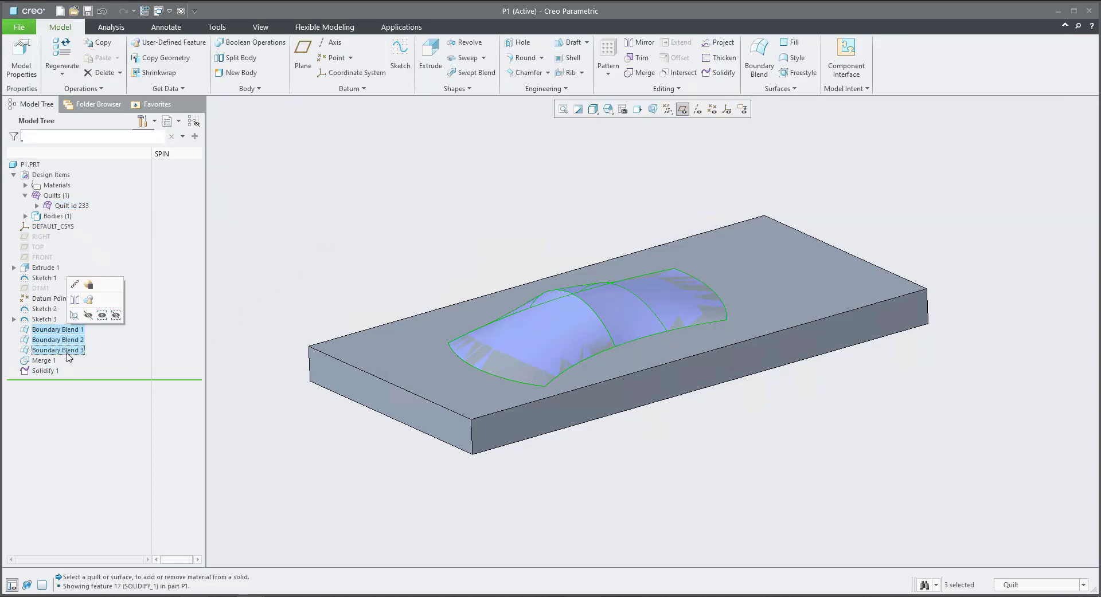
{"action": "left_click", "coordinate": [88, 316]}
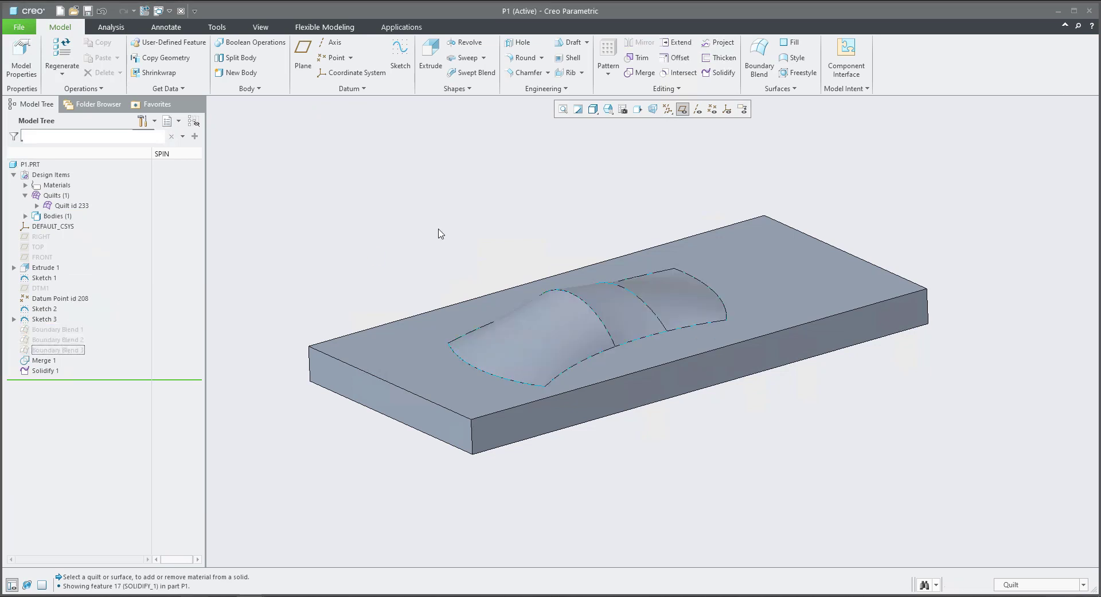
{"action": "middle_click_drag", "start_coordinate": [494, 234], "coordinate": [431, 264]}
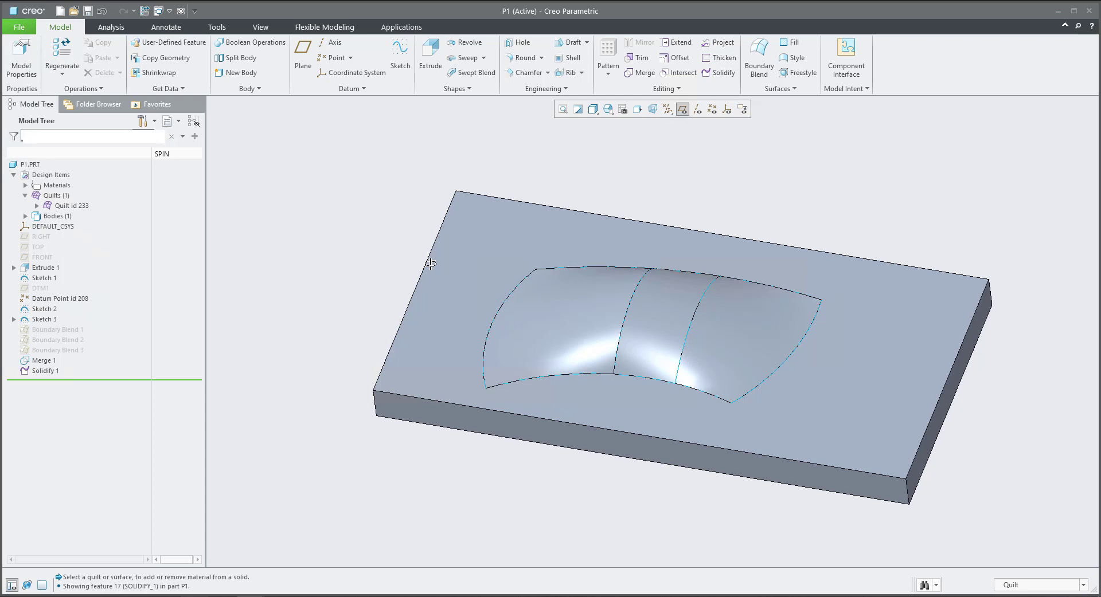
{"action": "middle_click_drag", "start_coordinate": [432, 265], "coordinate": [581, 330]}
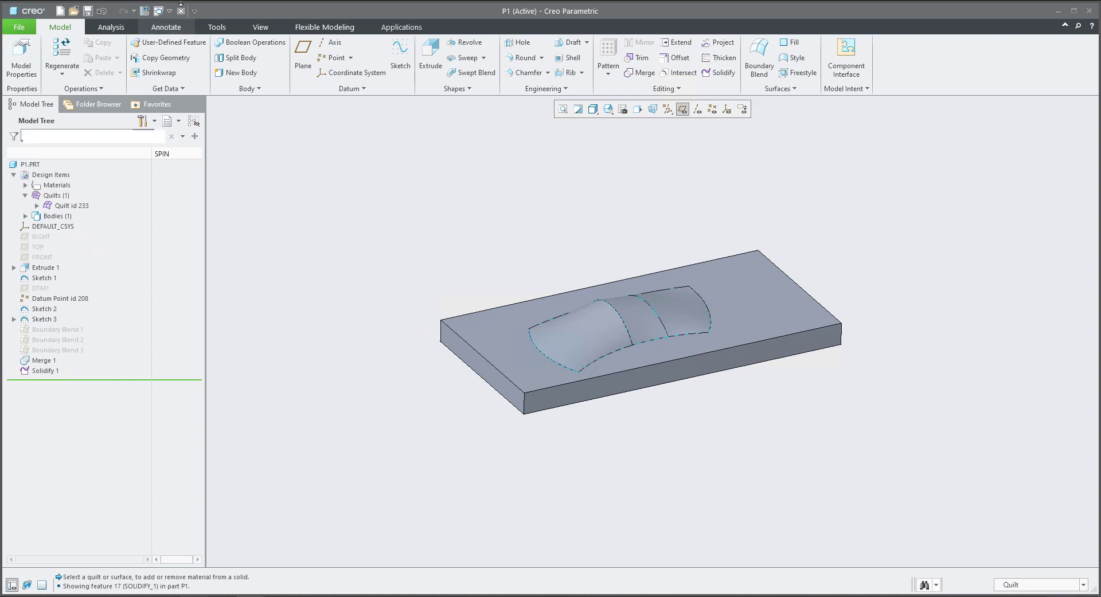
Step: Close P1, frame the P2 model in view, and set the selection filter to Quilt
{"action": "left_click", "coordinate": [182, 13]}
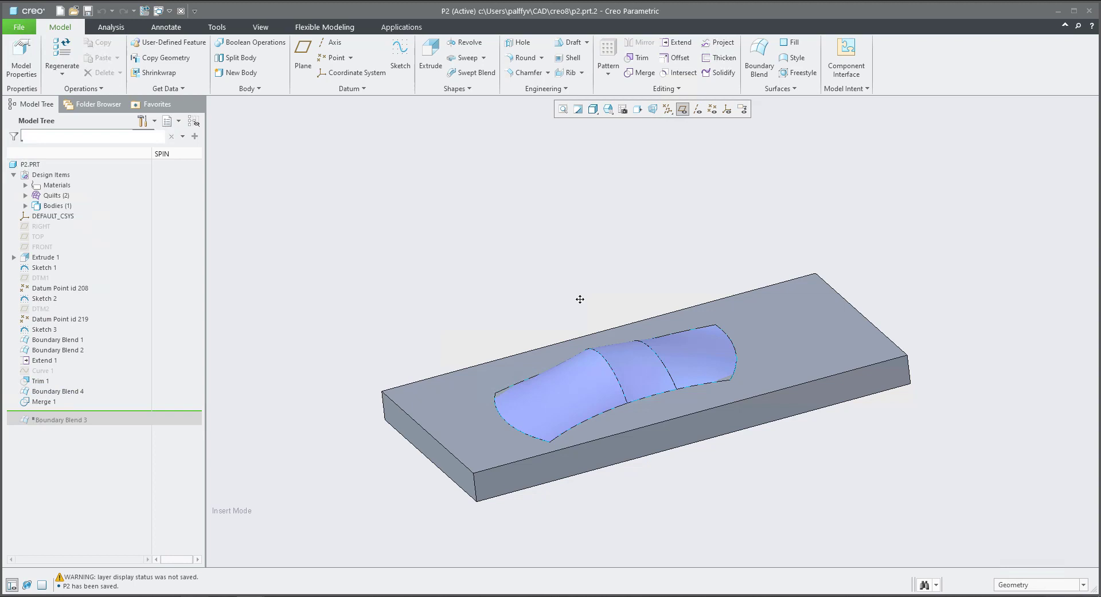
{"action": "middle_click_drag", "start_coordinate": [580, 300], "coordinate": [599, 269], "text": "shift"}
{"action": "scroll", "coordinate": [631, 315], "scroll_direction": "up", "scroll_amount": 2}
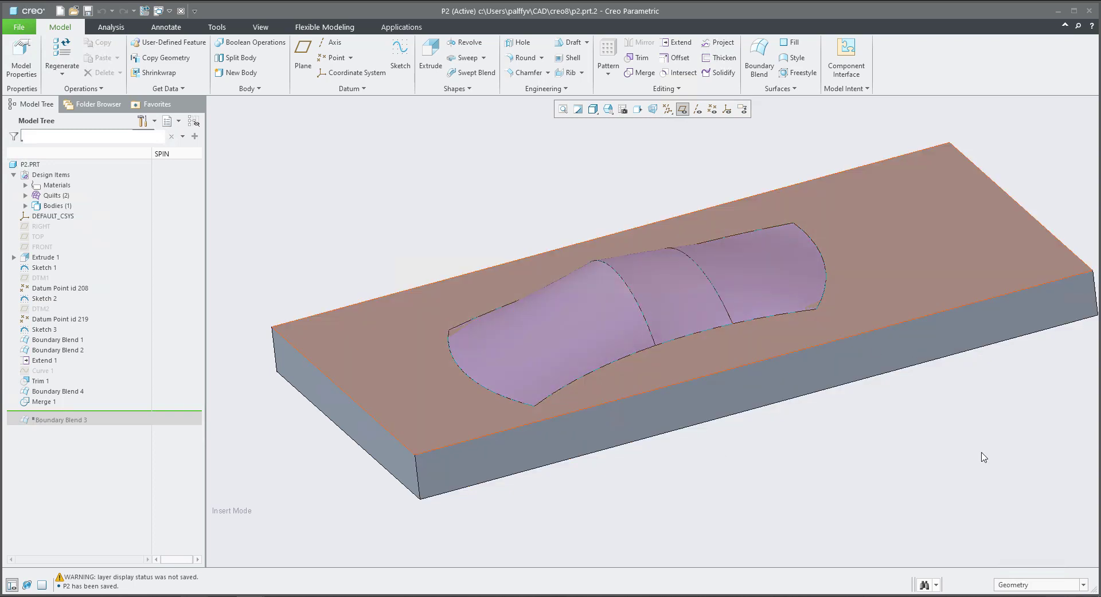
{"action": "left_click", "coordinate": [1025, 585]}
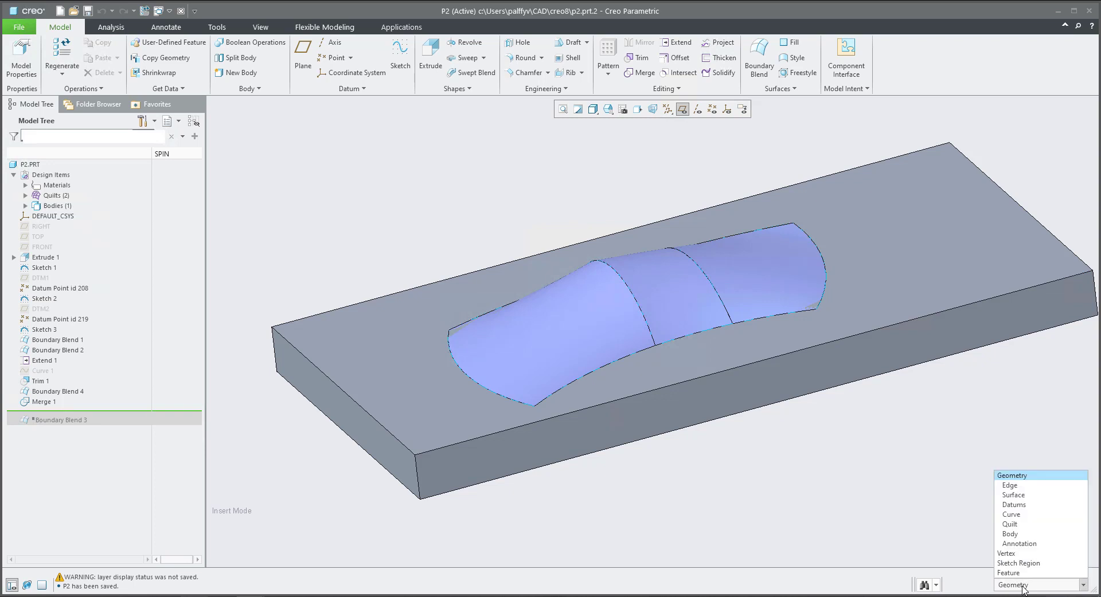
{"action": "left_click", "coordinate": [1009, 524]}
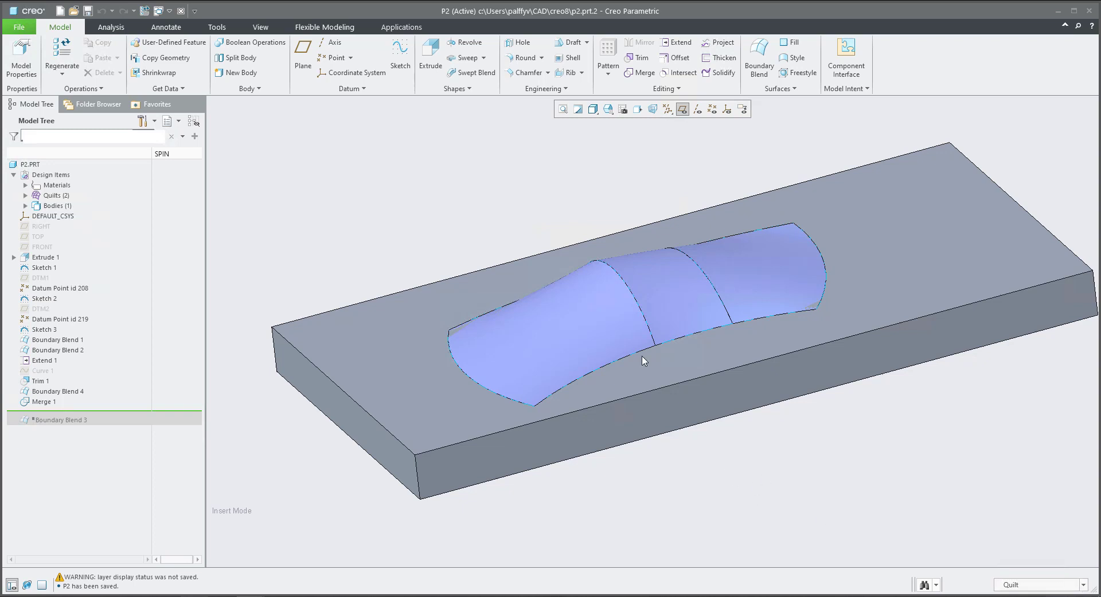
Step: Try merging quilts 233 and 340, cancel it, and select Merge 1 in the Model Tree
{"action": "left_click", "coordinate": [683, 311]}
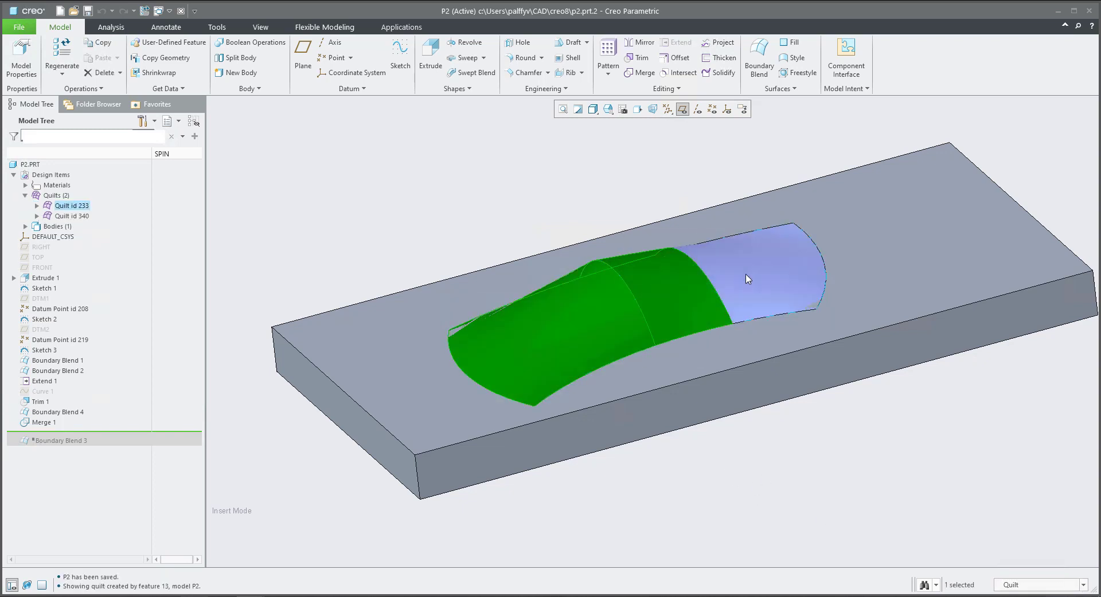
{"action": "left_click", "coordinate": [748, 279], "text": "ctrl"}
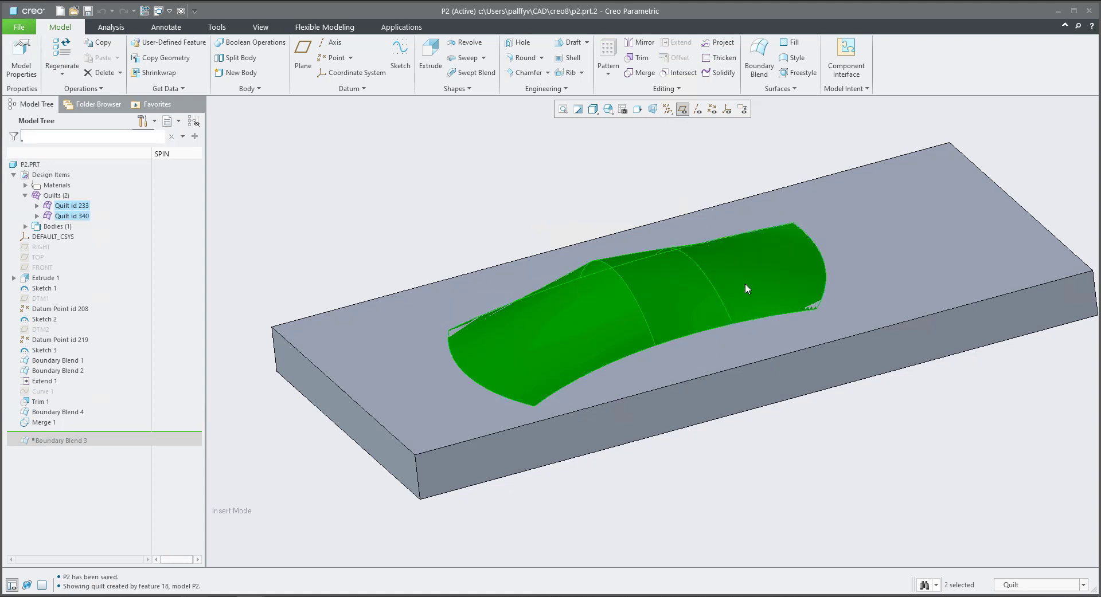
{"action": "left_click", "coordinate": [639, 74]}
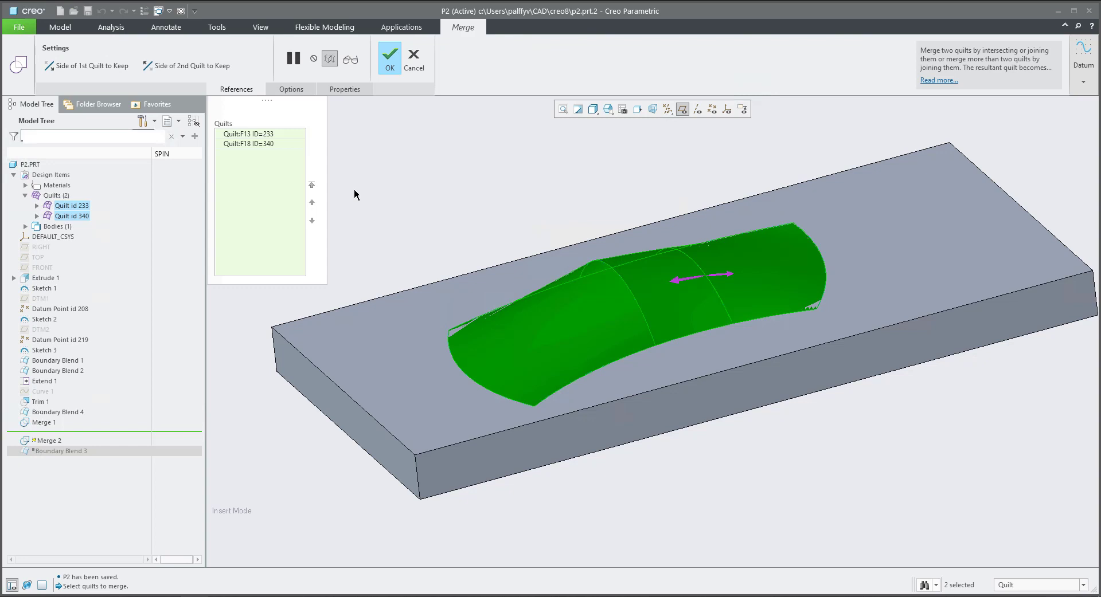
{"action": "left_click", "coordinate": [414, 61]}
{"action": "left_click", "coordinate": [44, 423]}
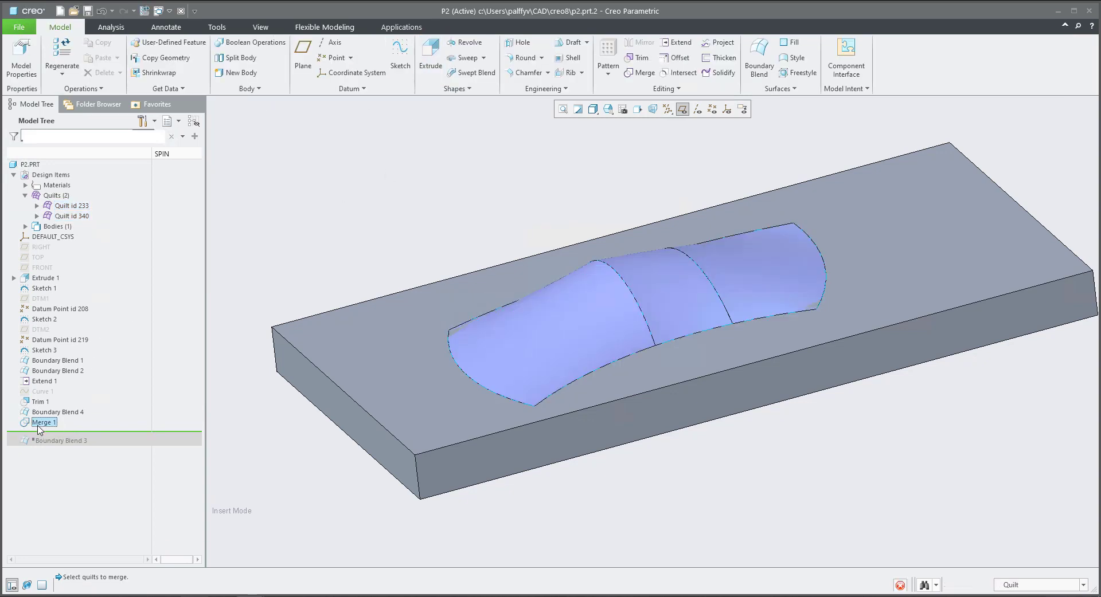
Step: Delete Merge 1 and select the middle and right quilts
{"action": "key", "text": "Delete"}
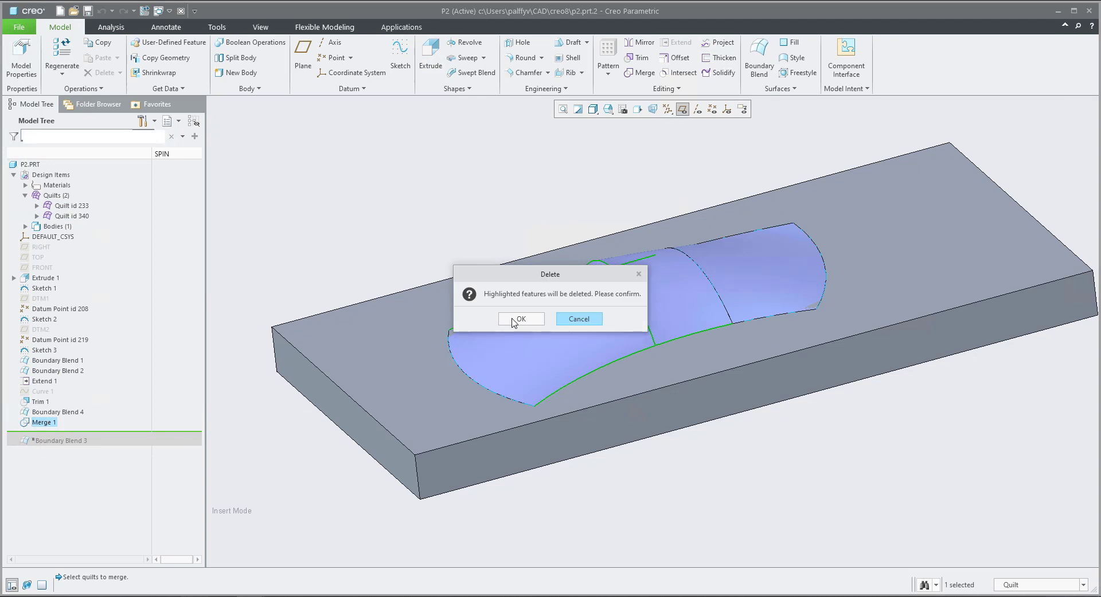
{"action": "left_click", "coordinate": [513, 318]}
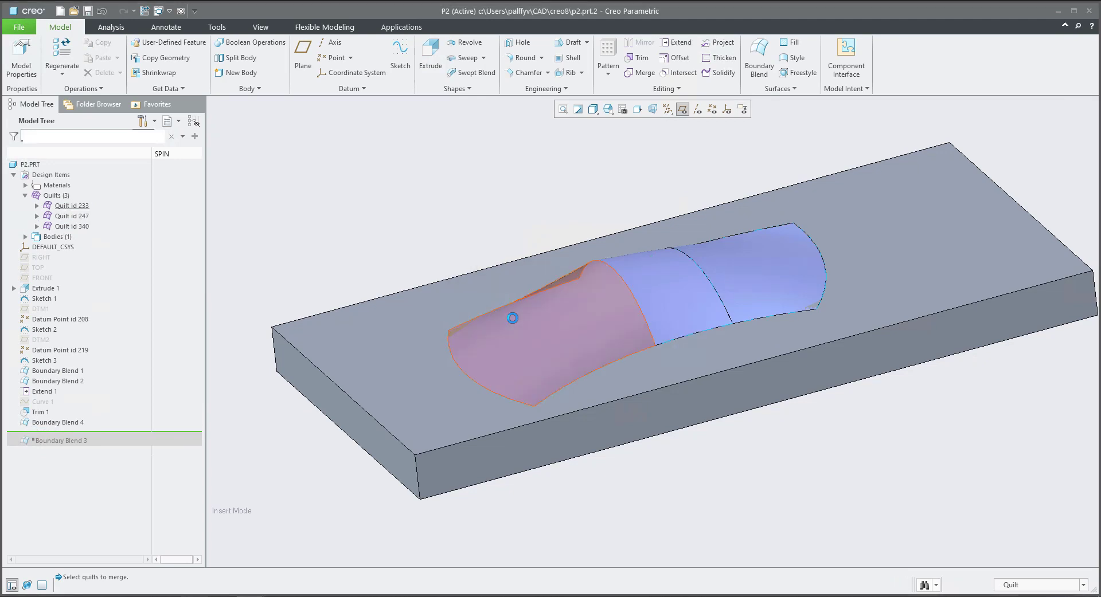
{"action": "left_click", "coordinate": [668, 329]}
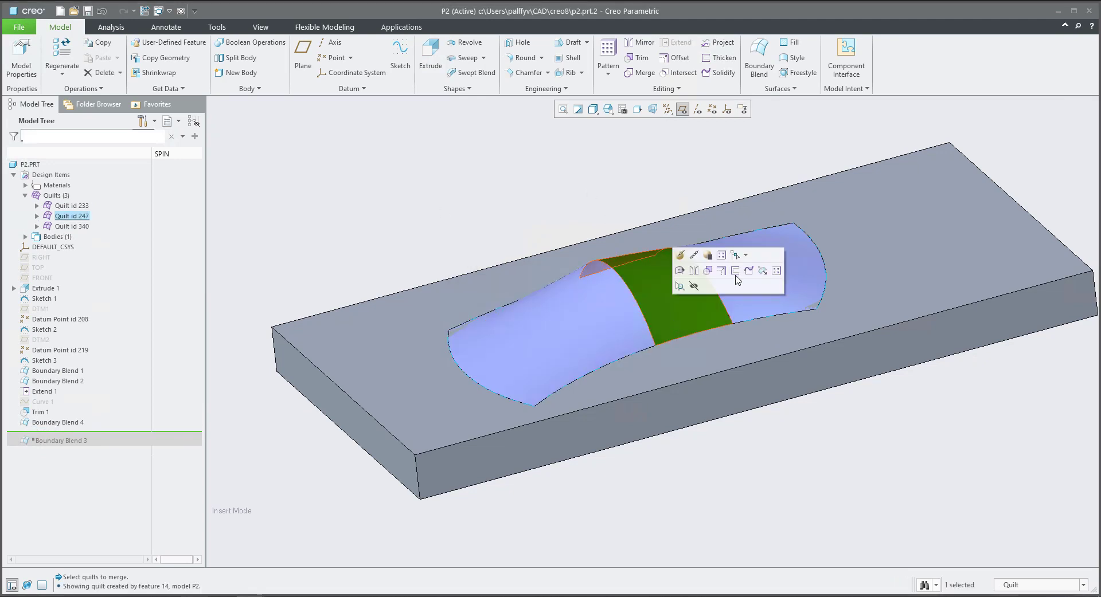
{"action": "left_click", "coordinate": [780, 240], "text": "ctrl"}
Step: Try merging quilts 247 and 340 with flipped sides, then cancel after the regeneration failure
{"action": "left_click", "coordinate": [641, 74]}
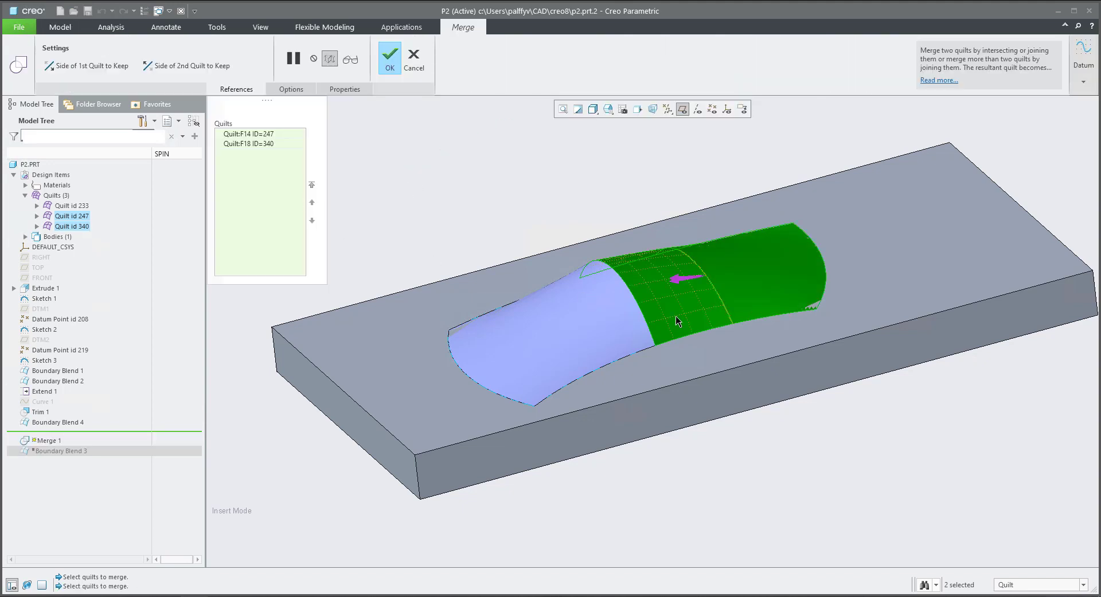
{"action": "scroll", "coordinate": [684, 280], "scroll_direction": "down", "scroll_amount": 3}
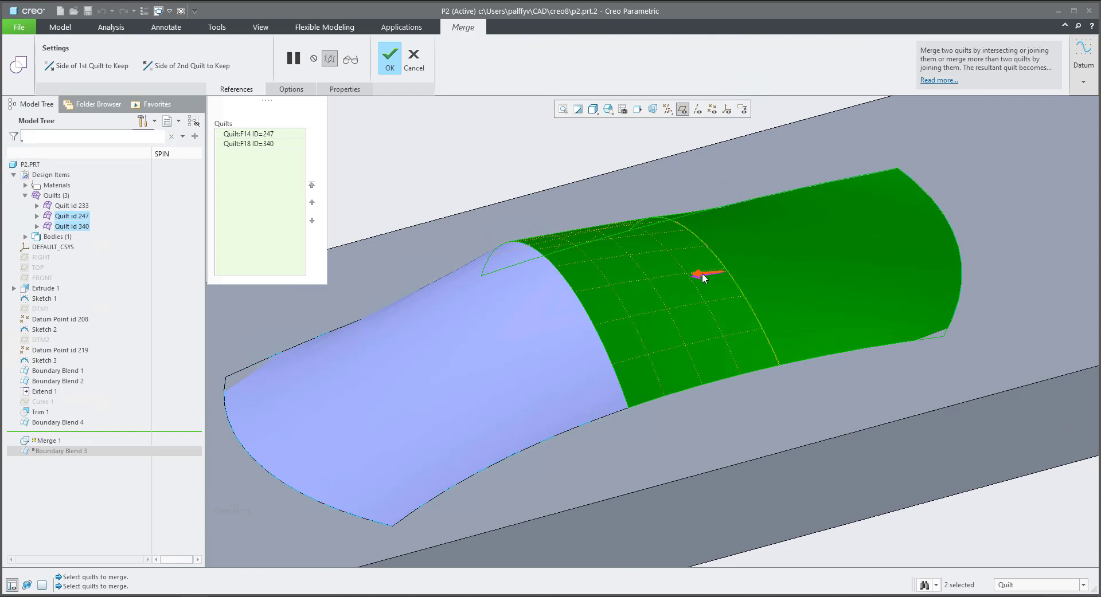
{"action": "left_click", "coordinate": [703, 274]}
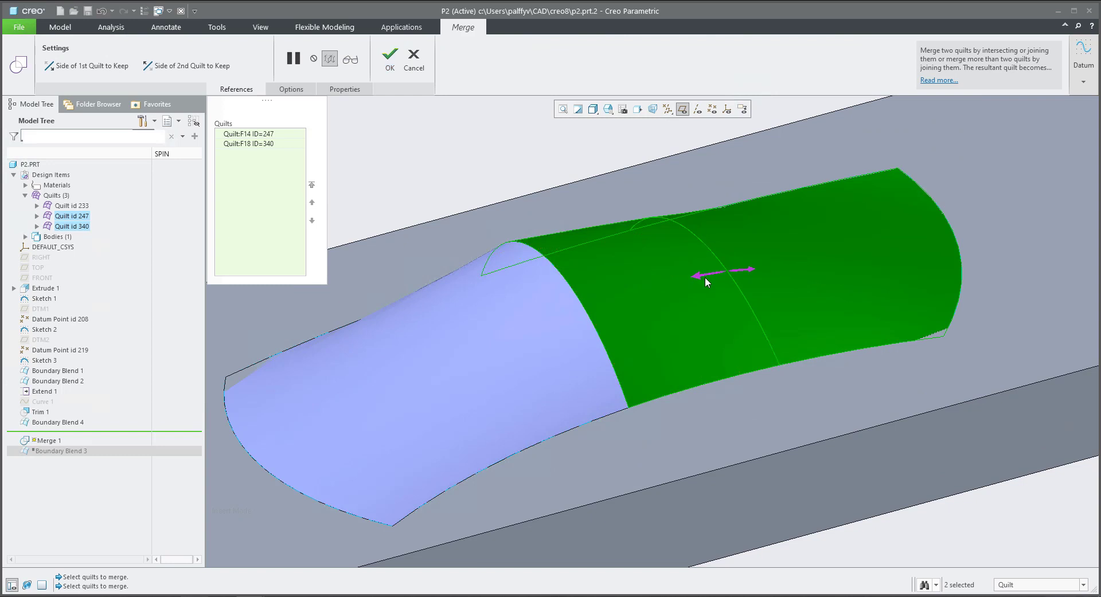
{"action": "left_click", "coordinate": [749, 269]}
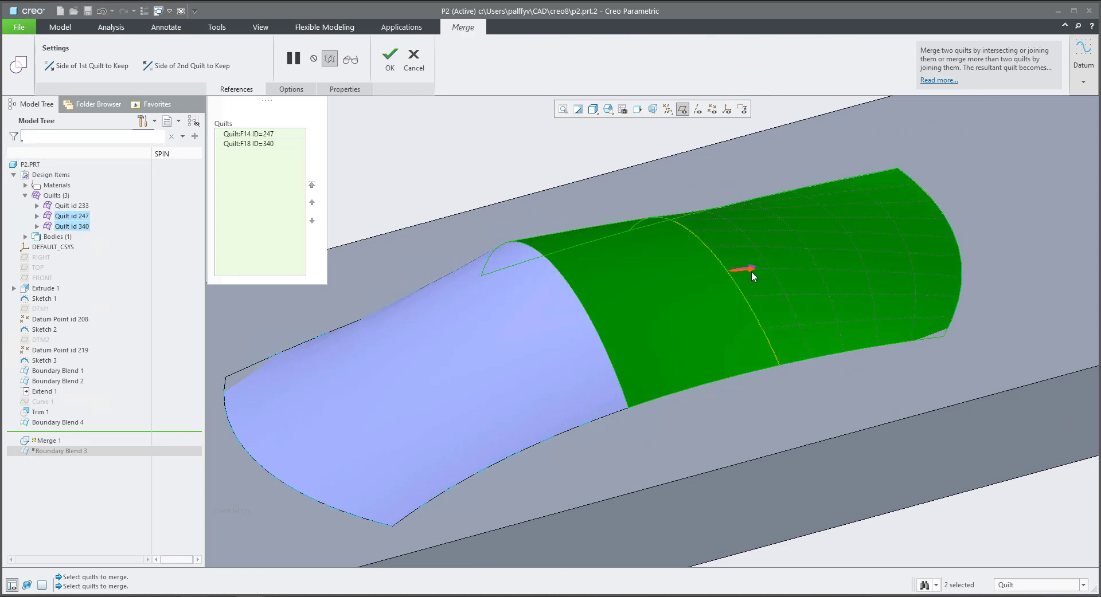
{"action": "middle_click", "coordinate": [665, 289]}
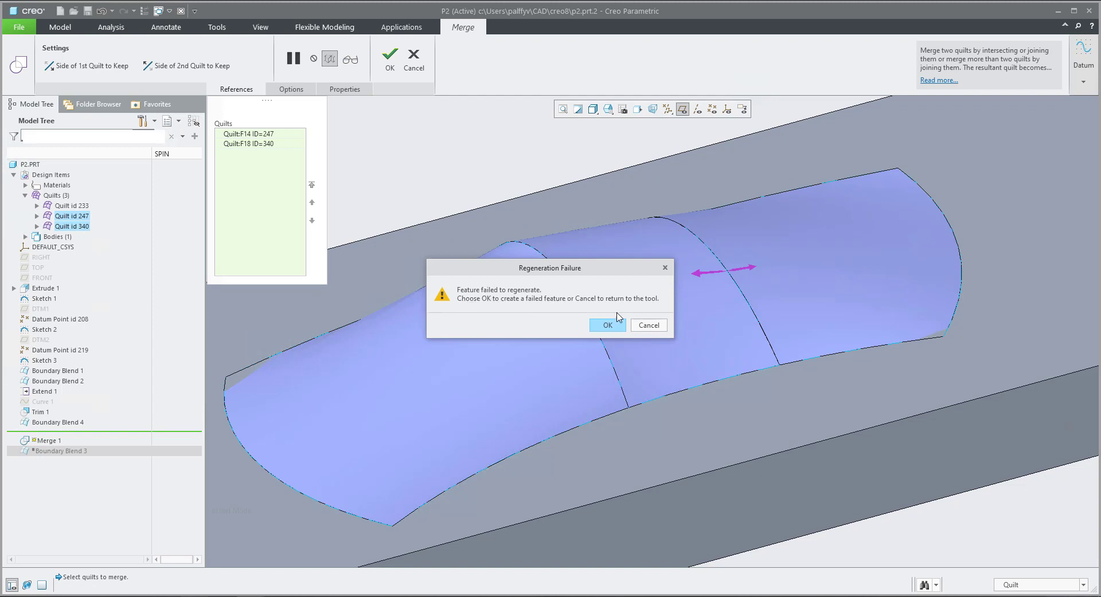
{"action": "left_click", "coordinate": [649, 326]}
{"action": "left_click", "coordinate": [421, 67]}
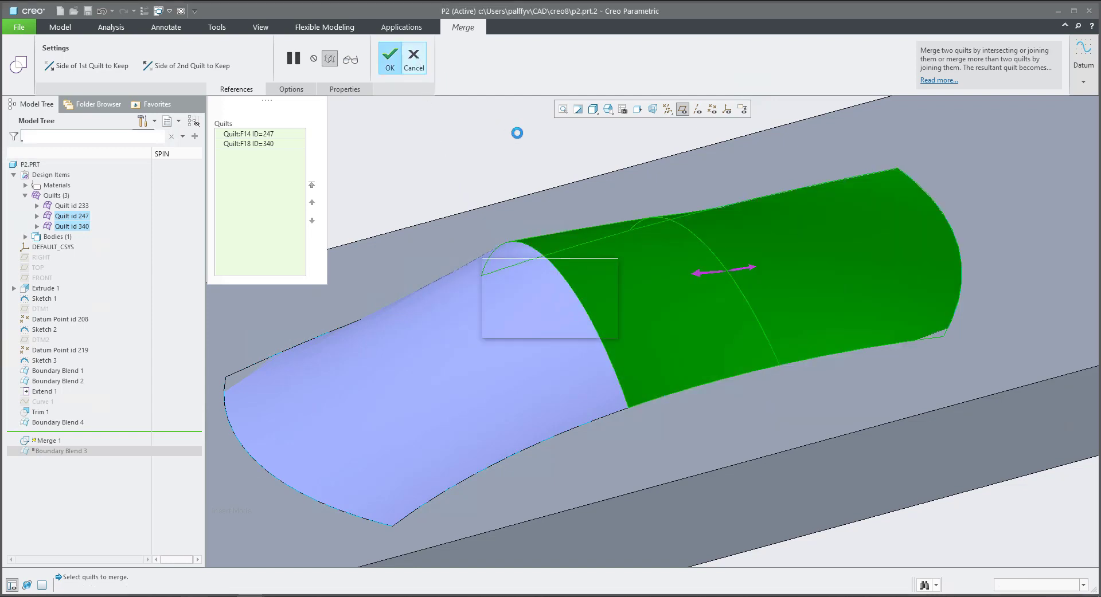
Step: Confirm abandoning the failed merge, fit the block in view, and clear the selection
{"action": "left_click", "coordinate": [552, 322]}
{"action": "key", "text": "ctrl+d"}
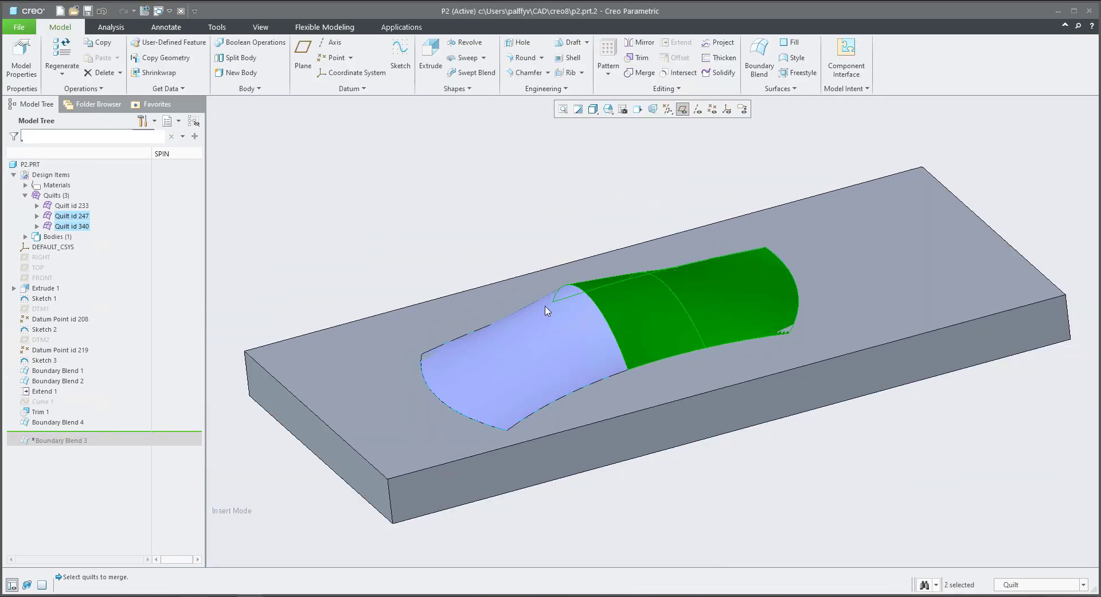
{"action": "left_click", "coordinate": [495, 242]}
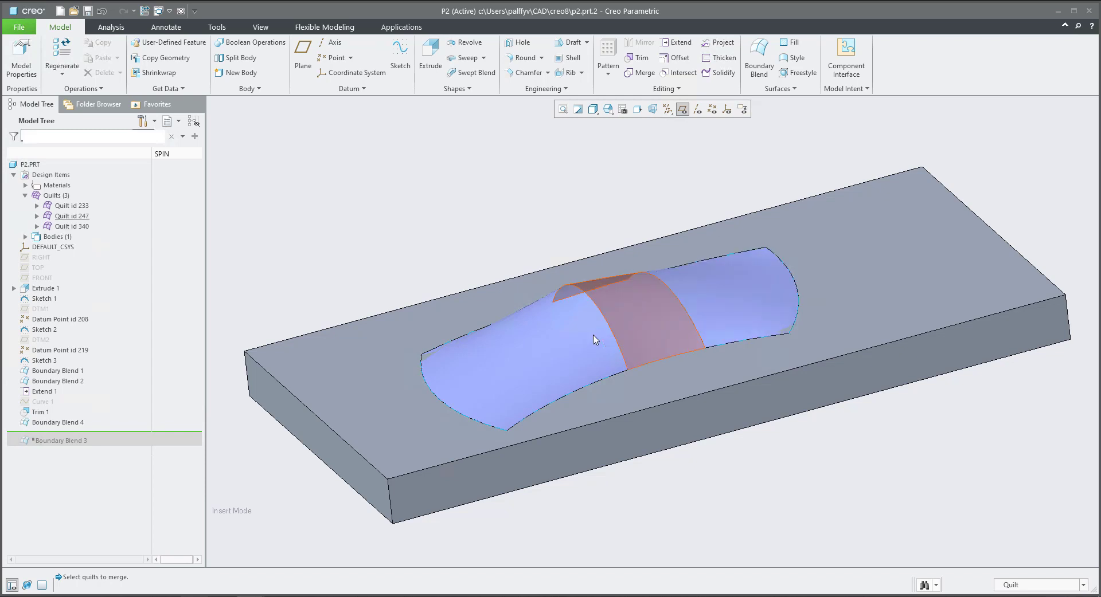
Step: Merge the left, middle and right quilts, dismissing the failure and Troubleshooter to keep Merge 1
{"action": "left_click", "coordinate": [565, 352]}
{"action": "left_click", "coordinate": [659, 336], "text": "ctrl"}
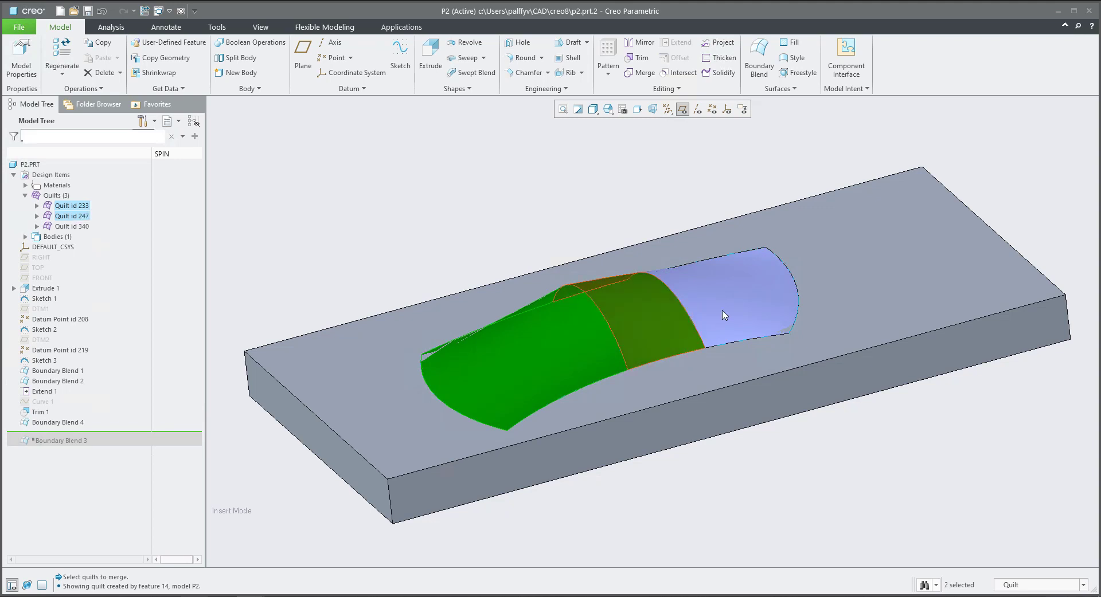
{"action": "left_click", "coordinate": [726, 314], "text": "ctrl"}
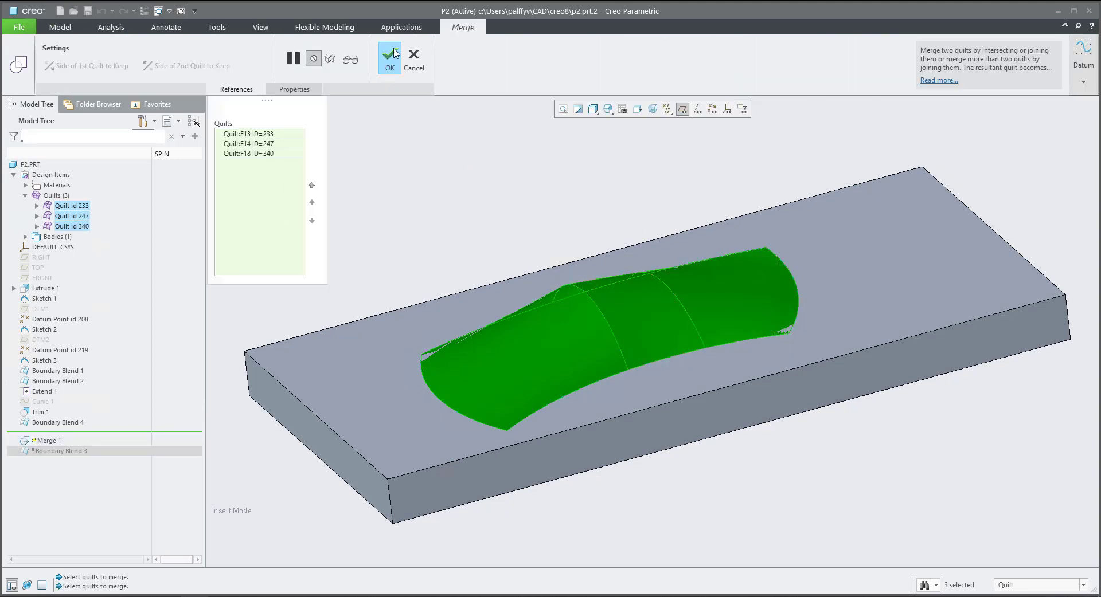
{"action": "left_click", "coordinate": [394, 53]}
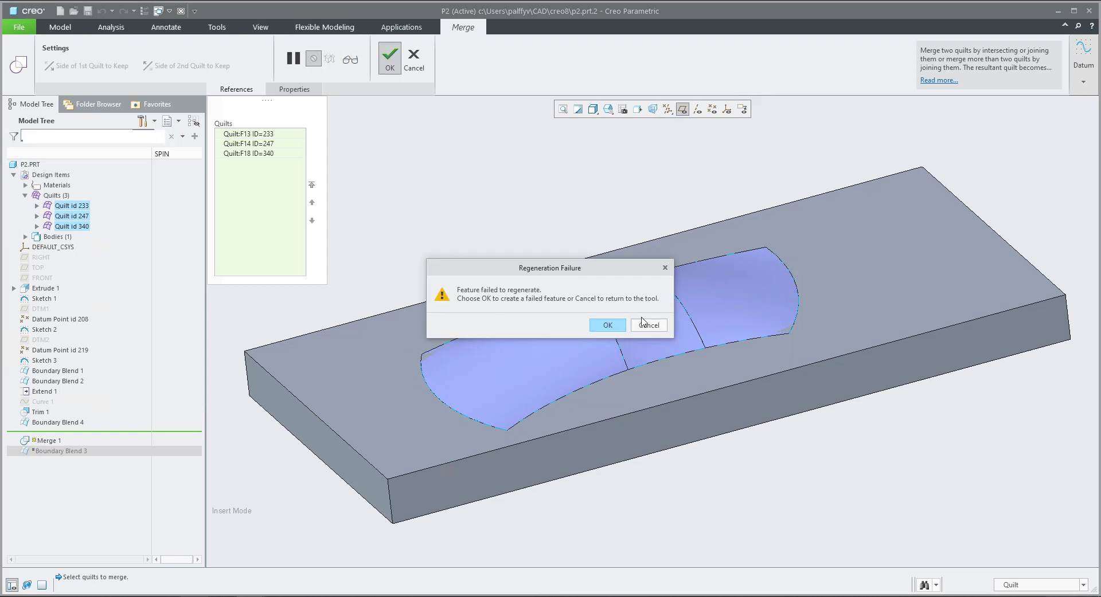
{"action": "left_click", "coordinate": [647, 325]}
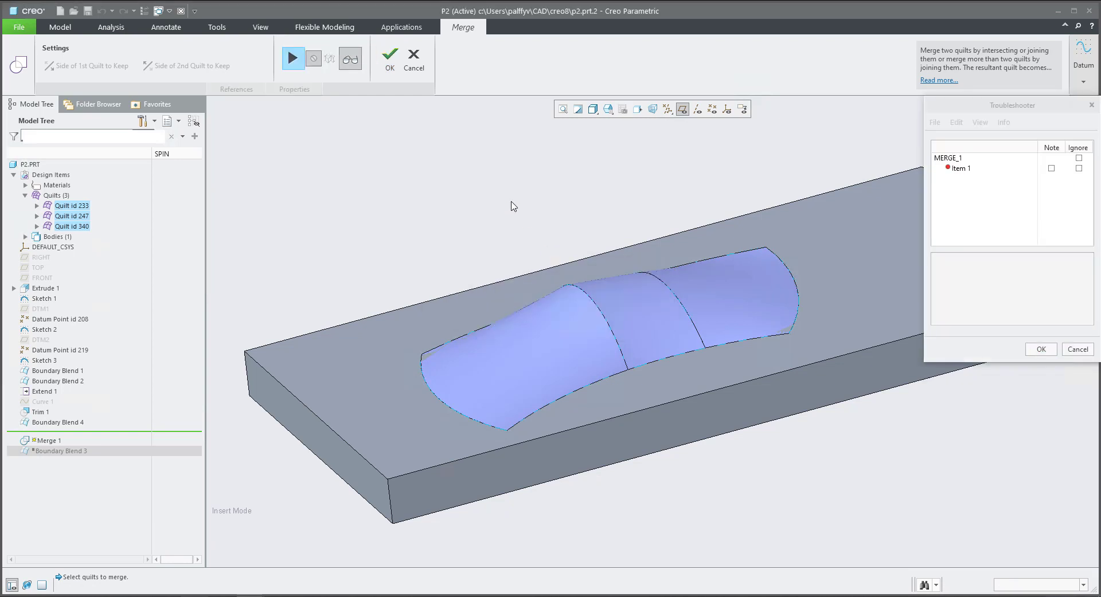
{"action": "left_click", "coordinate": [1084, 351]}
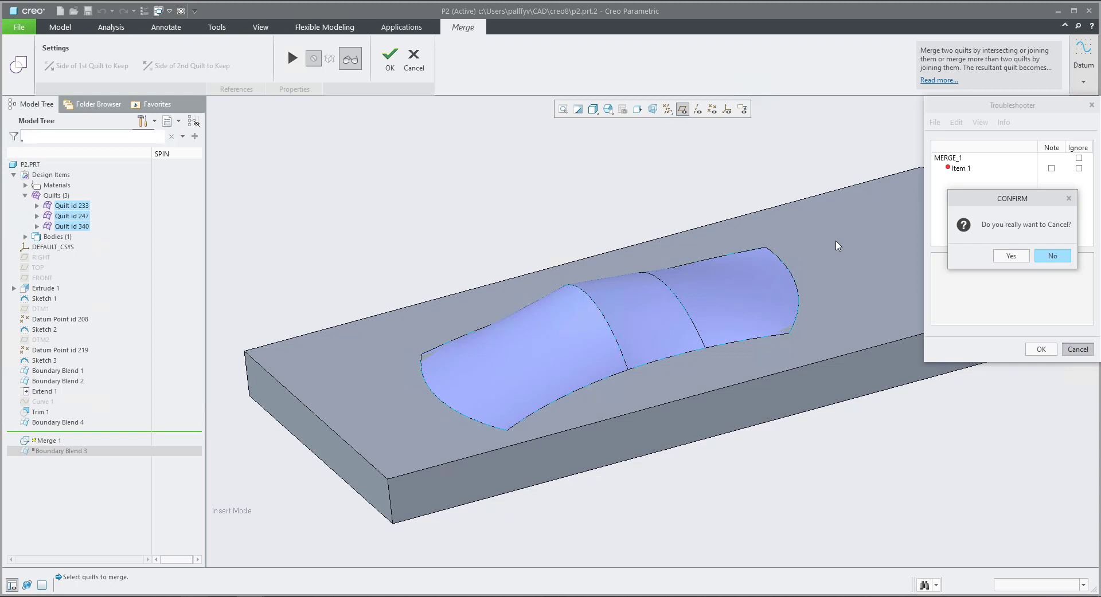
{"action": "left_click", "coordinate": [1004, 256]}
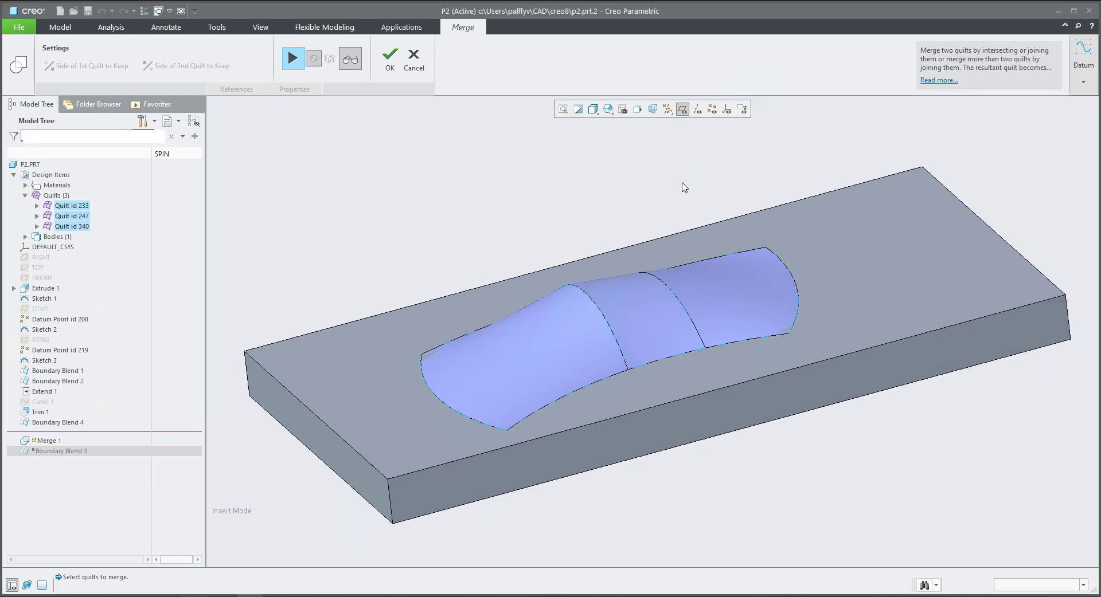
{"action": "left_click", "coordinate": [413, 57]}
{"action": "middle_click", "coordinate": [584, 203]}
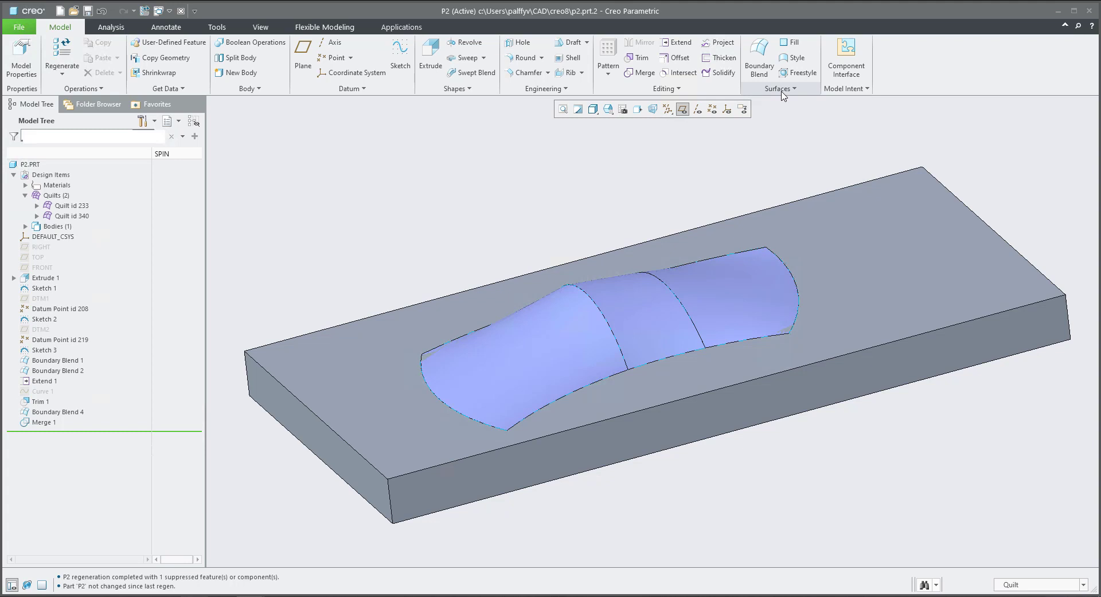
Step: Start a Fill and create datum plane DTM3 offset 90.00 from the block's end face
{"action": "left_click", "coordinate": [792, 44]}
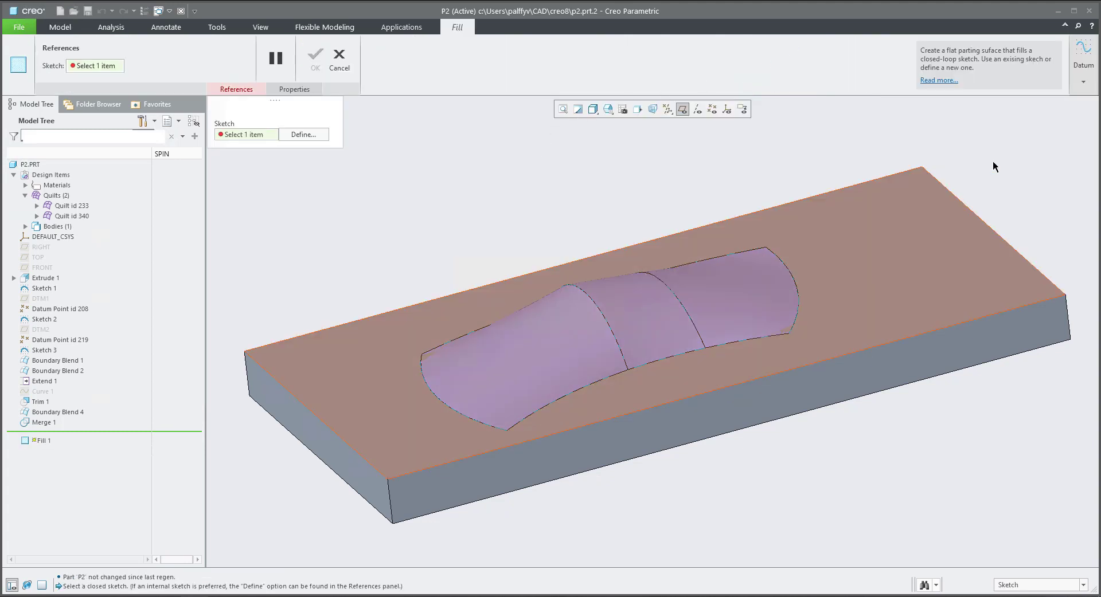
{"action": "left_click", "coordinate": [1083, 57]}
{"action": "left_click", "coordinate": [1057, 122]}
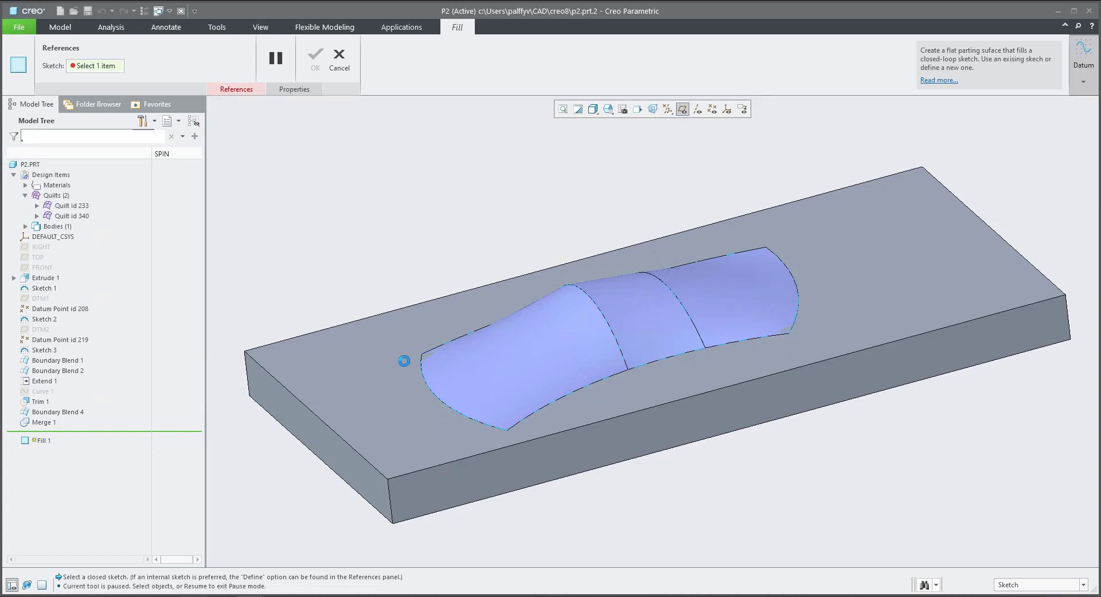
{"action": "left_click", "coordinate": [347, 469]}
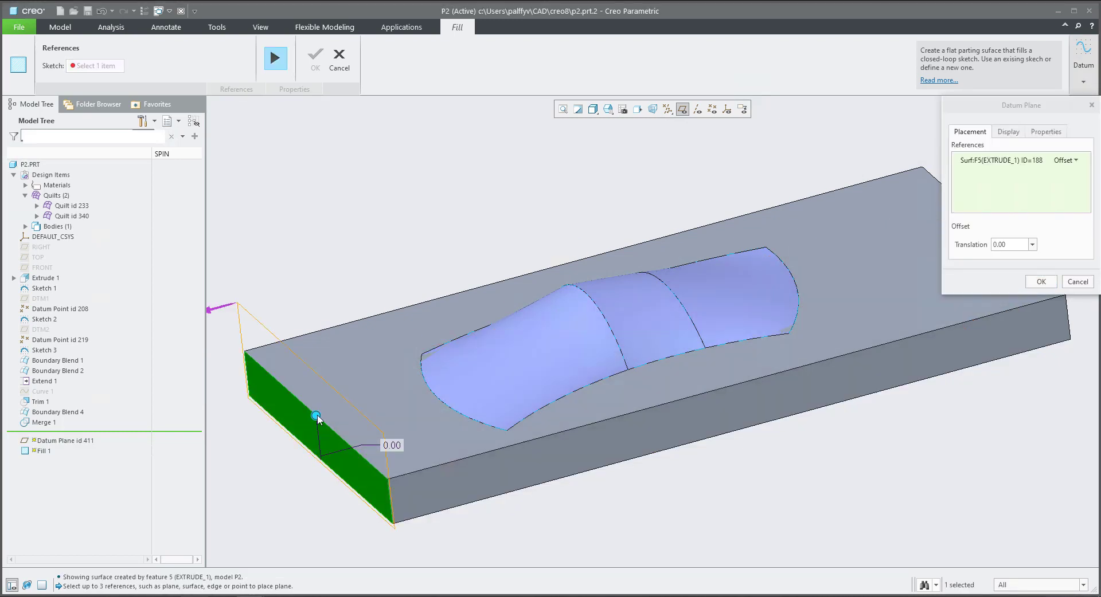
{"action": "left_click_drag", "start_coordinate": [316, 417], "coordinate": [524, 364]}
{"action": "middle_click_drag", "start_coordinate": [524, 363], "coordinate": [600, 400]}
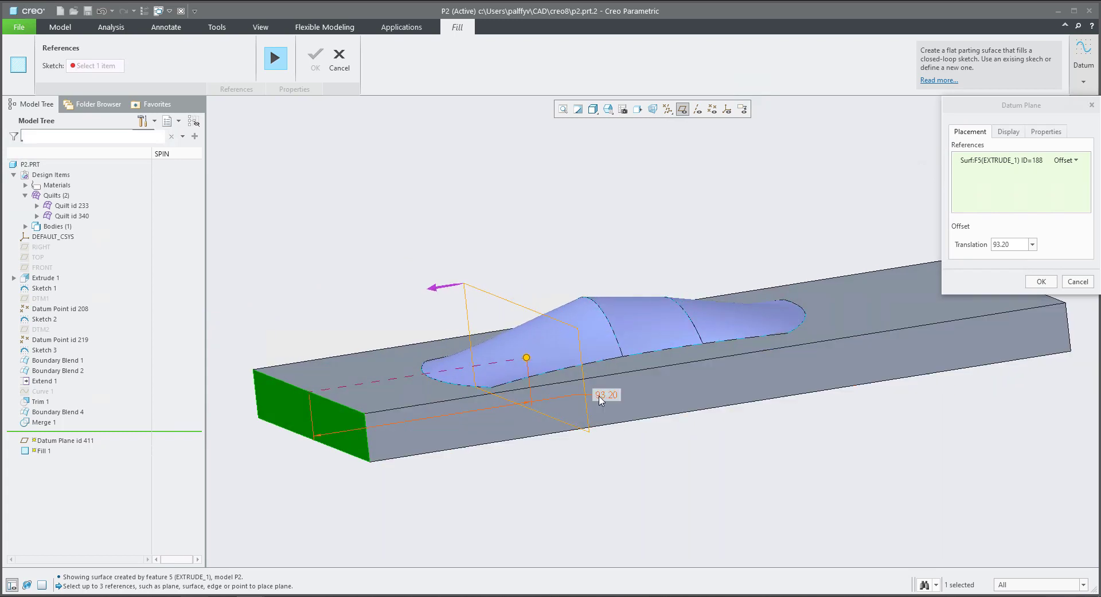
{"action": "double_click", "coordinate": [601, 396]}
{"action": "type", "text": "90"}
{"action": "key", "text": "Return"}
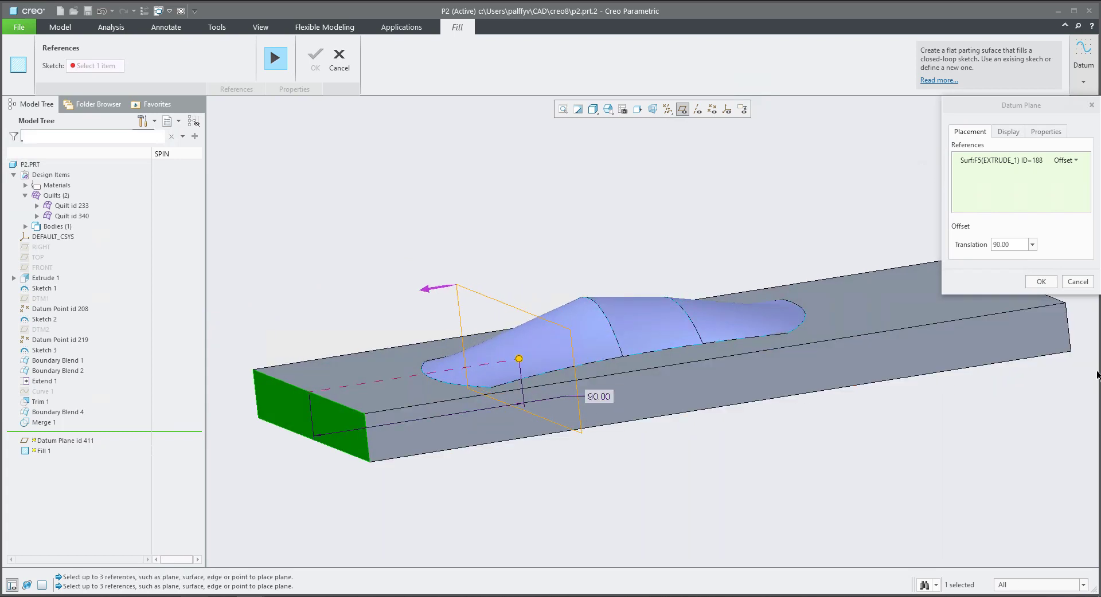
{"action": "left_click", "coordinate": [1040, 282]}
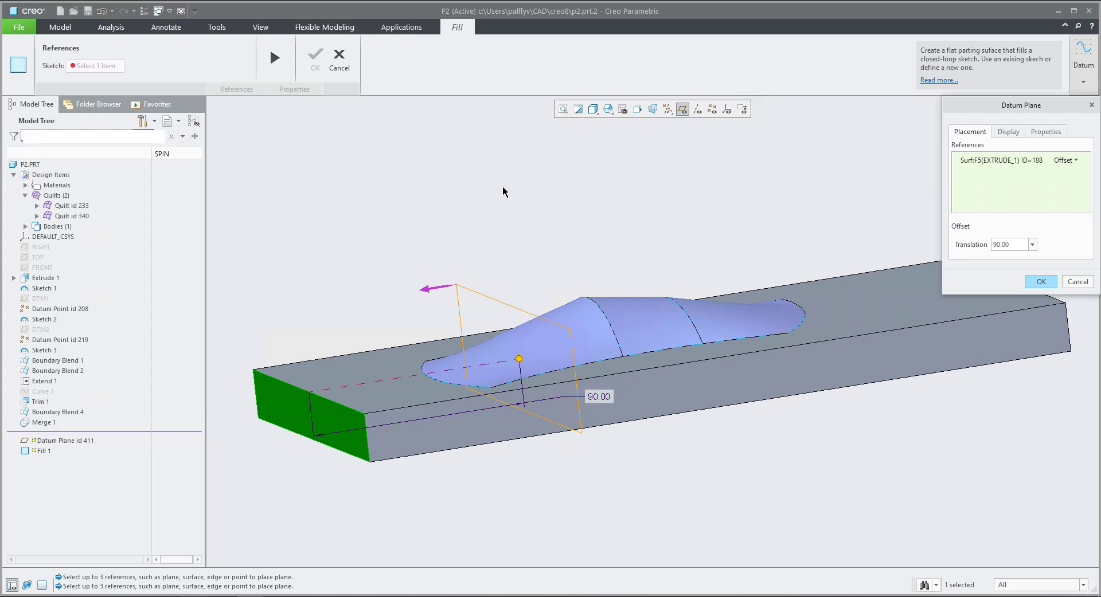
{"action": "left_click", "coordinate": [1041, 282]}
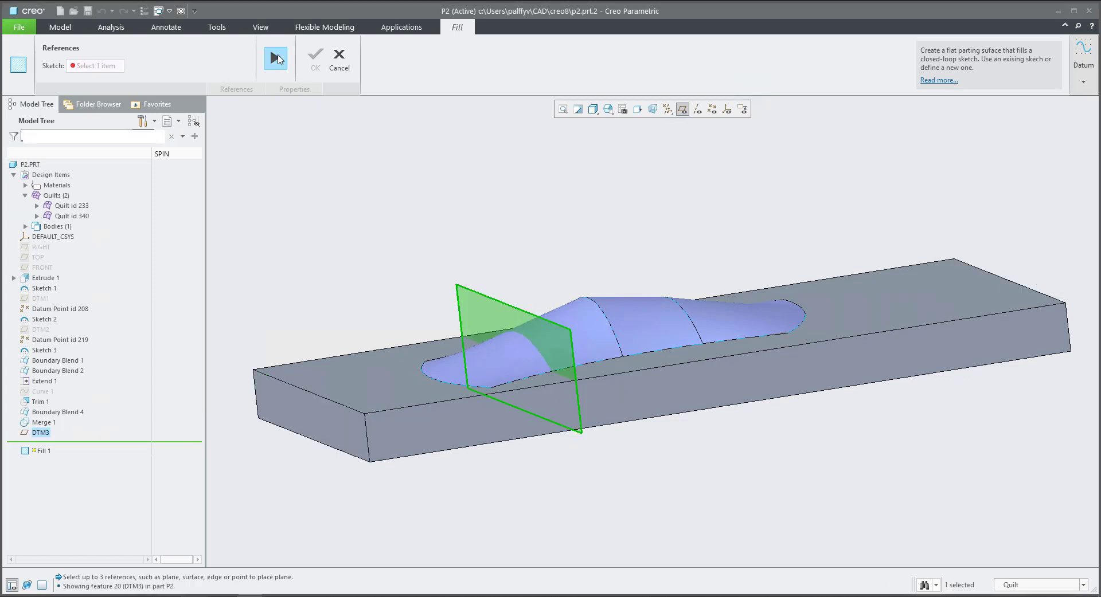
Step: Sketch a 182.99 × 75.48 rectangle on DTM3 enclosing the bump's profile as the fill boundary
{"action": "left_click", "coordinate": [276, 58]}
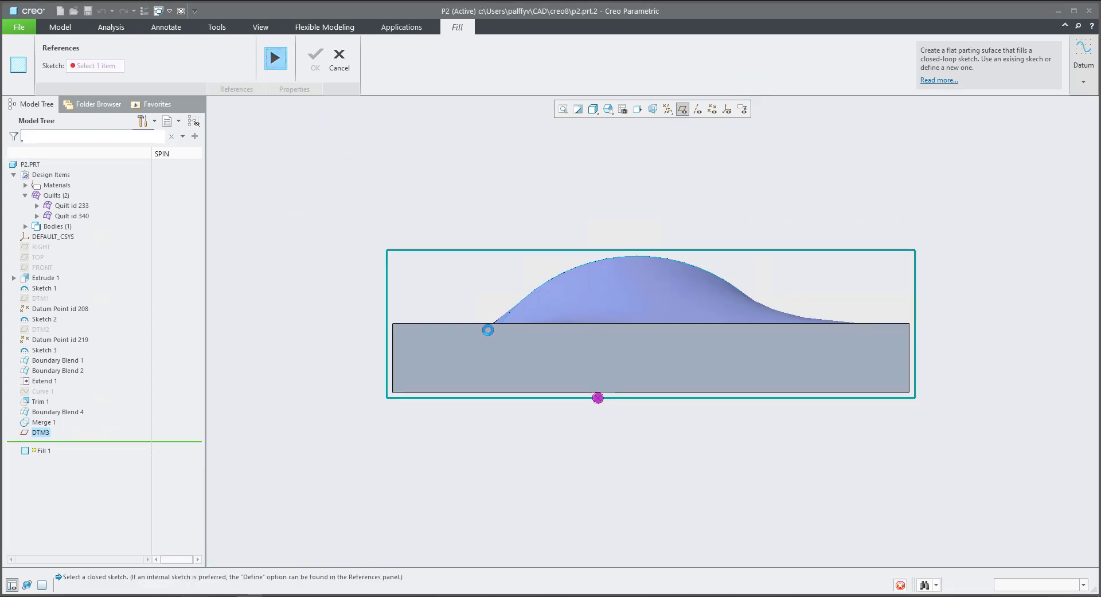
{"action": "left_click", "coordinate": [285, 59]}
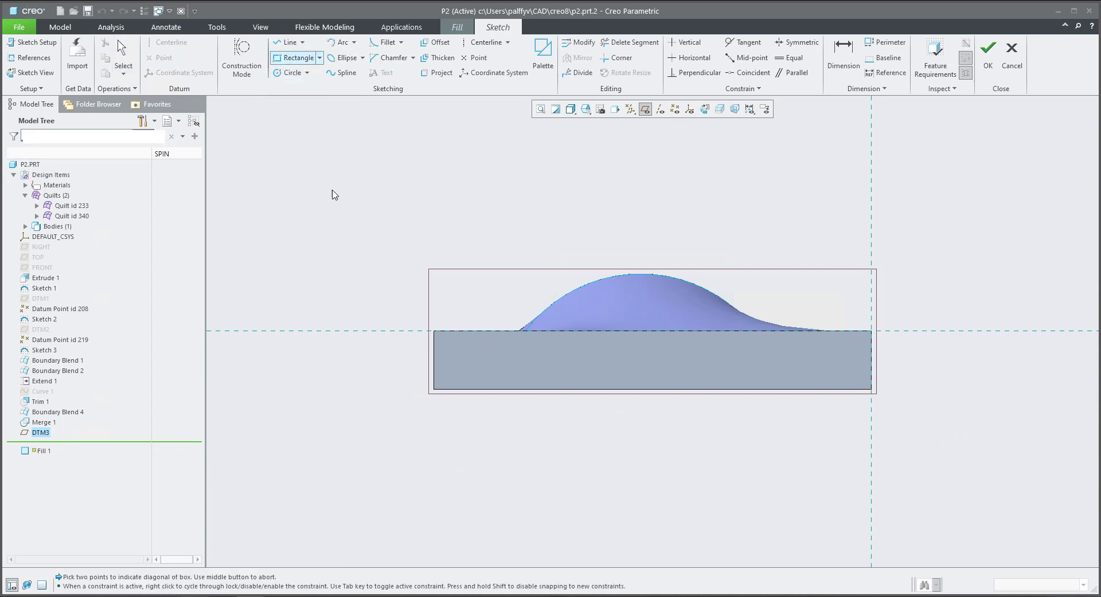
{"action": "left_click", "coordinate": [375, 207]}
{"action": "left_click", "coordinate": [912, 431]}
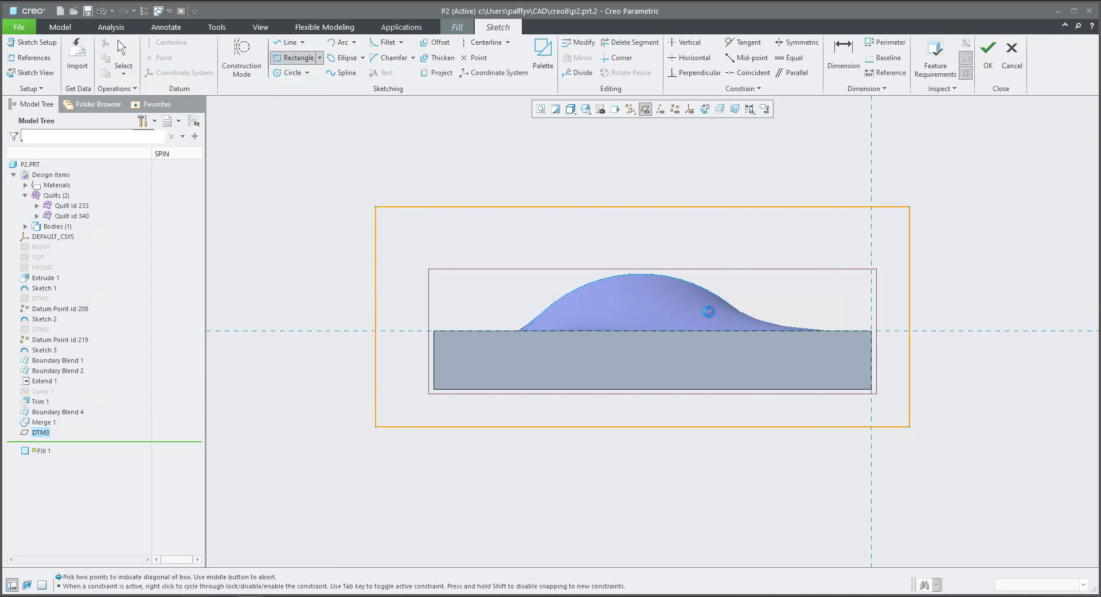
{"action": "middle_click", "coordinate": [710, 312]}
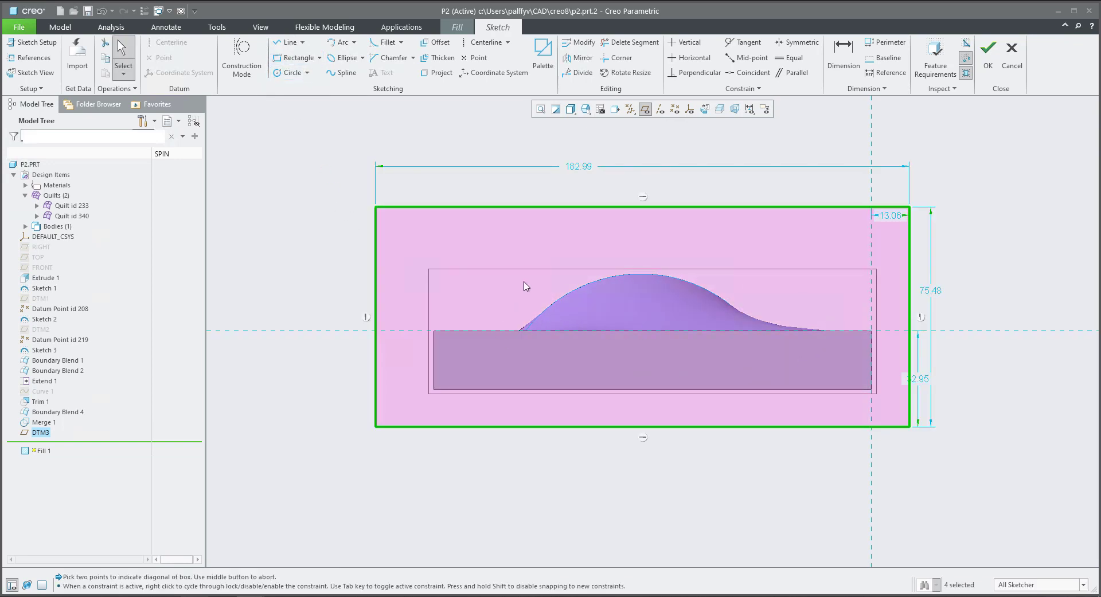
{"action": "left_click", "coordinate": [988, 68]}
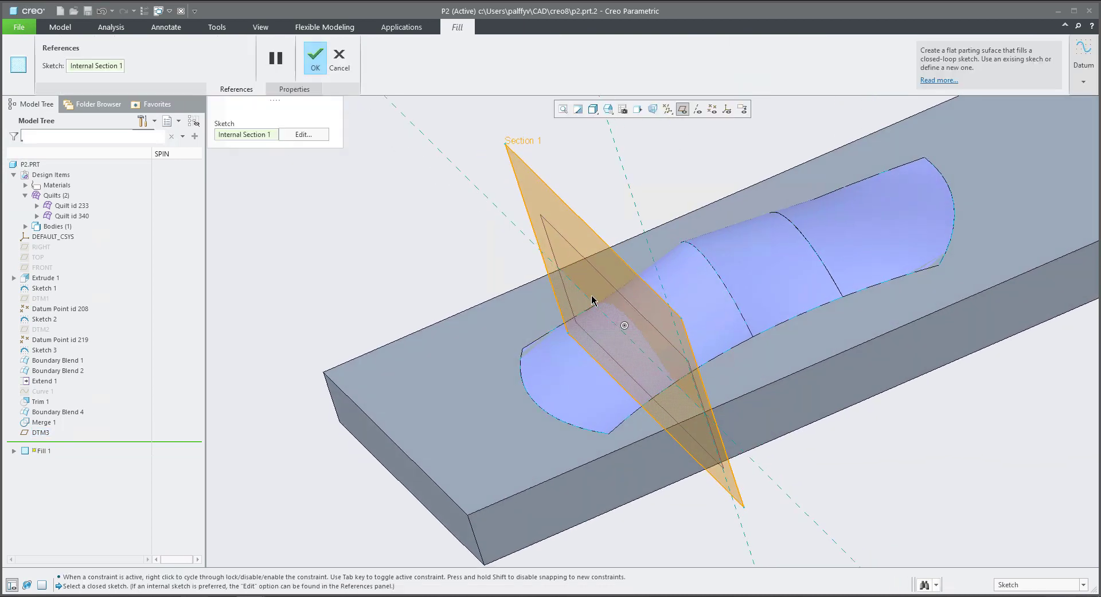
Step: Finish Fill 1 as Quilt id 445 and select Merge 1 in the Model Tree
{"action": "left_click", "coordinate": [316, 57]}
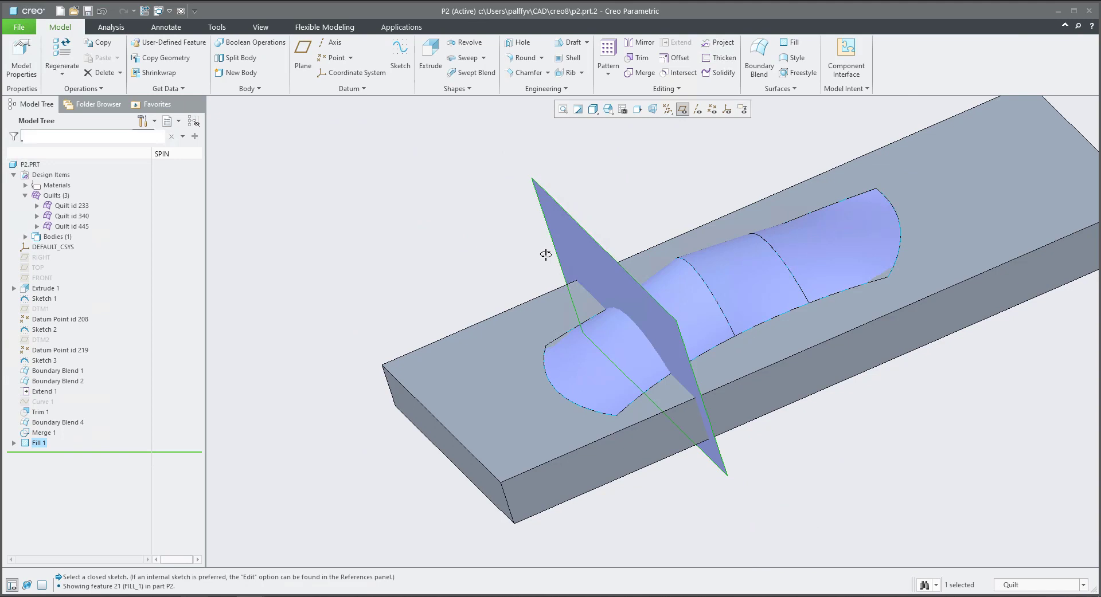
{"action": "middle_click_drag", "start_coordinate": [545, 254], "coordinate": [523, 262]}
{"action": "left_click", "coordinate": [361, 234]}
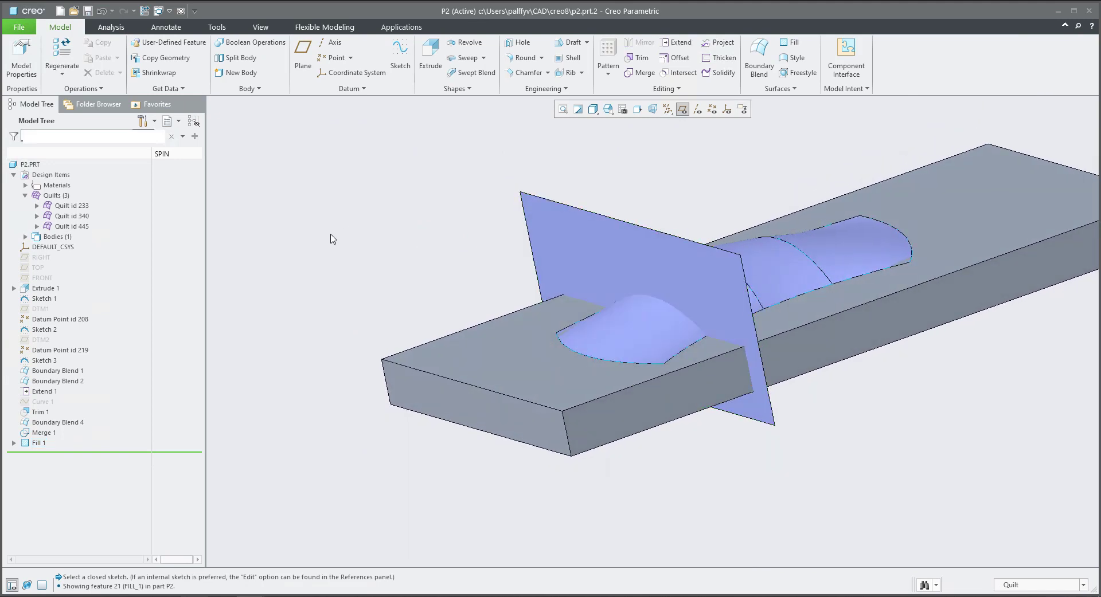
{"action": "left_click", "coordinate": [39, 434]}
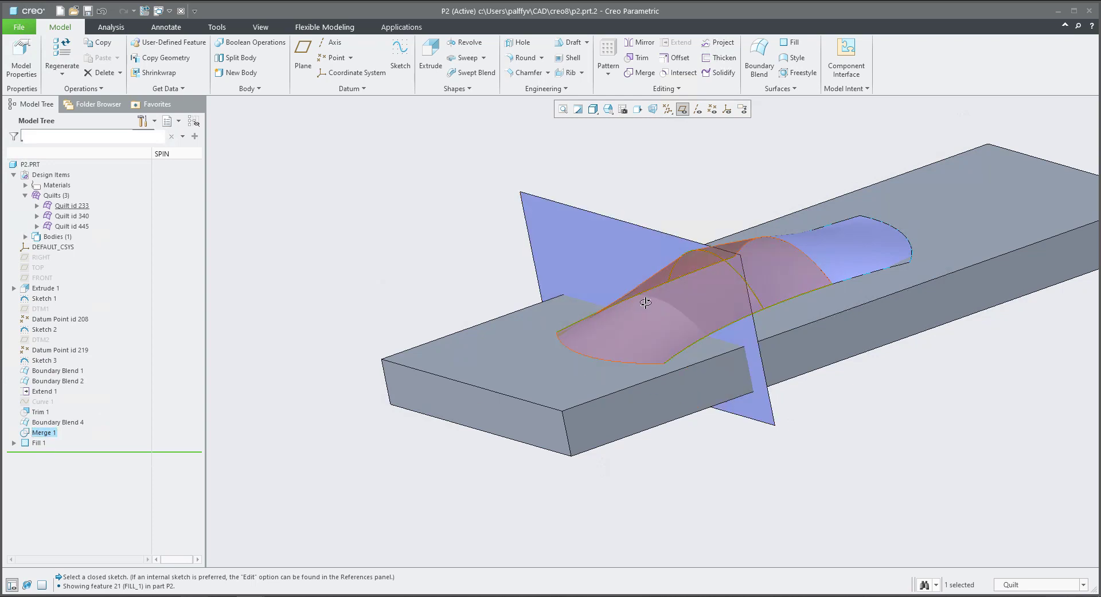
Step: Start Merge 2 with the blended Quilt id 233 and the fill plane quilt
{"action": "middle_click_drag", "start_coordinate": [664, 312], "coordinate": [669, 276]}
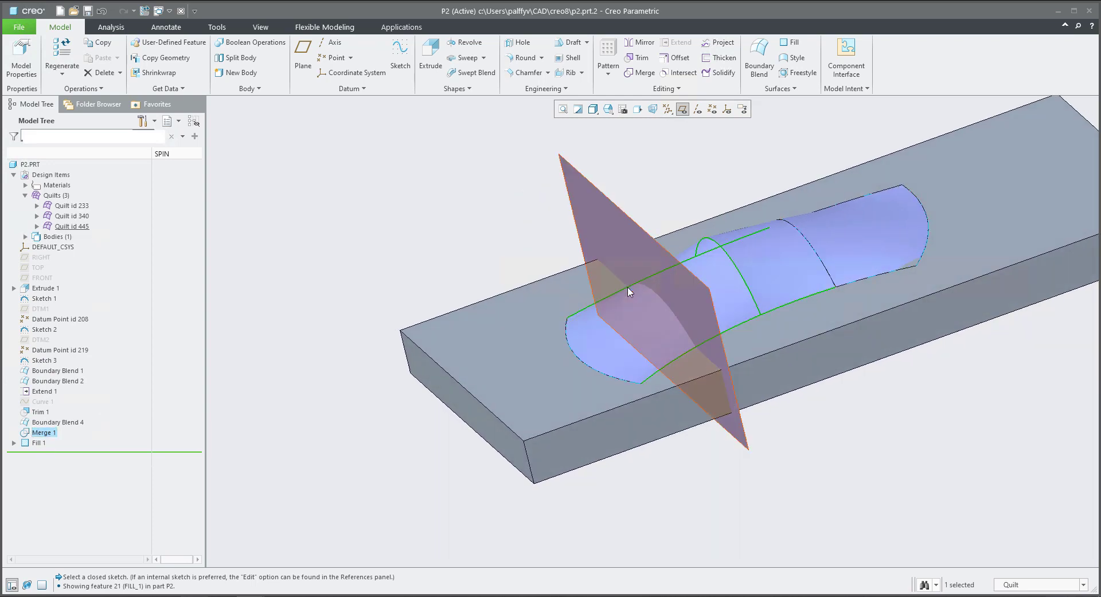
{"action": "left_click", "coordinate": [625, 316]}
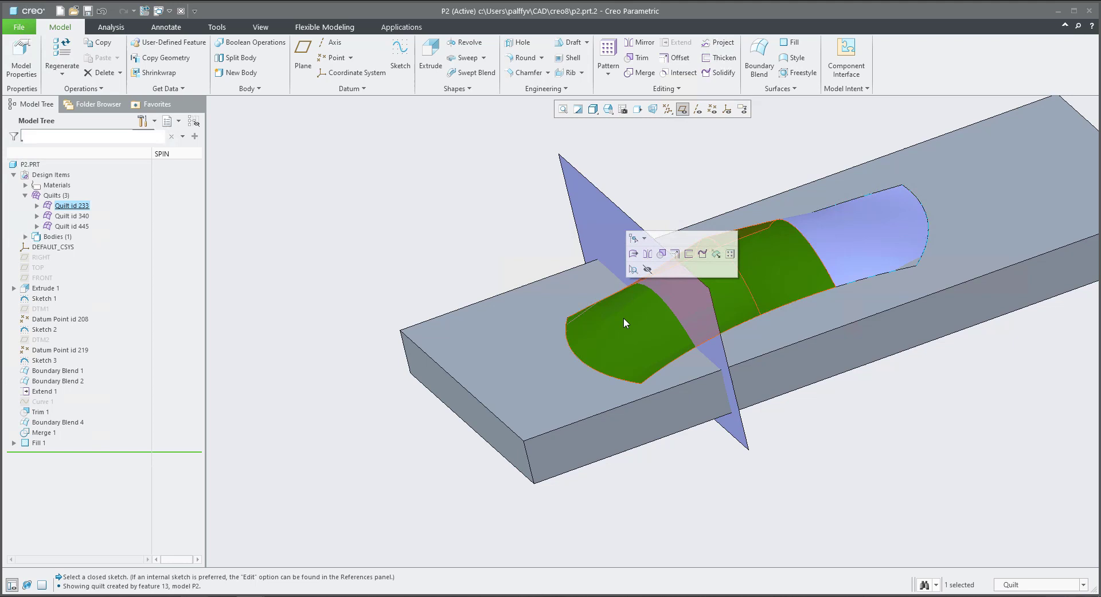
{"action": "left_click", "coordinate": [606, 214], "text": "ctrl"}
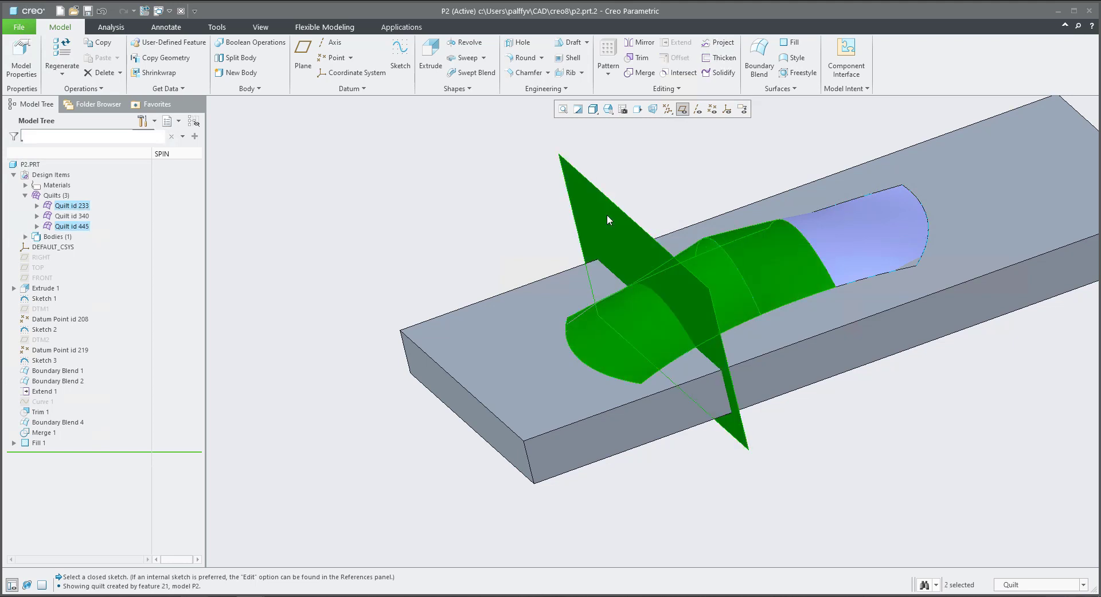
{"action": "left_click", "coordinate": [640, 73]}
Step: Flip the kept sides so the bump is trimmed at the fill plane, then complete Merge 2
{"action": "scroll", "coordinate": [644, 279], "scroll_direction": "down", "scroll_amount": 3}
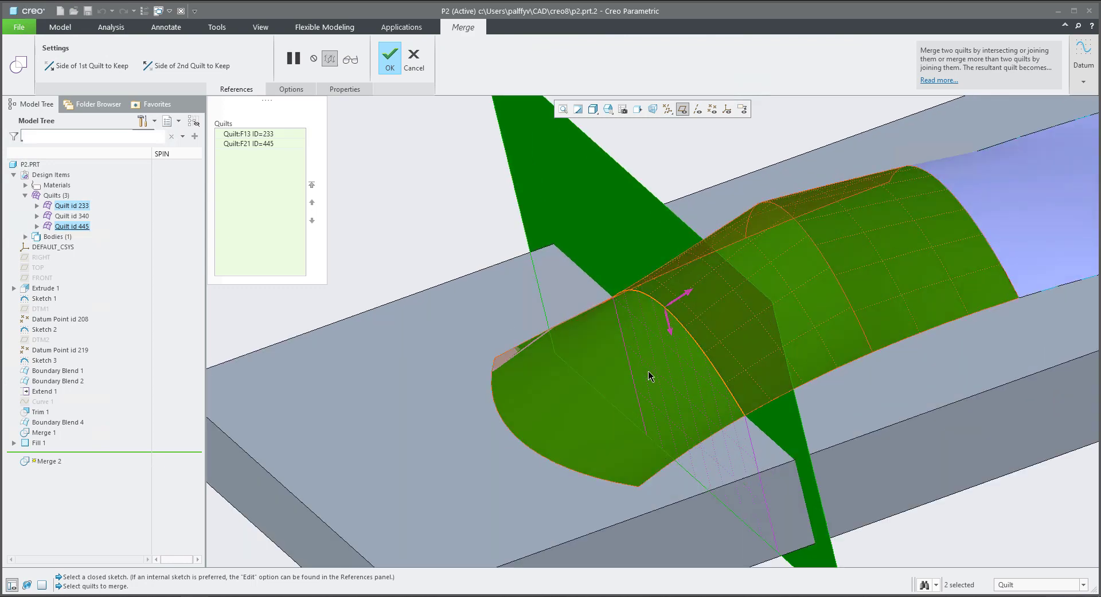
{"action": "left_click", "coordinate": [669, 327]}
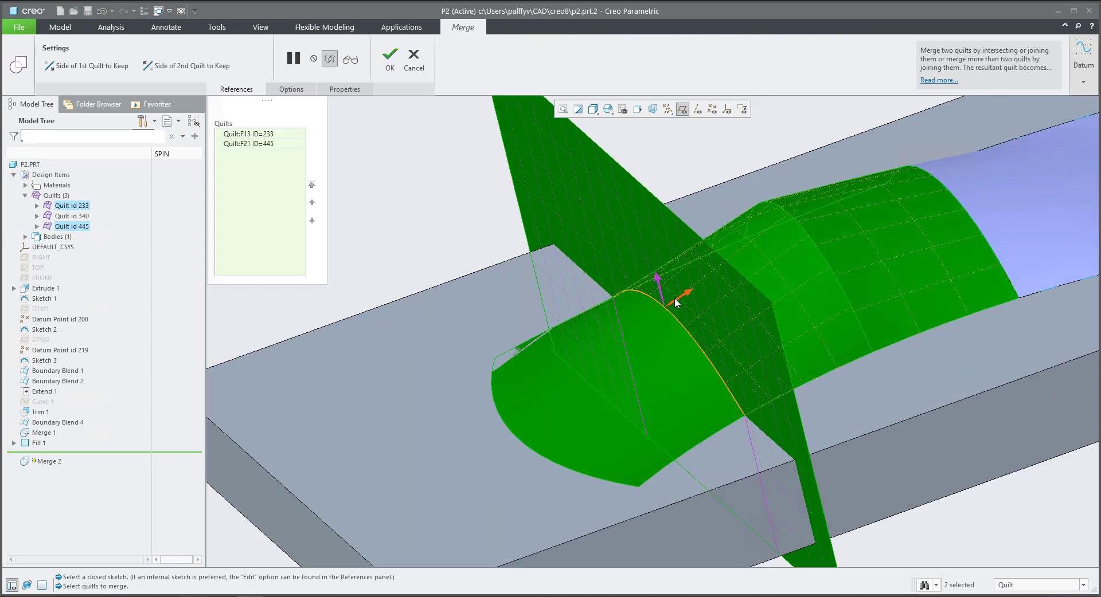
{"action": "left_click", "coordinate": [674, 298]}
{"action": "left_click", "coordinate": [659, 286]}
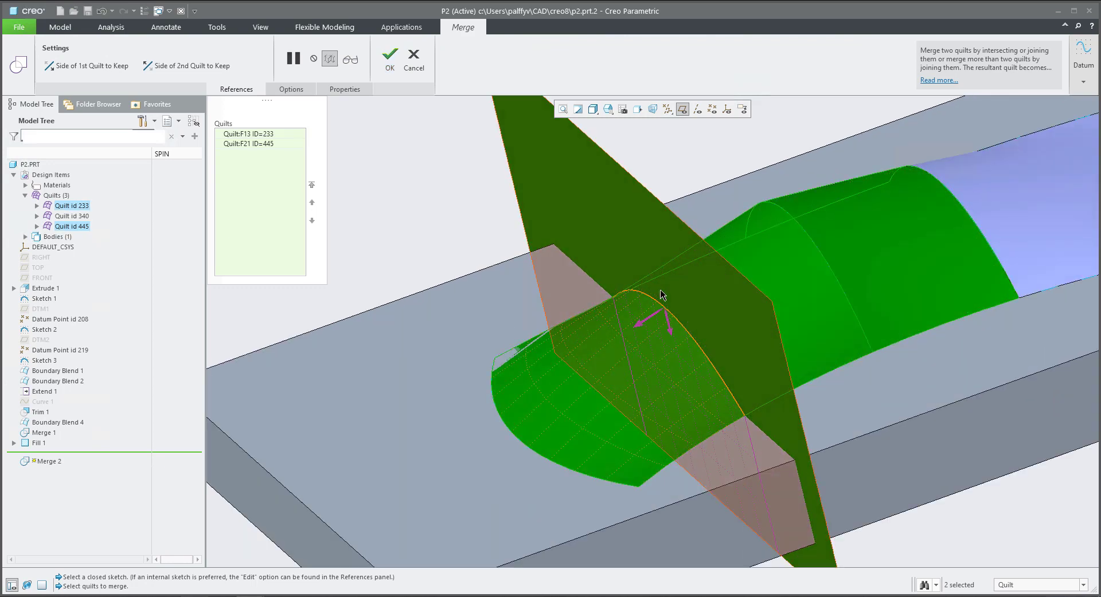
{"action": "left_click", "coordinate": [659, 287]}
{"action": "left_click", "coordinate": [662, 290]}
{"action": "middle_click_drag", "start_coordinate": [666, 289], "coordinate": [668, 319]}
{"action": "scroll", "coordinate": [711, 329], "scroll_direction": "up", "scroll_amount": 3}
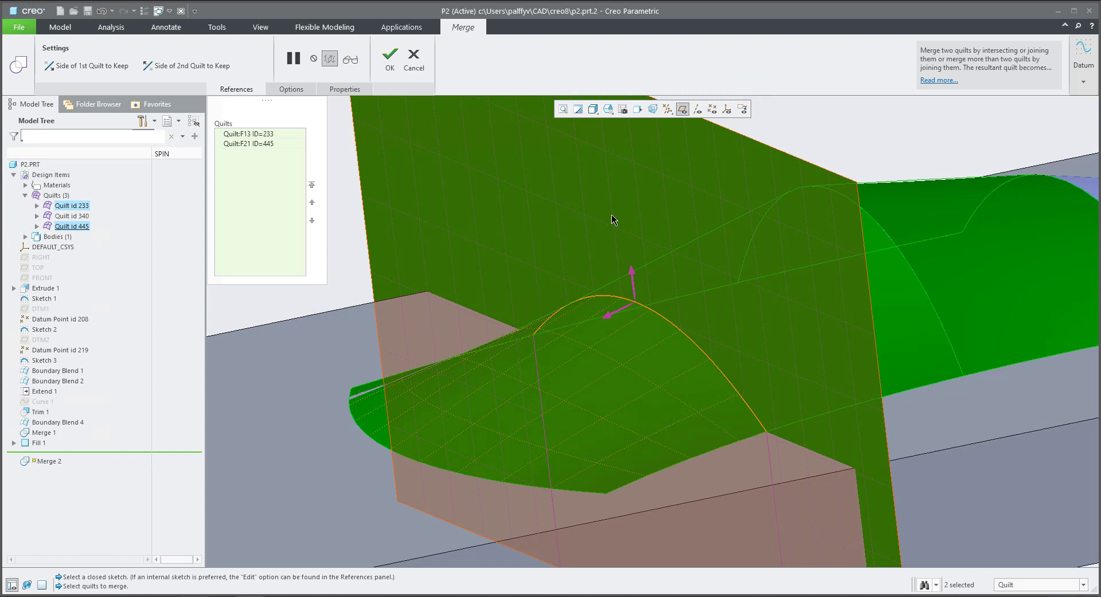
{"action": "left_click", "coordinate": [632, 276]}
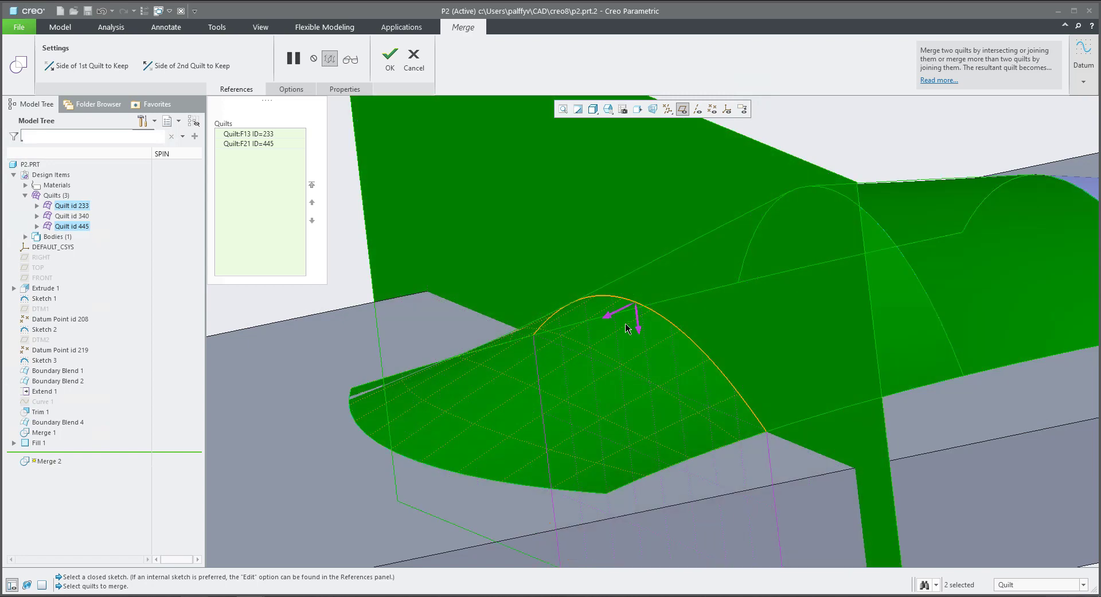
{"action": "mouse_move", "coordinate": [602, 336]}
{"action": "middle_mouse_down"}
{"action": "mouse_move", "coordinate": [589, 334]}
{"action": "mouse_move", "coordinate": [598, 350]}
{"action": "middle_mouse_up"}
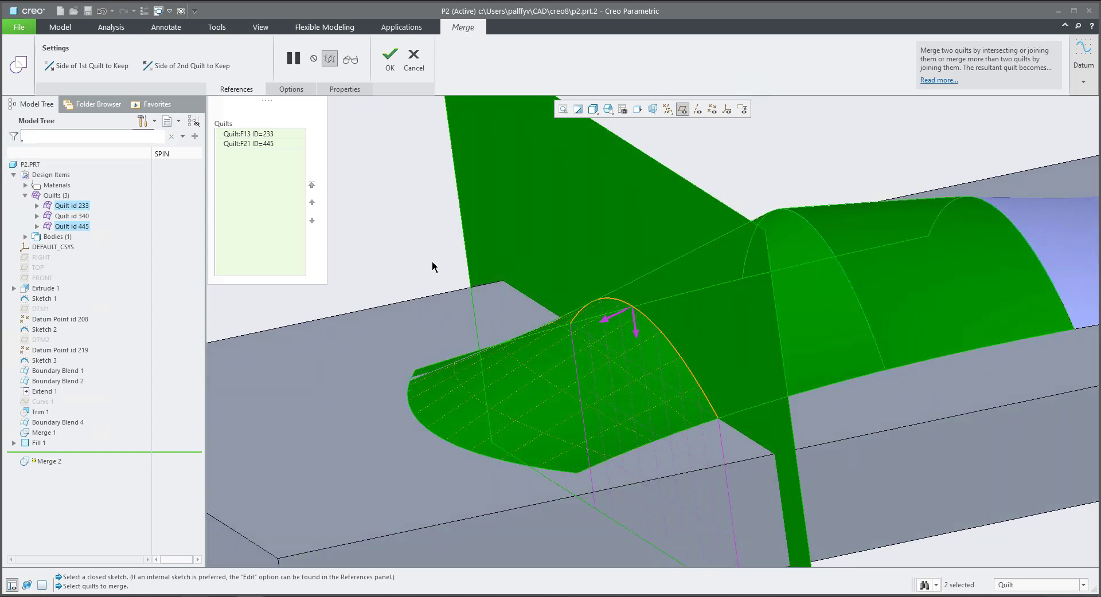
{"action": "left_click", "coordinate": [390, 57]}
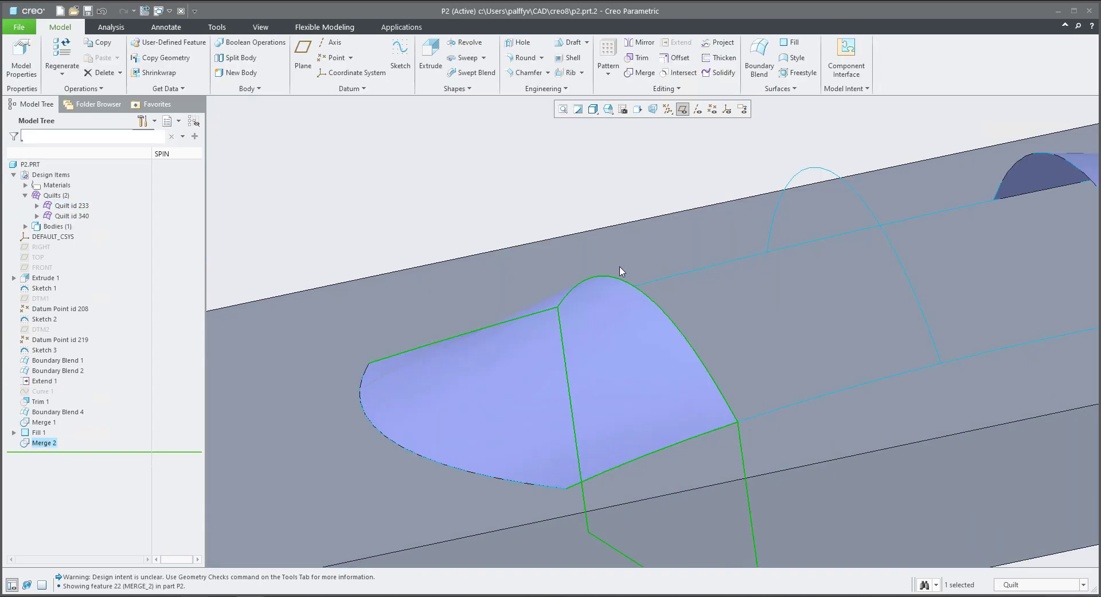
Step: Zoom out and orbit to frame the whole block, then expand the Model Intent dropdown
{"action": "scroll", "coordinate": [621, 271], "scroll_direction": "down", "scroll_amount": 5}
{"action": "middle_click_drag", "start_coordinate": [620, 271], "coordinate": [622, 311]}
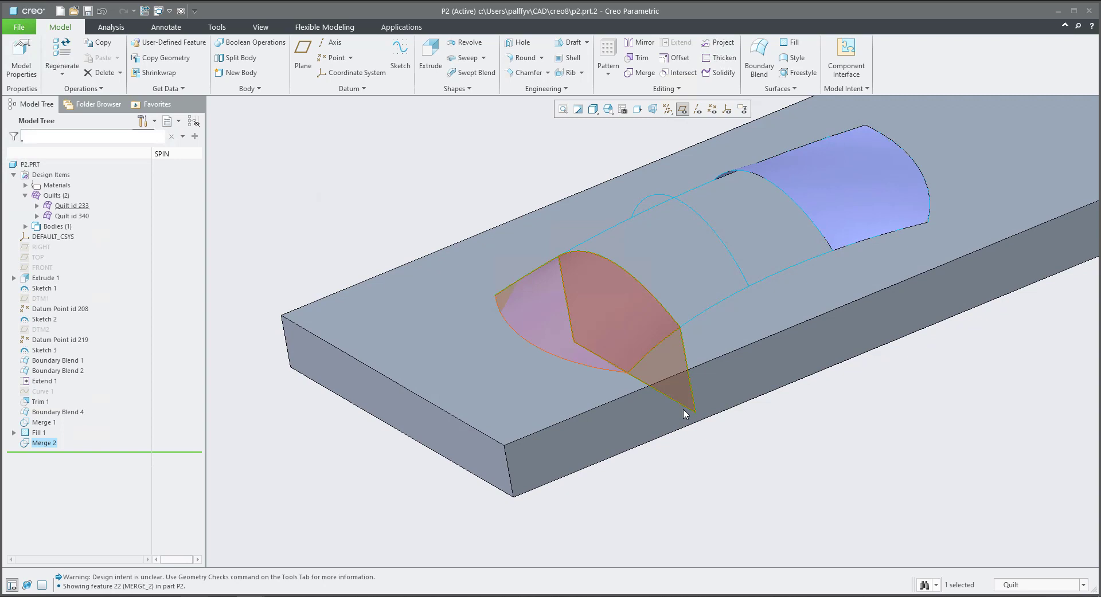
{"action": "scroll", "coordinate": [729, 449], "scroll_direction": "down", "scroll_amount": 2}
{"action": "middle_click_drag", "start_coordinate": [757, 418], "coordinate": [627, 422]}
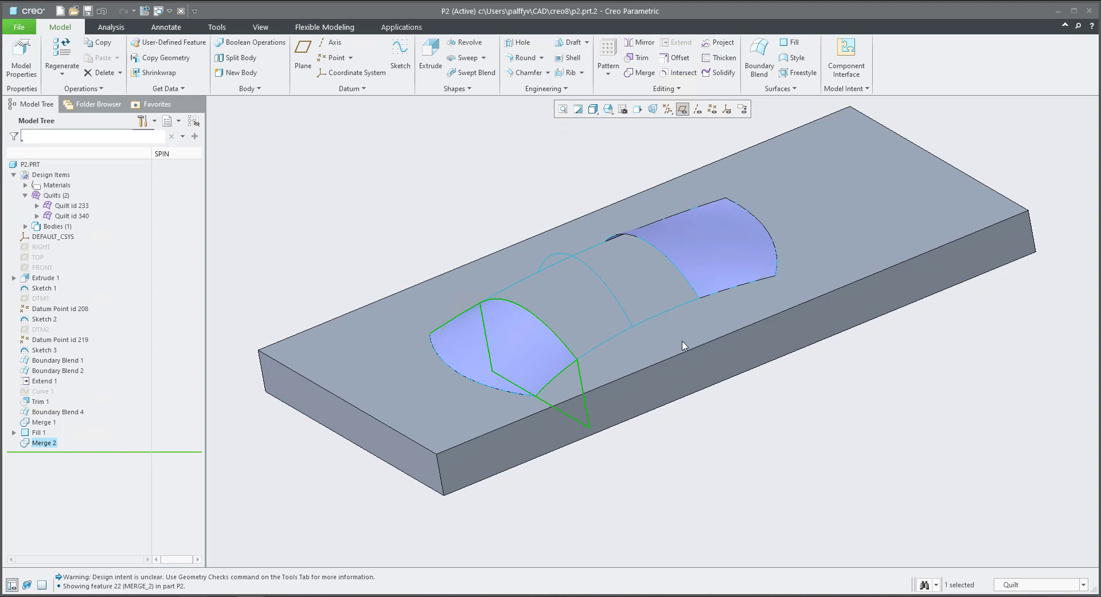
{"action": "left_click", "coordinate": [843, 88]}
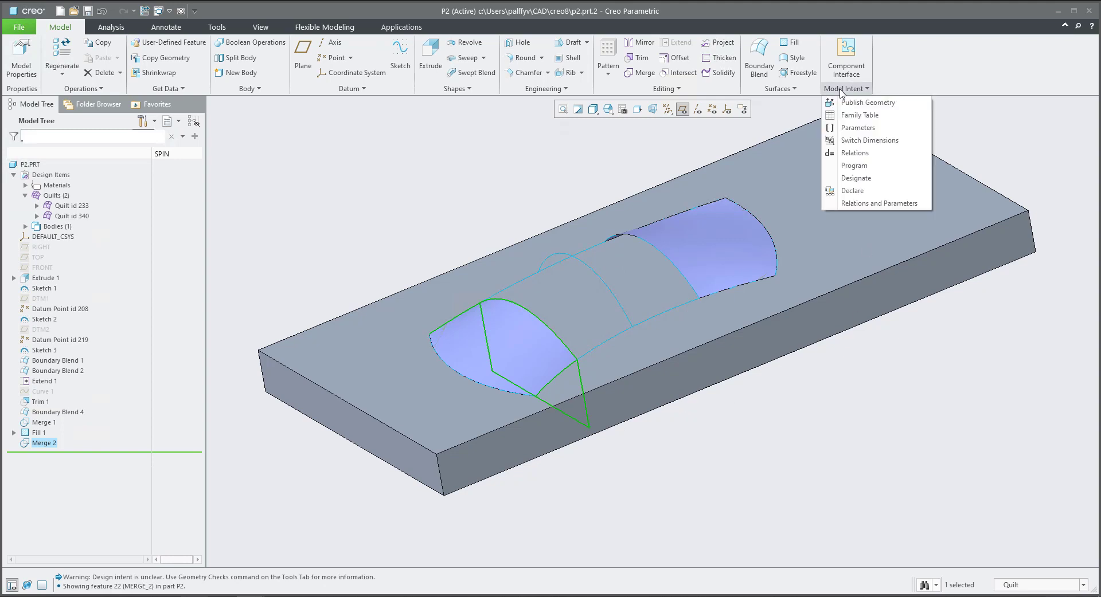
Step: Add the relation d49=d49+5 on DTM3's offset under Fill 1, verifying d49 evaluates to 90
{"action": "left_click", "coordinate": [848, 152]}
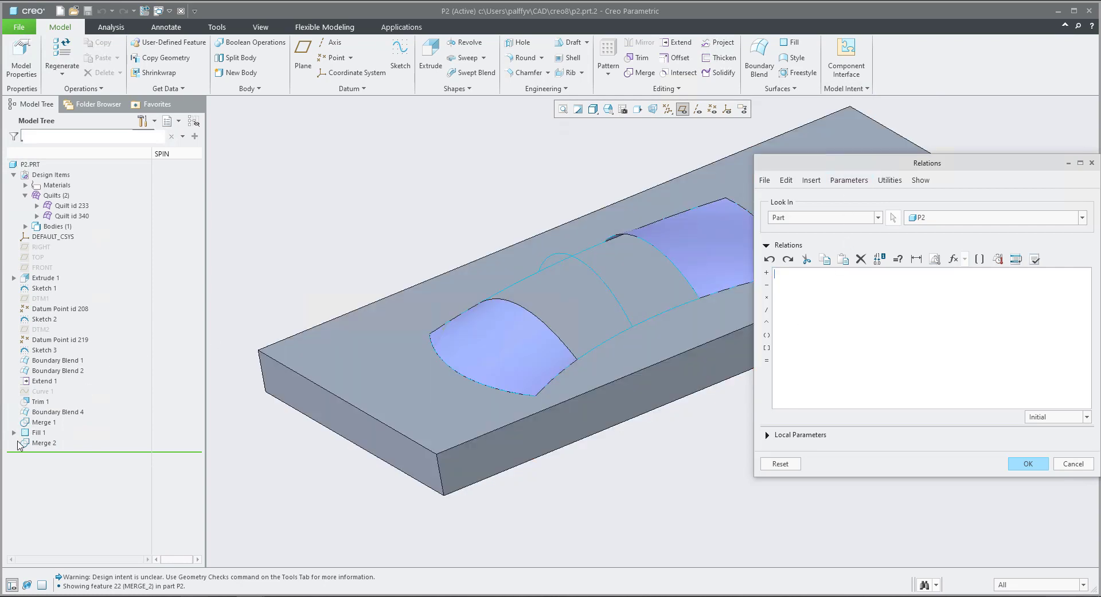
{"action": "left_click", "coordinate": [13, 433]}
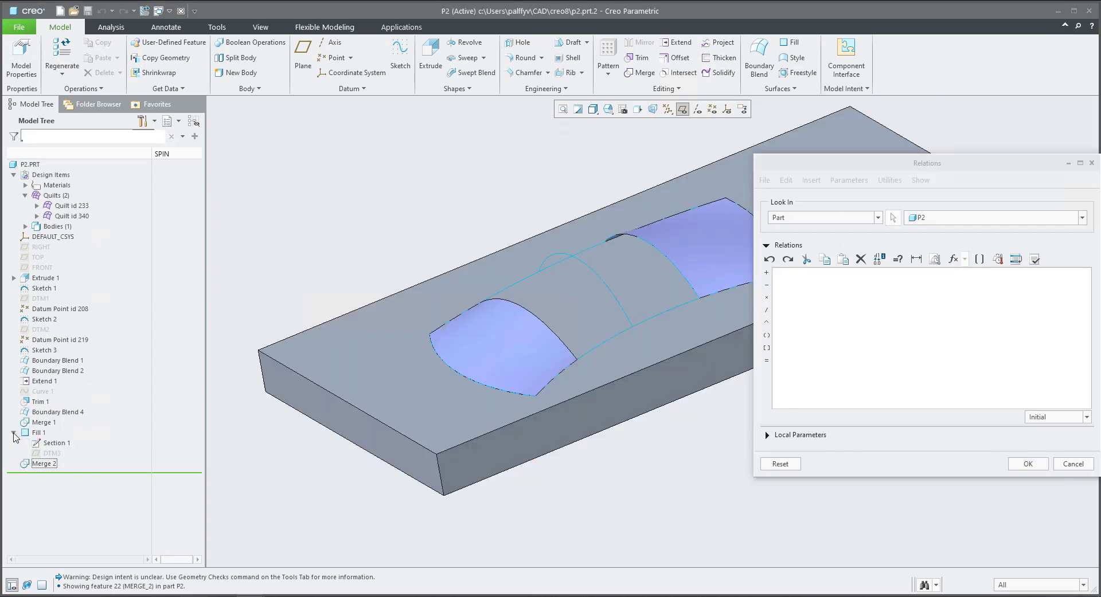
{"action": "left_click", "coordinate": [51, 454]}
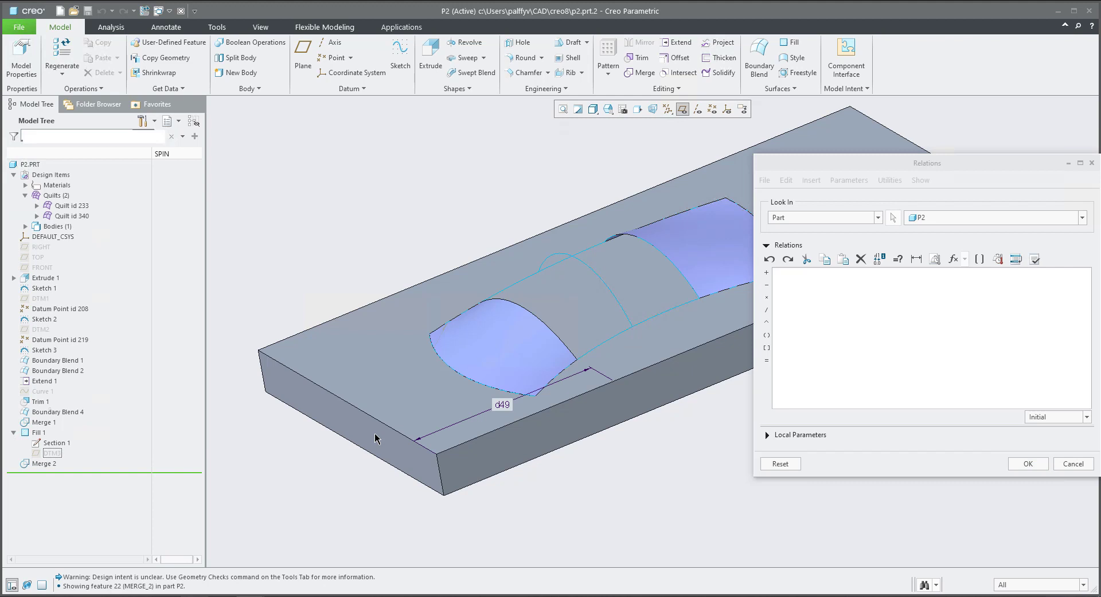
{"action": "left_click", "coordinate": [503, 406]}
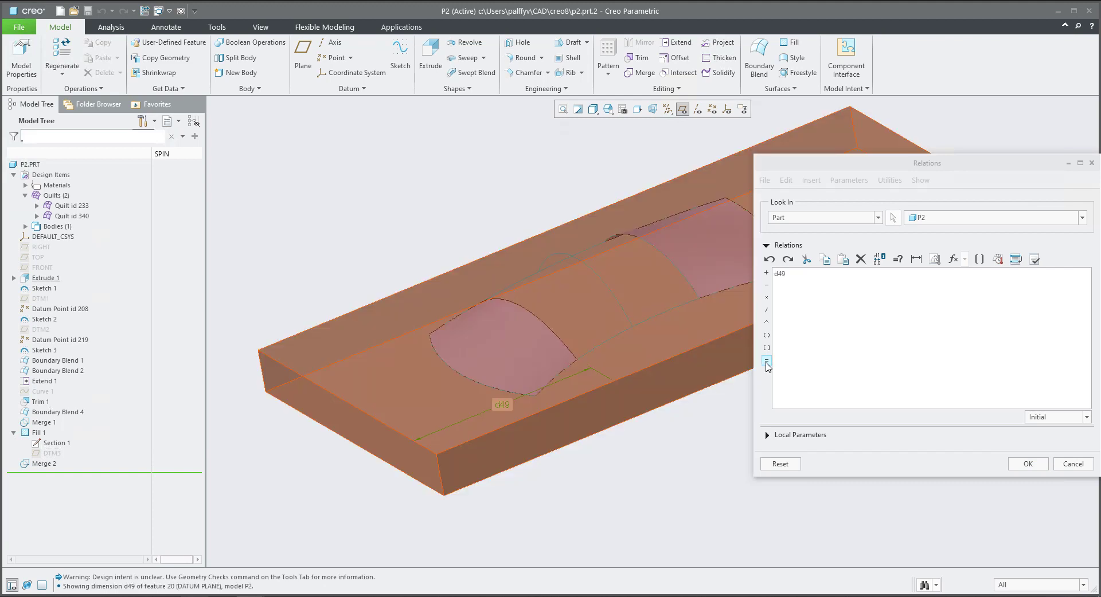
{"action": "left_click", "coordinate": [766, 362]}
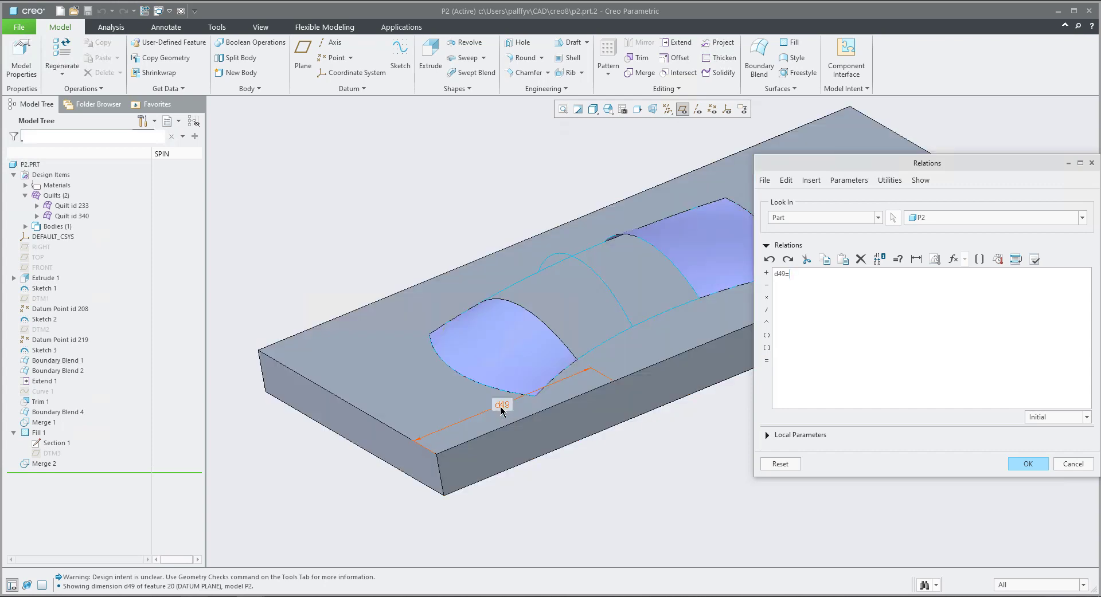
{"action": "left_click", "coordinate": [500, 405]}
{"action": "left_click", "coordinate": [799, 274]}
{"action": "left_click", "coordinate": [916, 259]}
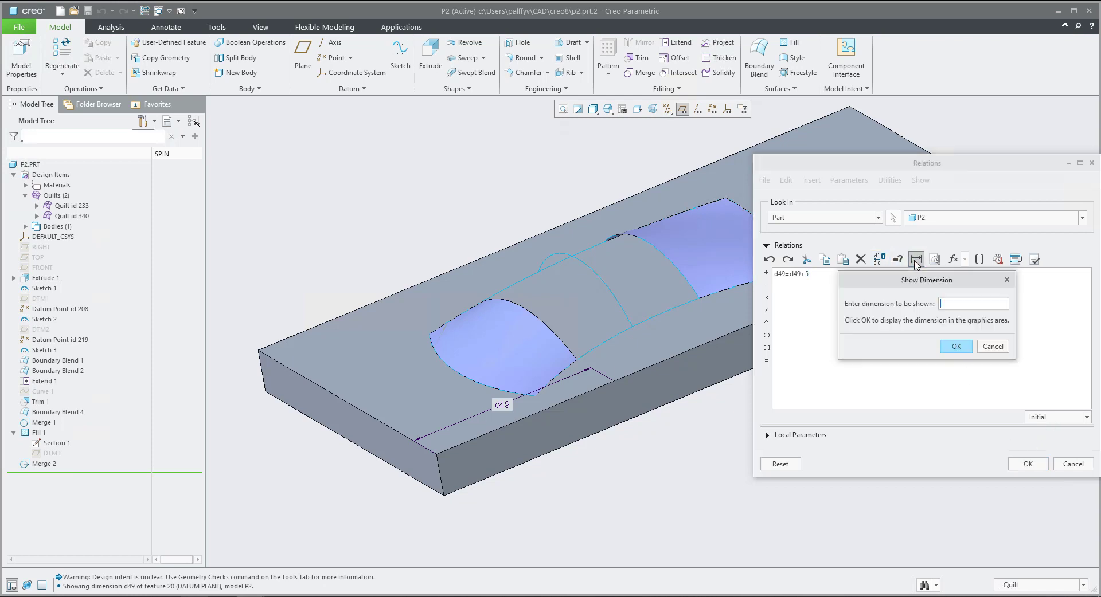
{"action": "left_click", "coordinate": [992, 347]}
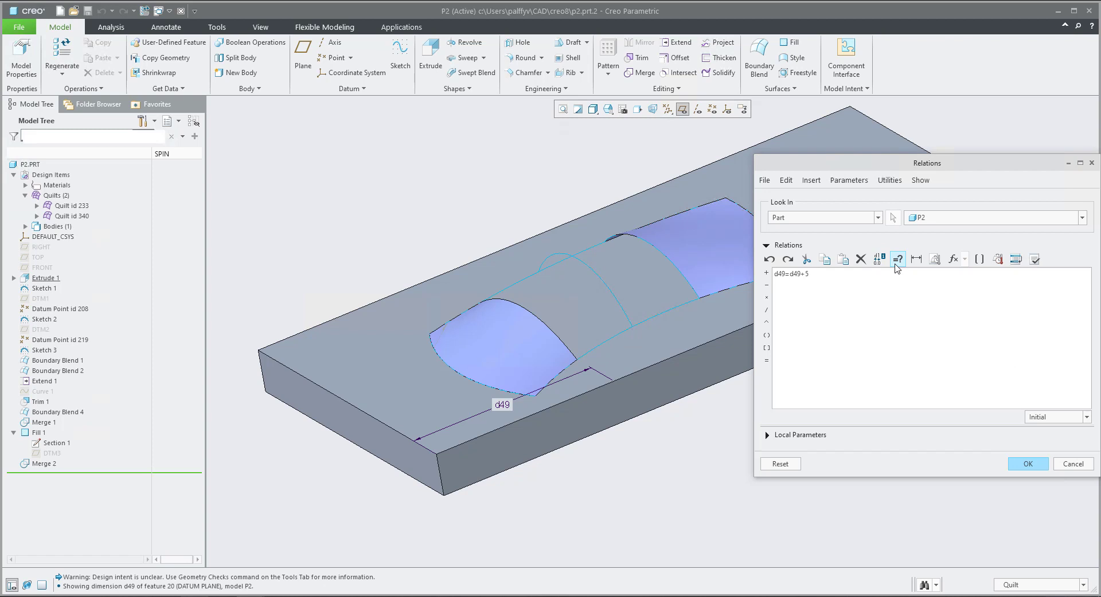
{"action": "left_click", "coordinate": [898, 261]}
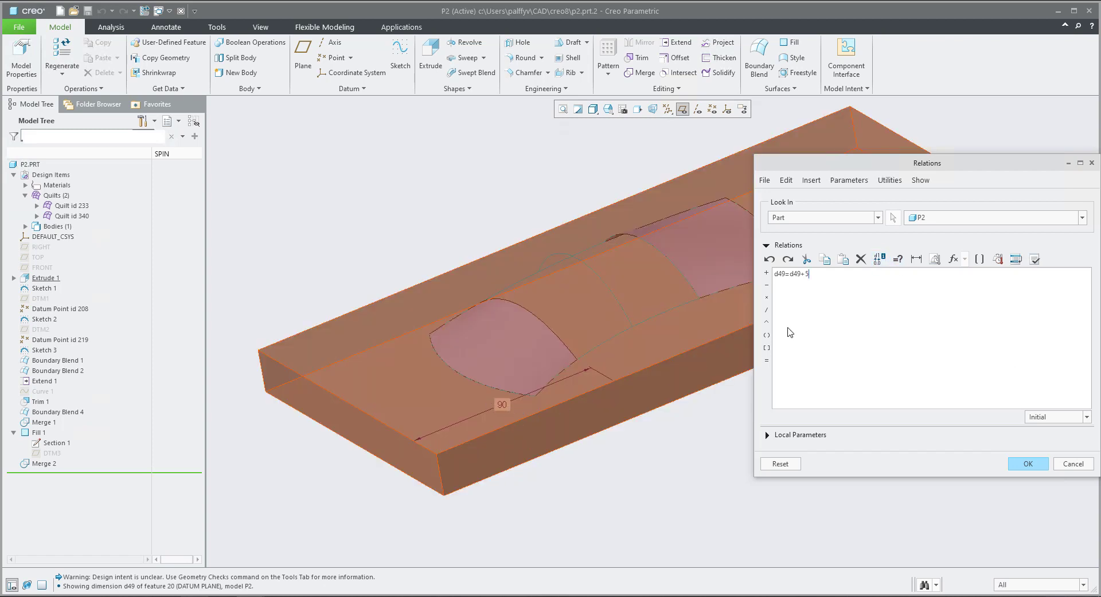
{"action": "left_click", "coordinate": [1012, 463]}
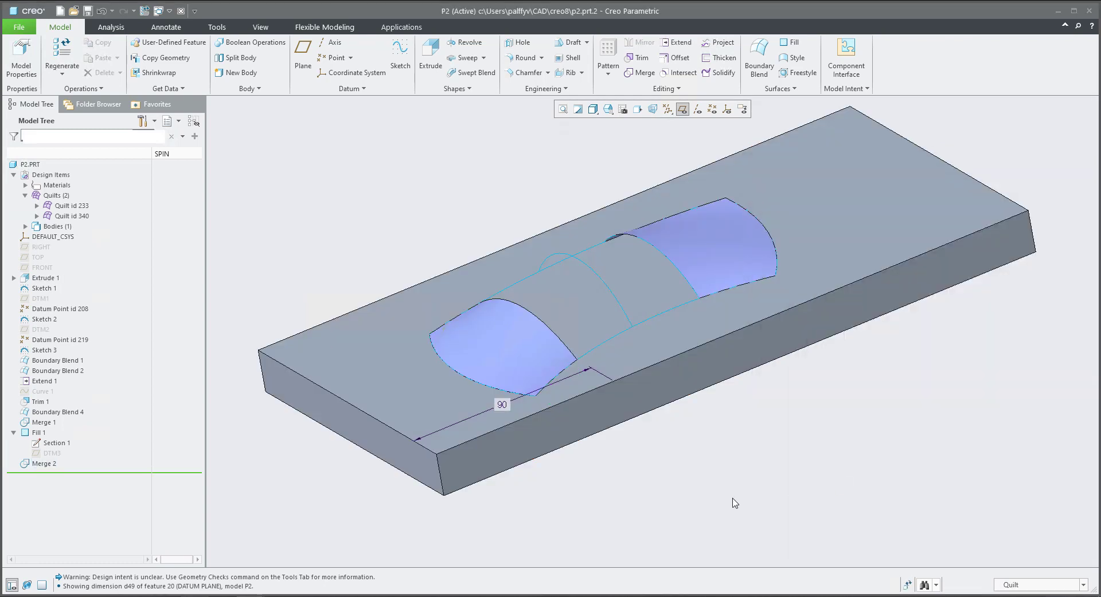
Step: Regenerate to apply the relation and check DTM3's offset dimension is now 95
{"action": "key", "text": "ctrl+g"}
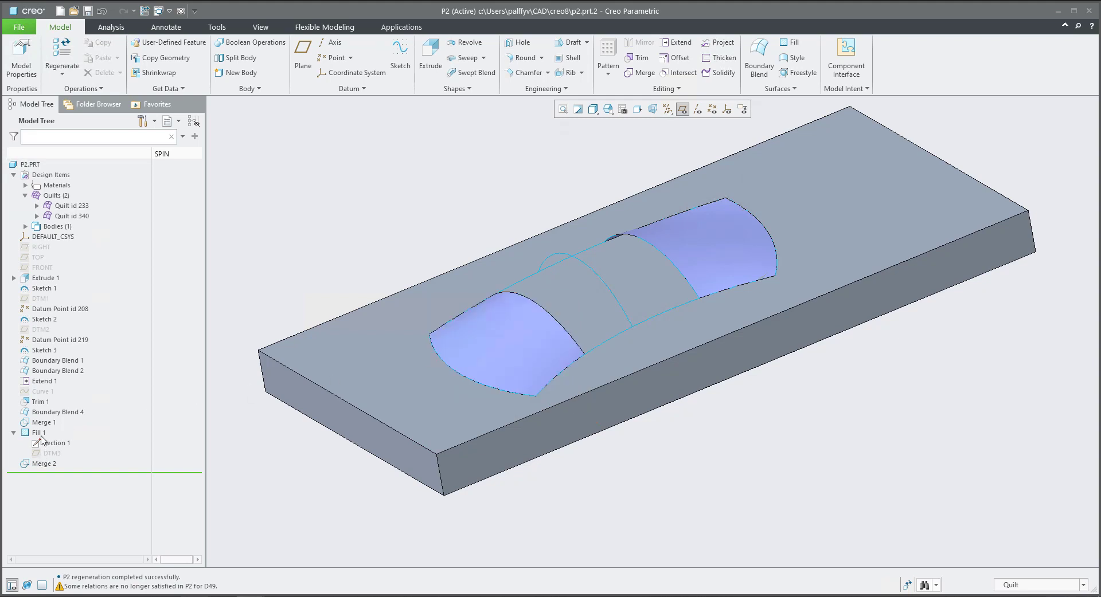
{"action": "left_click", "coordinate": [50, 454]}
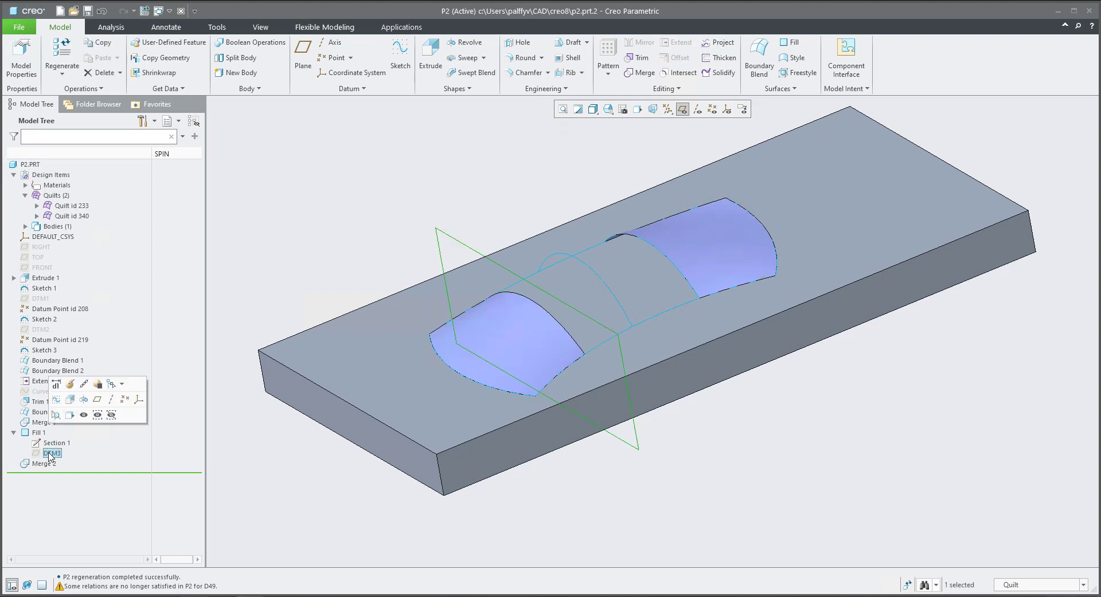
{"action": "left_click", "coordinate": [55, 385]}
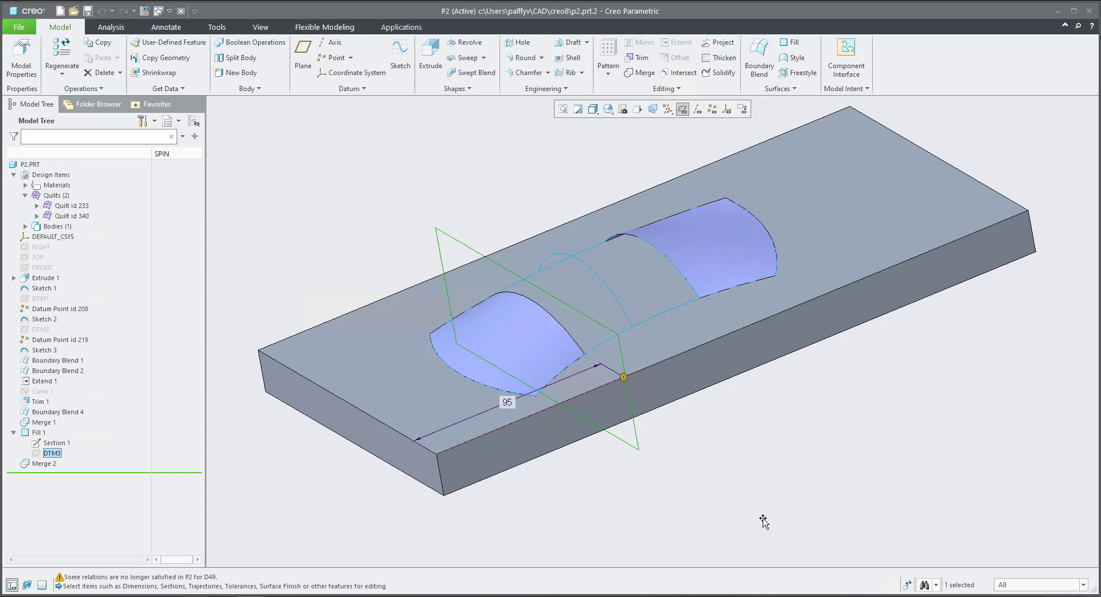
{"action": "left_click", "coordinate": [769, 485]}
Step: Regenerate repeatedly until the left blend nearly reaches the right quilt
{"action": "key", "text": "ctrl+g"}
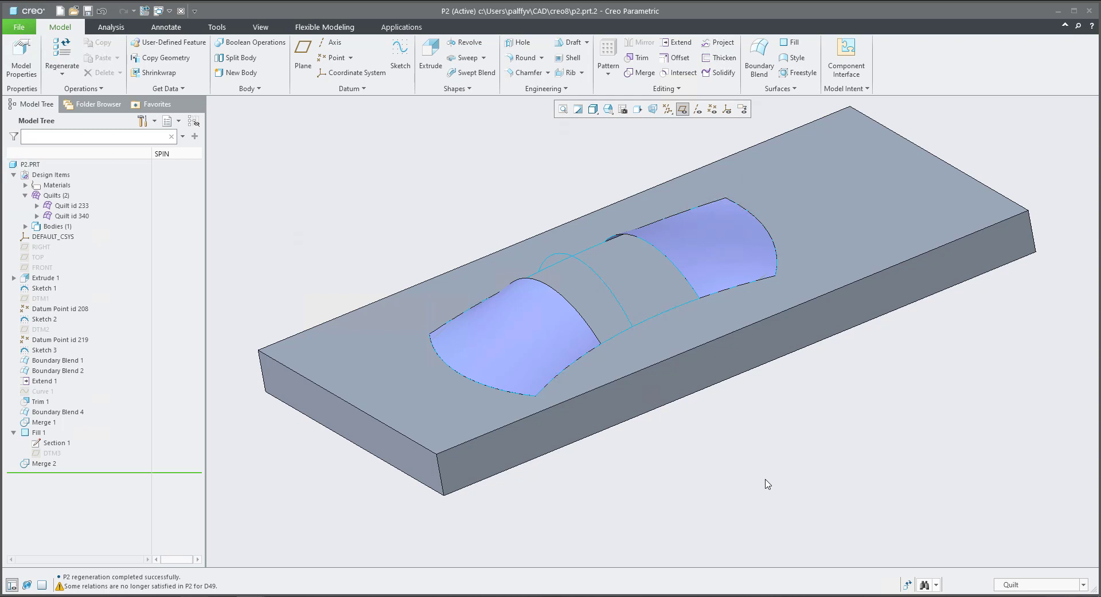
{"action": "key", "text": "ctrl+g"}
{"action": "key", "text": "ctrl+g"}
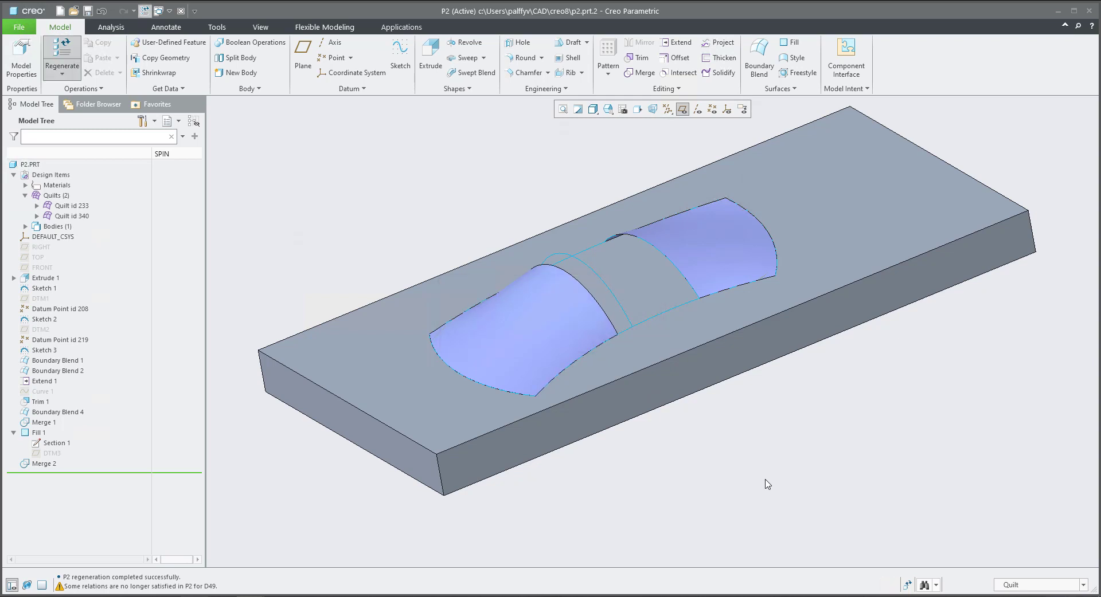
{"action": "key", "text": "ctrl+g"}
{"action": "key", "text": "ctrl+g"}
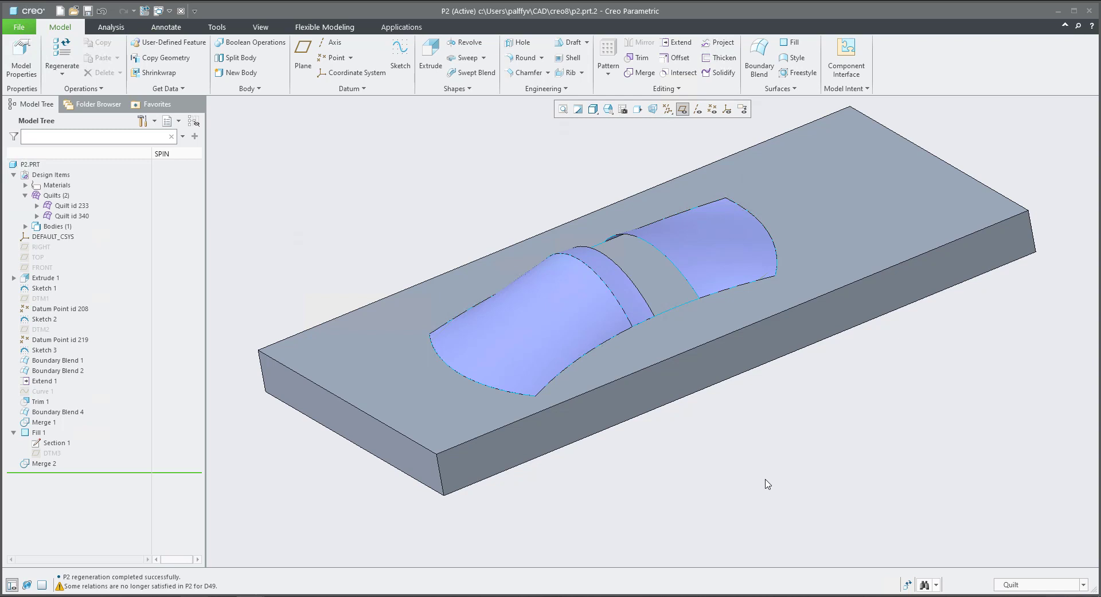
{"action": "key", "text": "ctrl+g"}
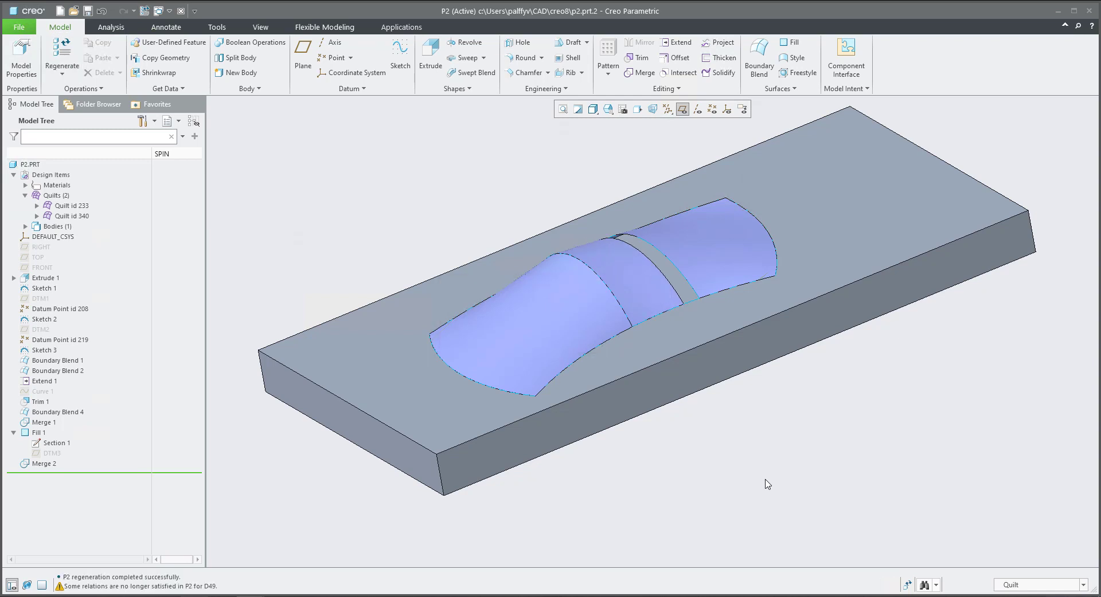
{"action": "key", "text": "ctrl+g"}
{"action": "key", "text": "ctrl+g"}
{"action": "key", "text": "ctrl+g"}
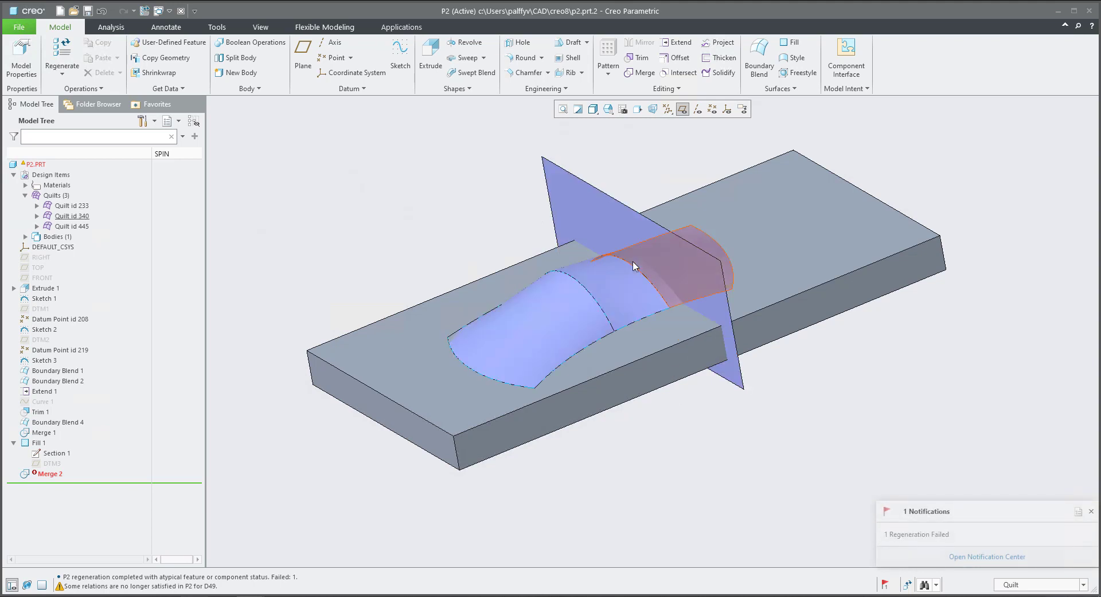
Step: Dismiss the failure notice, inspect the quilt-plane intersection, and delete Fill 1 with its dependents
{"action": "scroll", "coordinate": [605, 258], "scroll_direction": "up", "scroll_amount": 5}
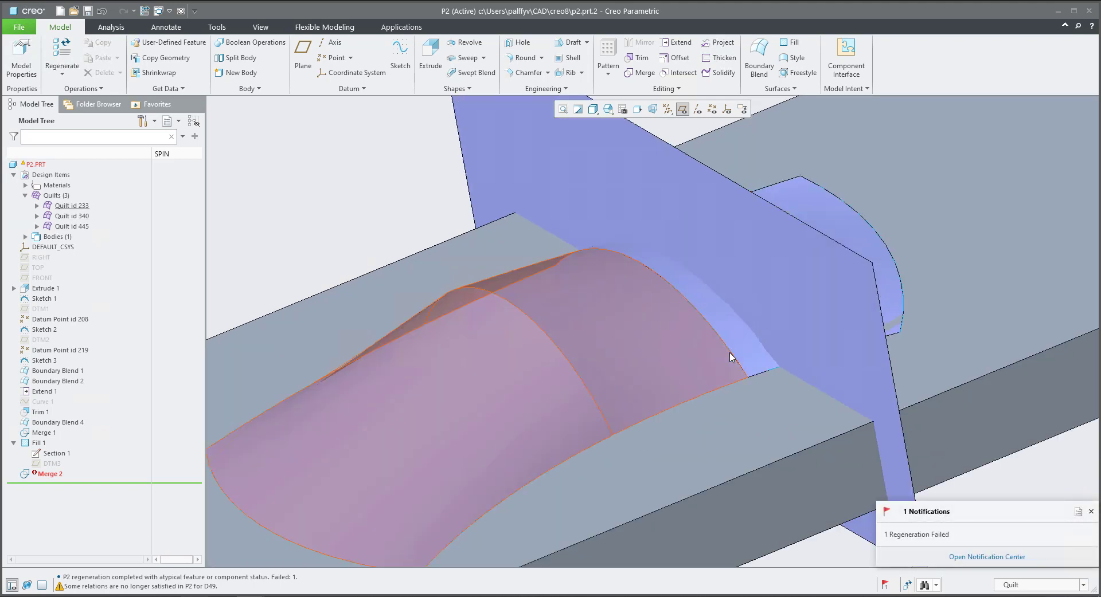
{"action": "left_click", "coordinate": [1091, 512]}
{"action": "scroll", "coordinate": [651, 332], "scroll_direction": "down", "scroll_amount": 5}
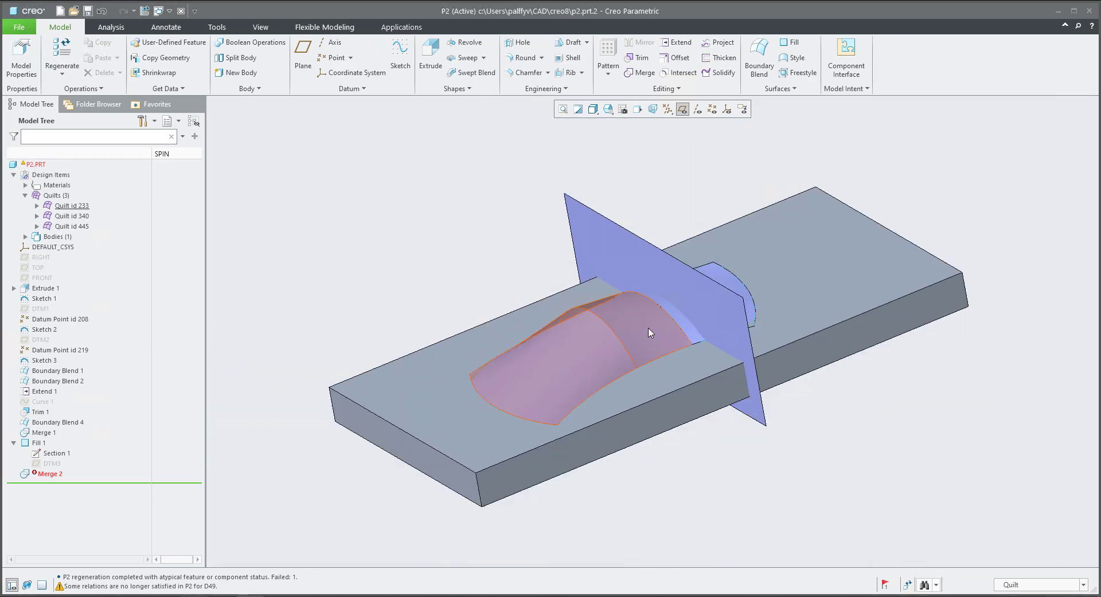
{"action": "middle_click_drag", "start_coordinate": [635, 323], "coordinate": [641, 310]}
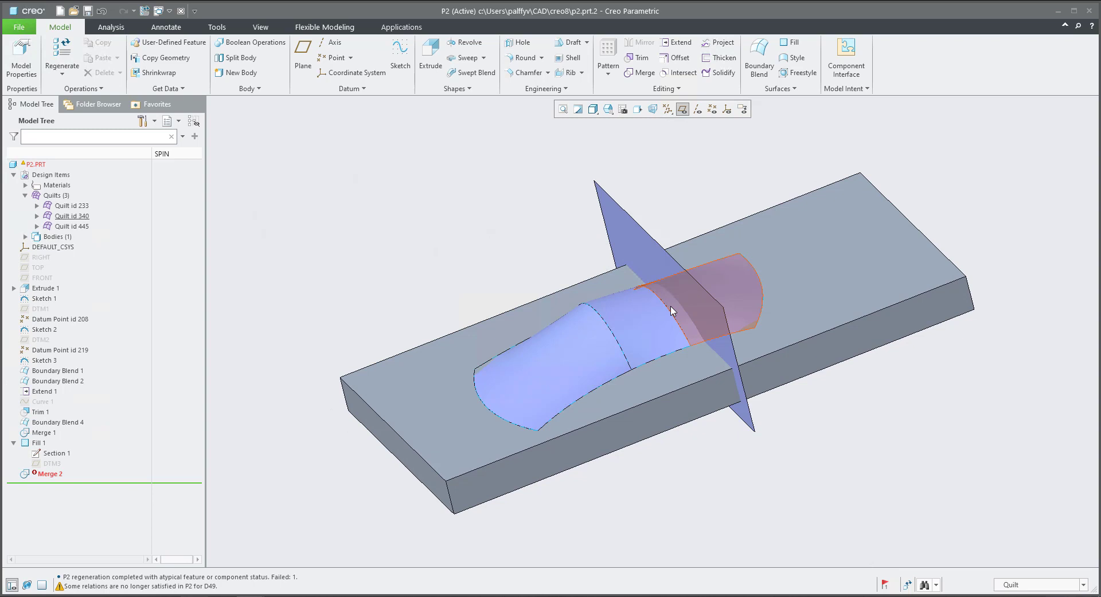
{"action": "scroll", "coordinate": [686, 336], "scroll_direction": "up", "scroll_amount": 6}
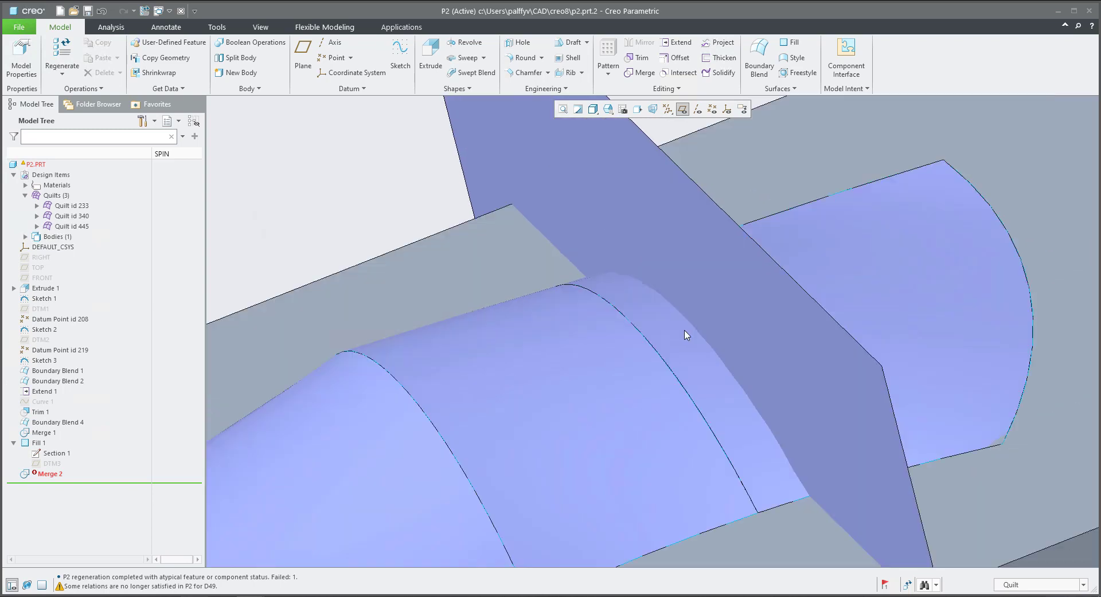
{"action": "left_click", "coordinate": [35, 443]}
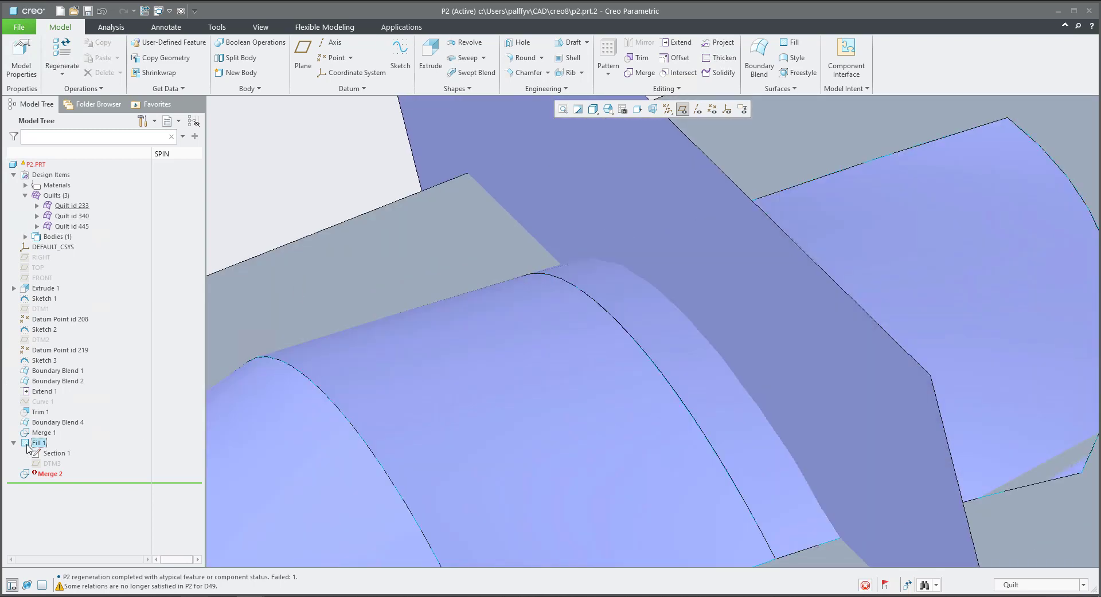
{"action": "key", "text": "Delete"}
Step: Confirm deleting Fill 1 and Merge 2, and hide the datum planes
{"action": "left_click", "coordinate": [507, 329]}
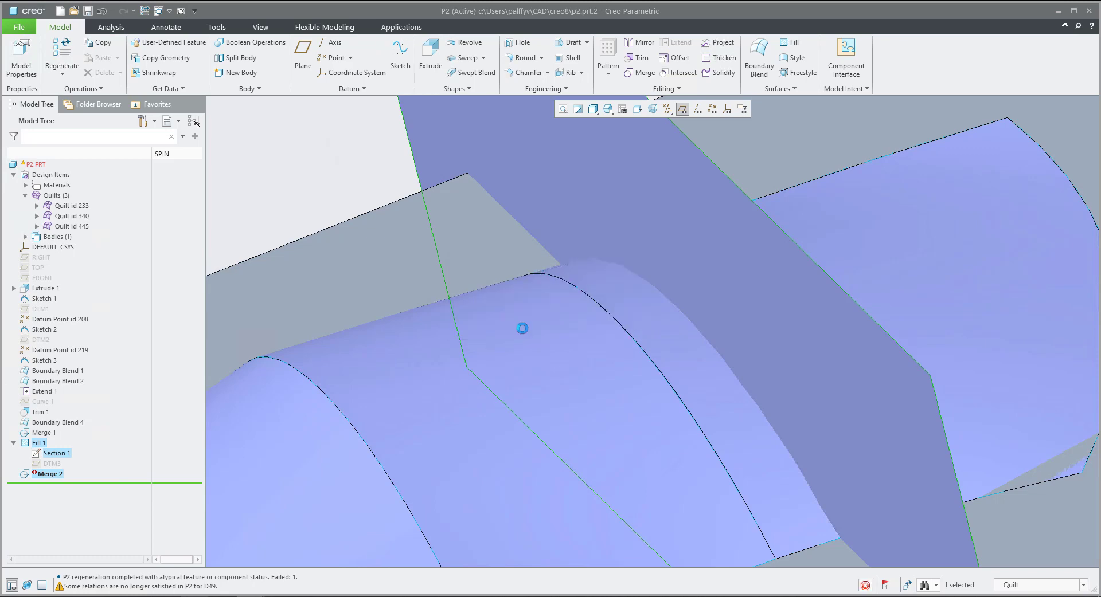
{"action": "scroll", "coordinate": [710, 332], "scroll_direction": "down", "scroll_amount": 10}
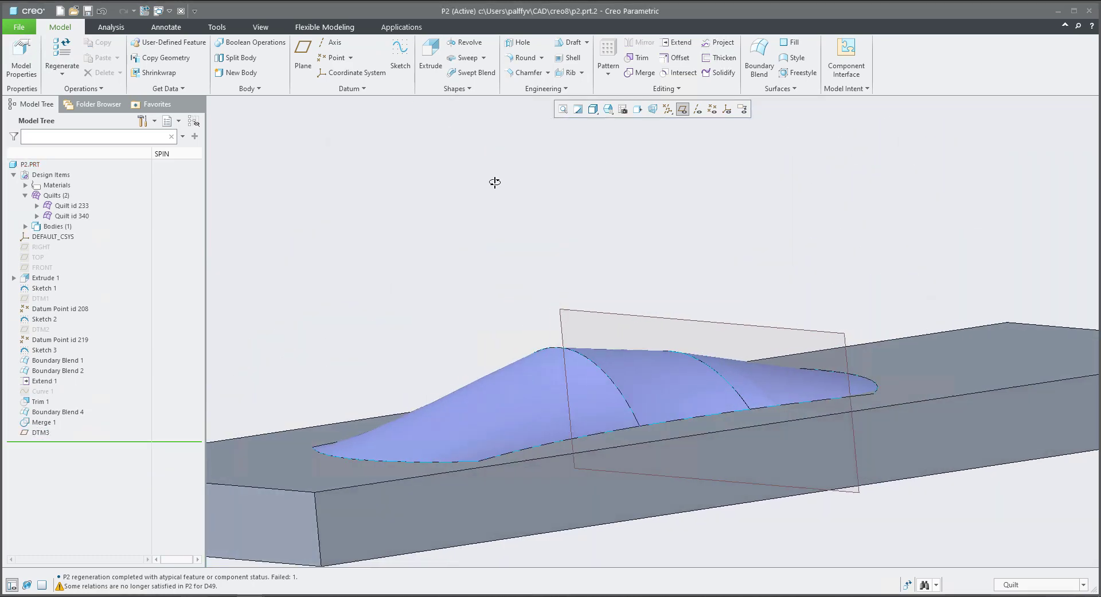
{"action": "middle_click_drag", "start_coordinate": [495, 182], "coordinate": [573, 149]}
{"action": "left_click", "coordinate": [683, 109]}
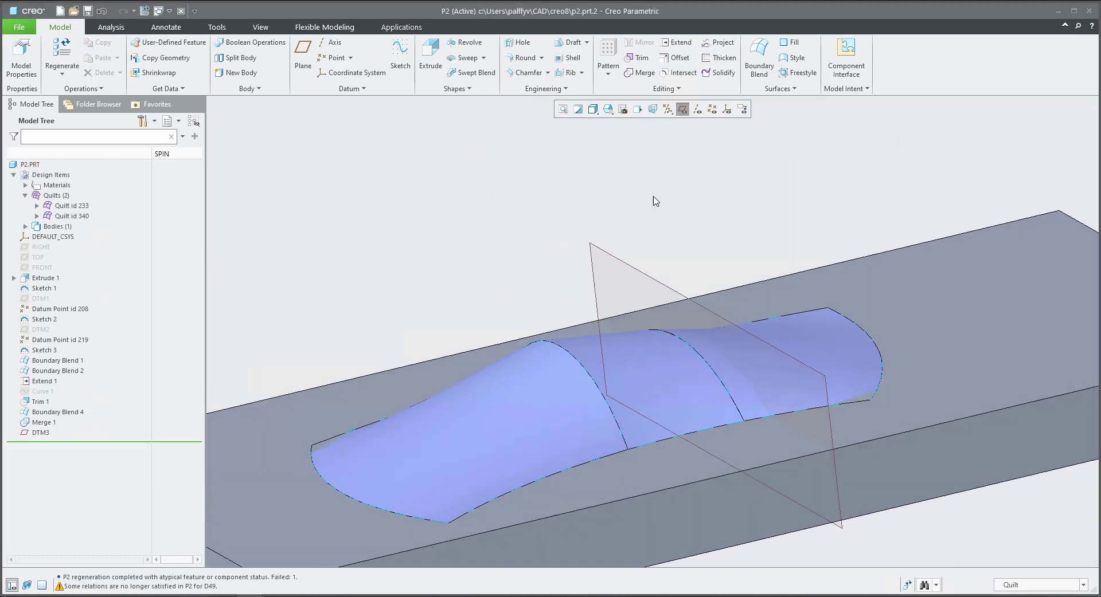
Step: Zoom in on the seam between the two quilts, then return to the default view and reframe the part
{"action": "middle_click_drag", "start_coordinate": [583, 350], "coordinate": [619, 388]}
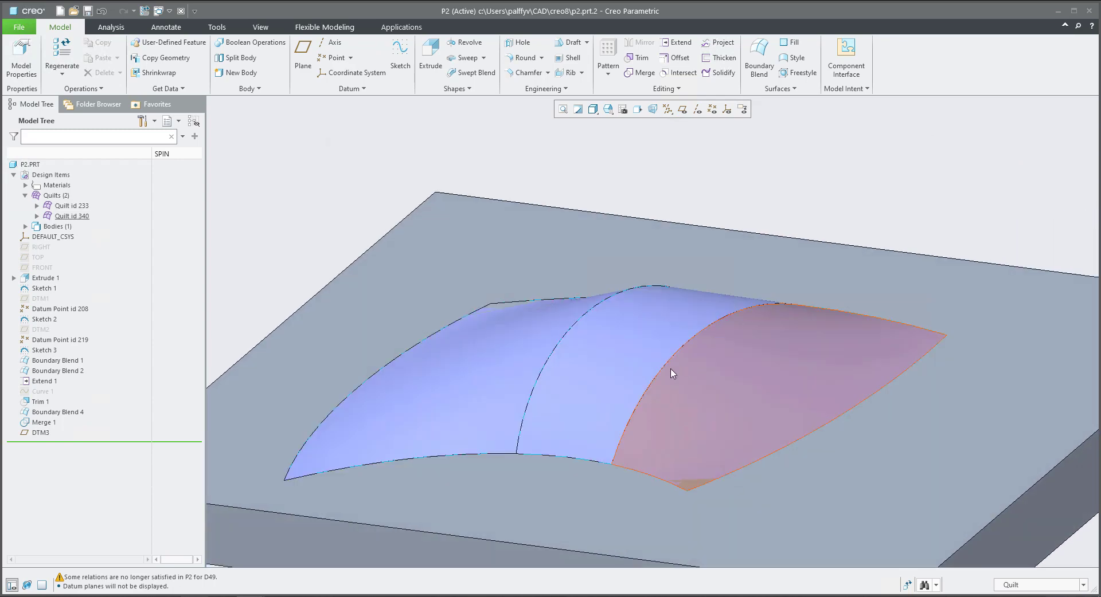
{"action": "scroll", "coordinate": [715, 339], "scroll_direction": "up", "scroll_amount": 4}
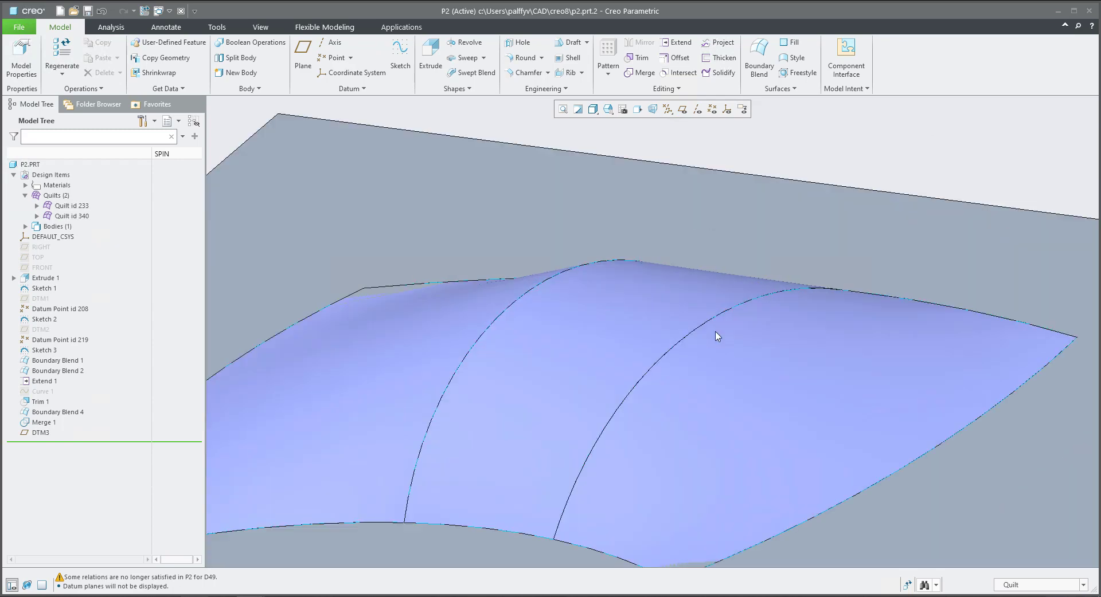
{"action": "scroll", "coordinate": [786, 282], "scroll_direction": "up", "scroll_amount": 4}
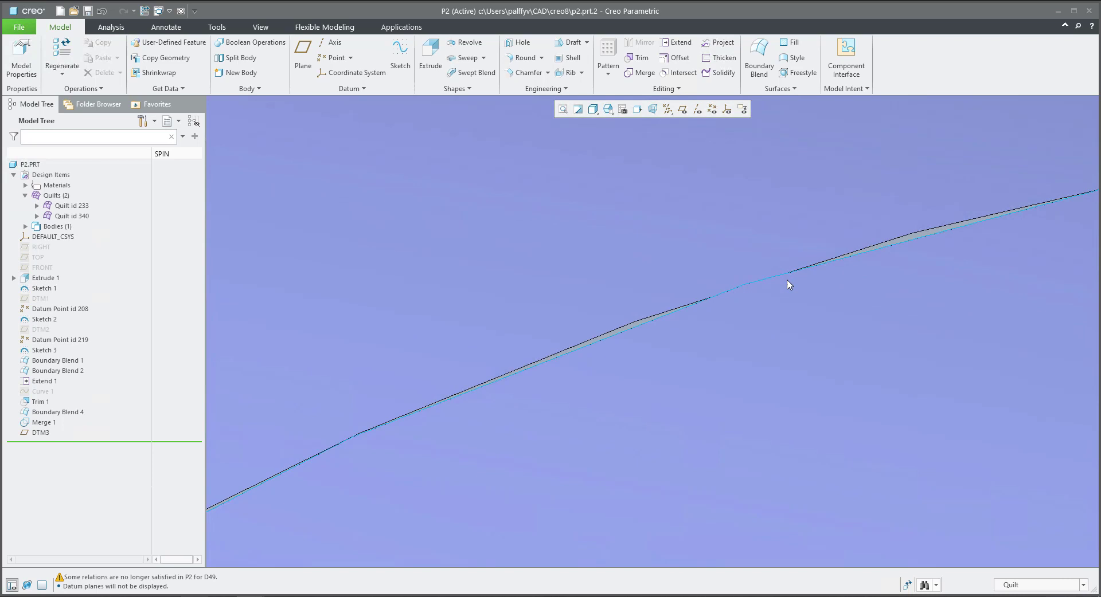
{"action": "middle_click_drag", "start_coordinate": [789, 285], "coordinate": [799, 309]}
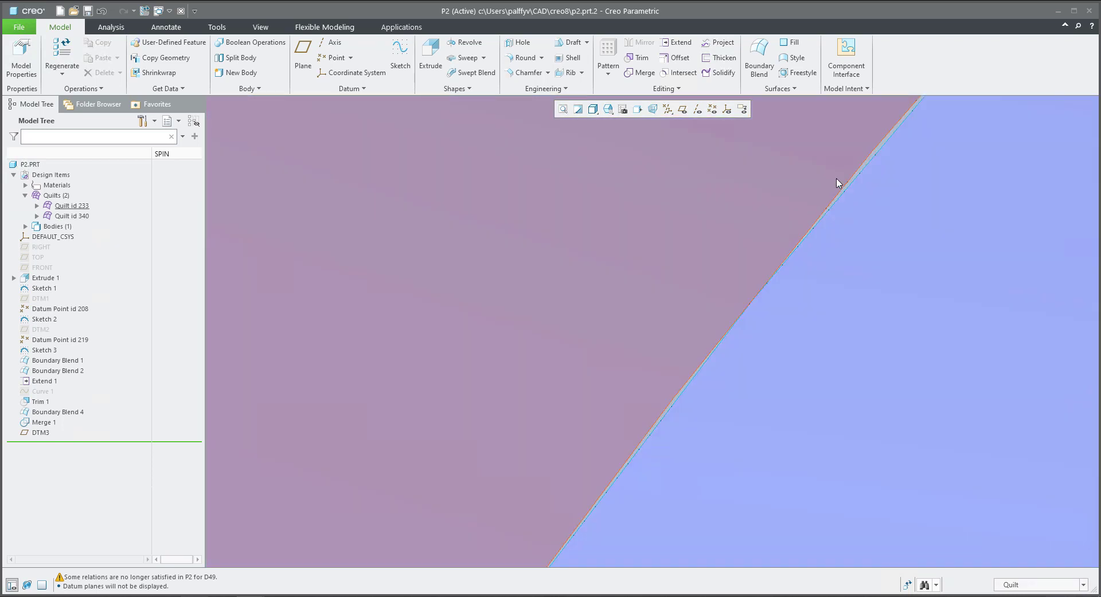
{"action": "middle_click_drag", "start_coordinate": [838, 184], "coordinate": [748, 305]}
{"action": "key", "text": "ctrl+d"}
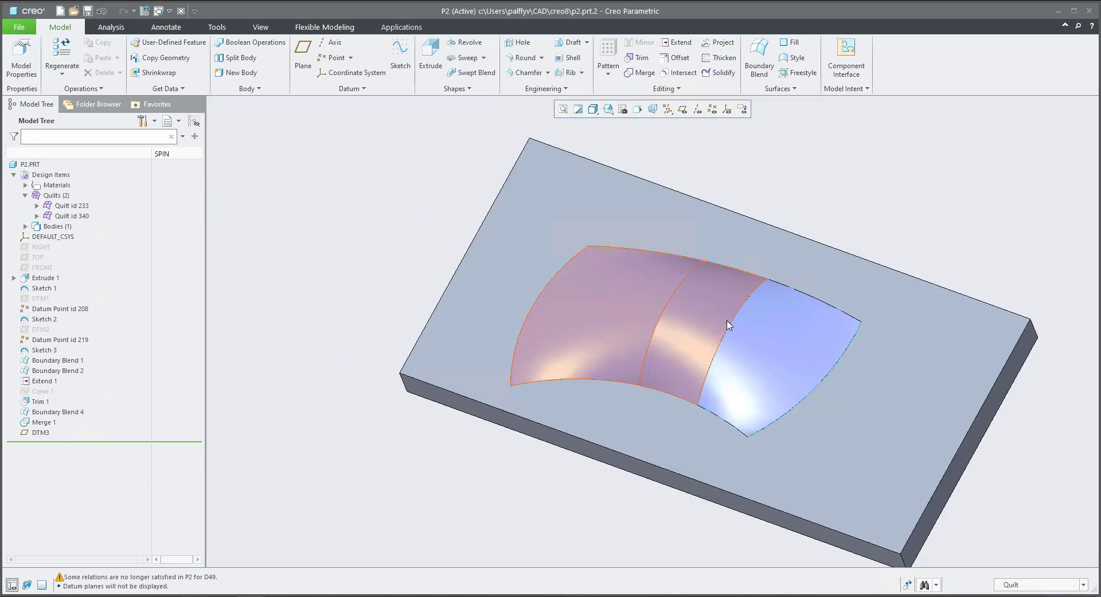
{"action": "scroll", "coordinate": [715, 370], "scroll_direction": "up", "scroll_amount": 3}
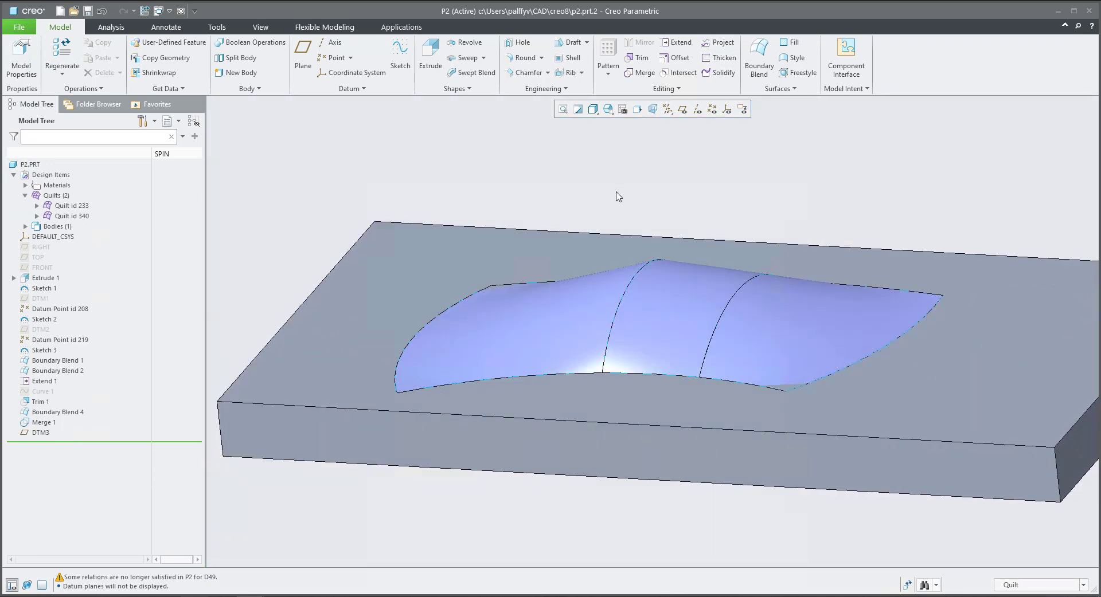
{"action": "scroll", "coordinate": [618, 196], "scroll_direction": "down", "scroll_amount": 2}
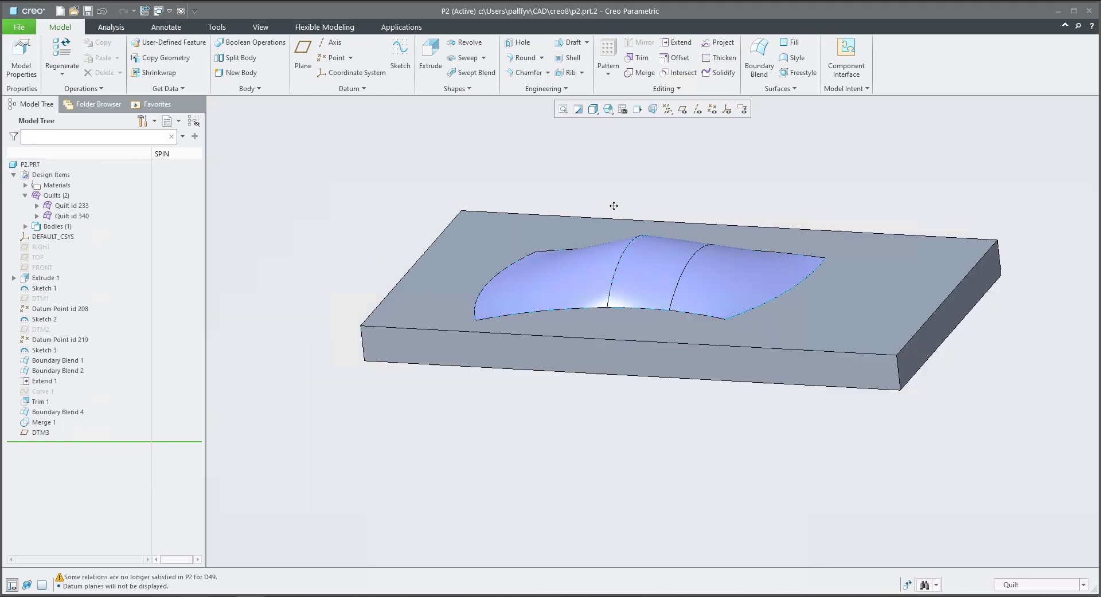
{"action": "middle_click_drag", "start_coordinate": [613, 205], "coordinate": [575, 234], "text": "shift"}
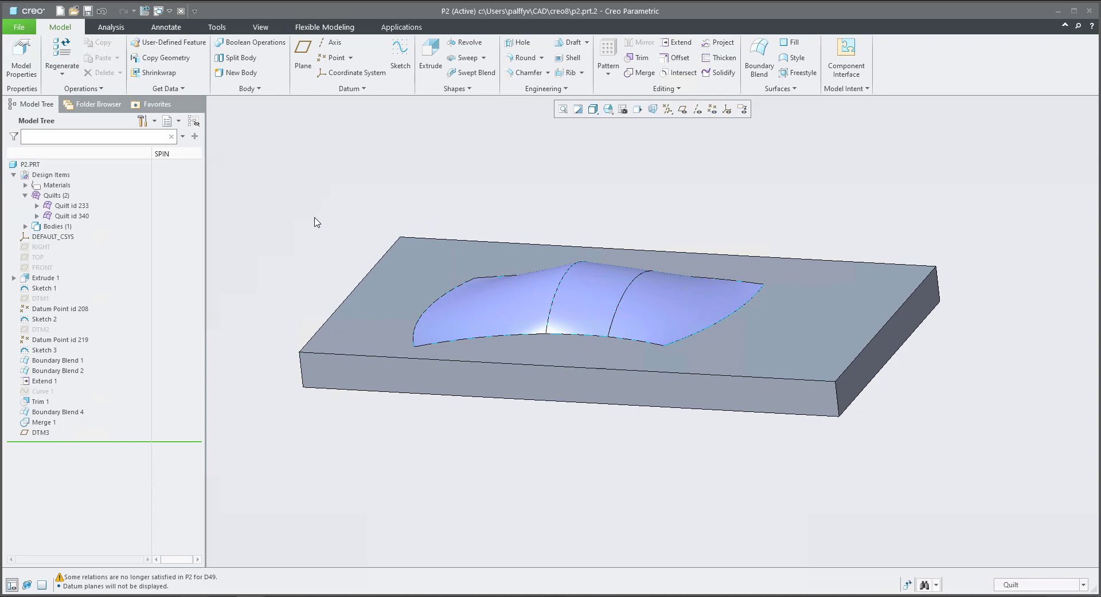
Step: Collapse RIGHT through DTM3 into Independent Geometry id 461 and edit its definition
{"action": "left_click", "coordinate": [36, 247]}
{"action": "left_click", "coordinate": [41, 433], "text": "shift"}
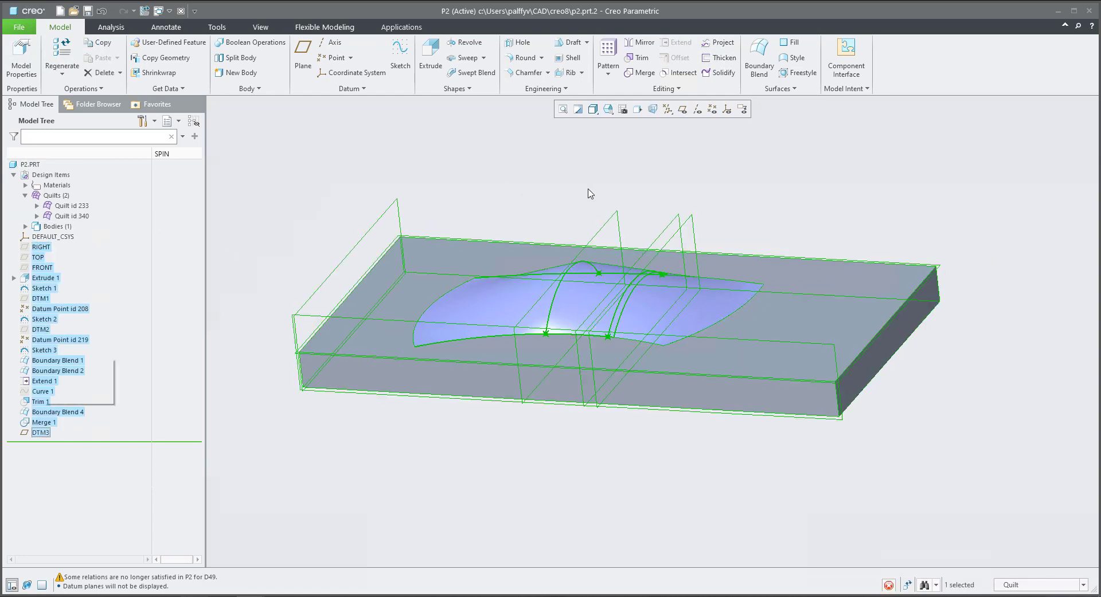
{"action": "left_click", "coordinate": [666, 89]}
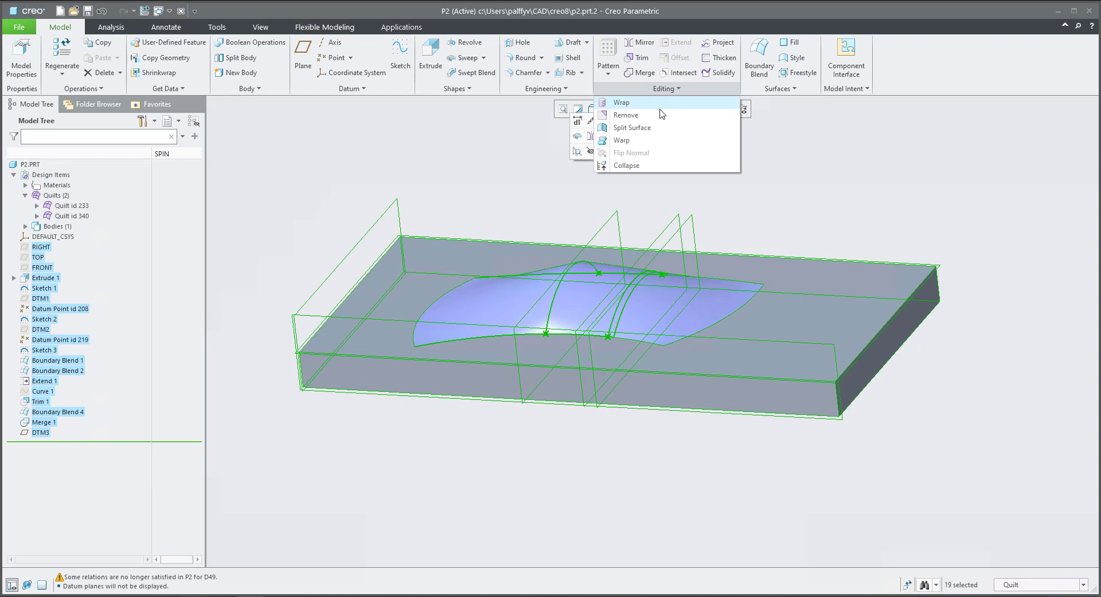
{"action": "left_click", "coordinate": [626, 165]}
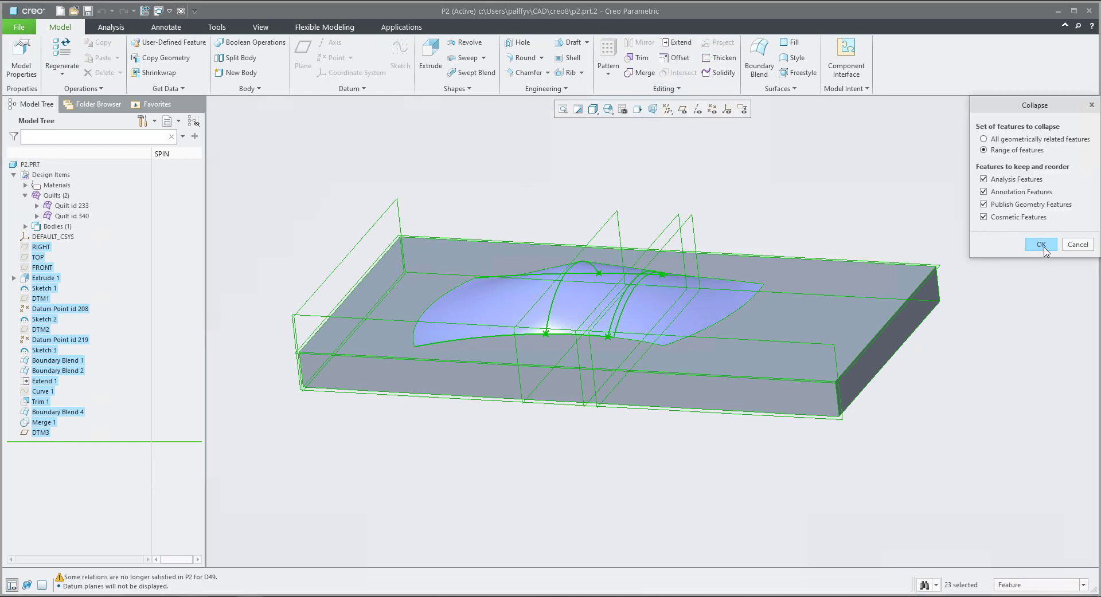
{"action": "left_click", "coordinate": [1041, 245]}
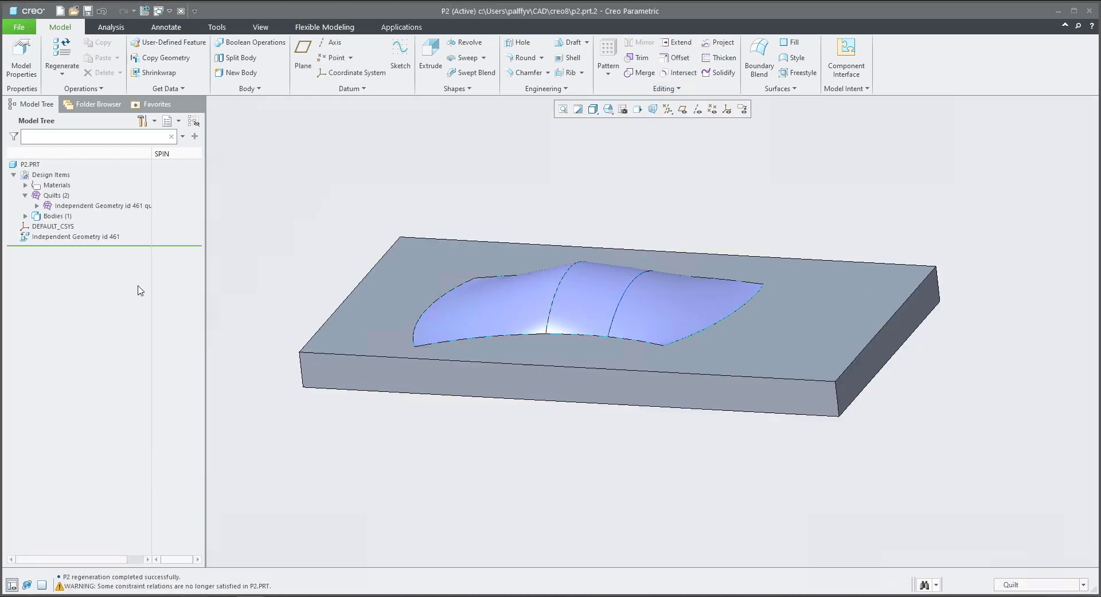
{"action": "left_click", "coordinate": [62, 239]}
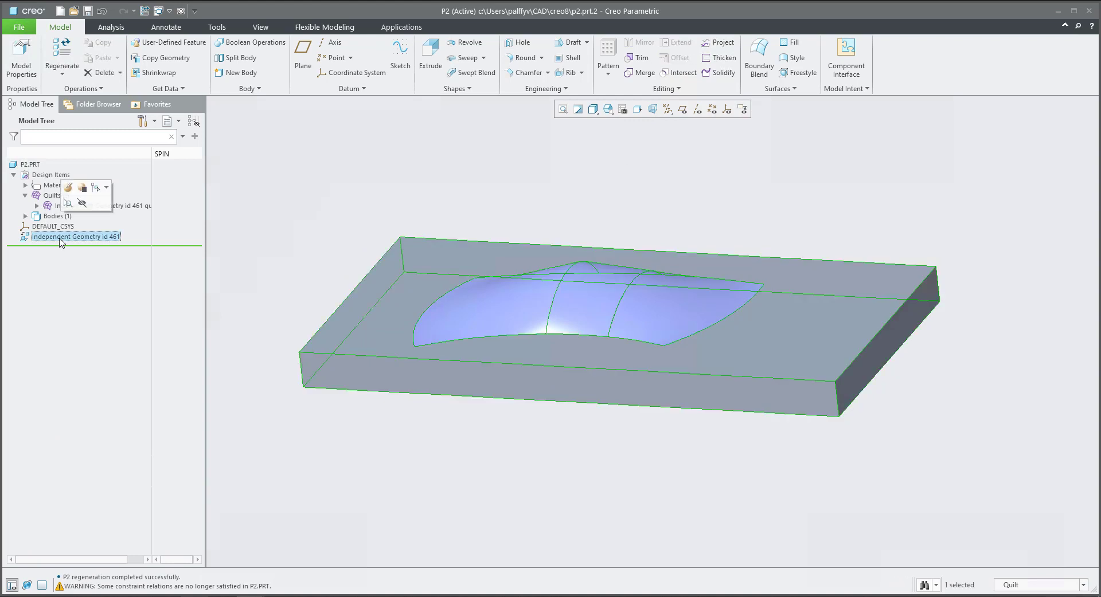
{"action": "left_click", "coordinate": [69, 188]}
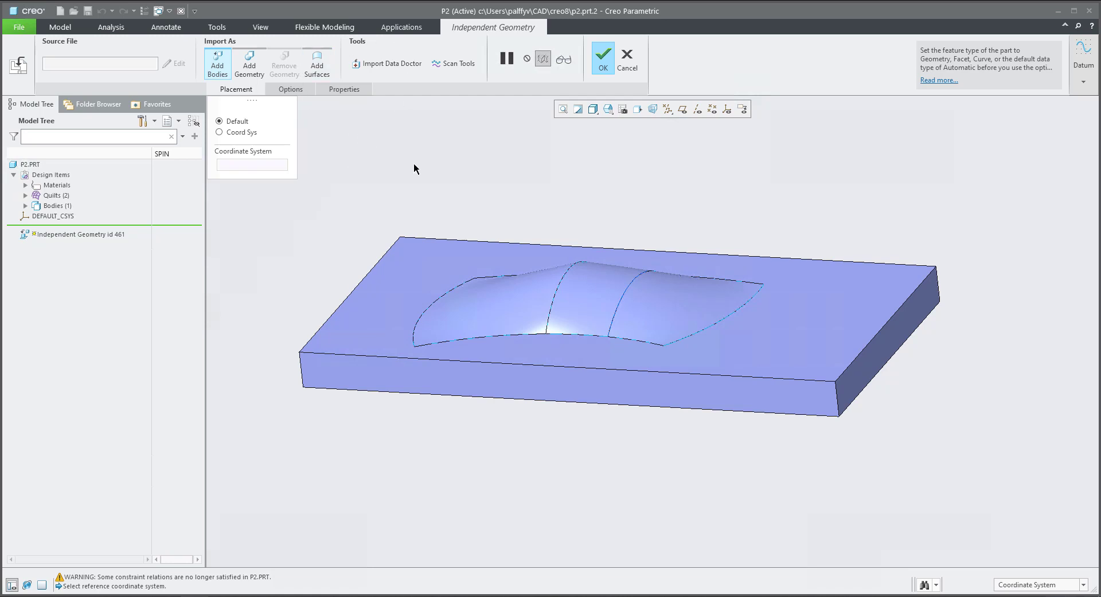
Step: Enter Import DataDoctor and switch the display style to Hidden Line, adjusting the view
{"action": "left_click", "coordinate": [376, 68]}
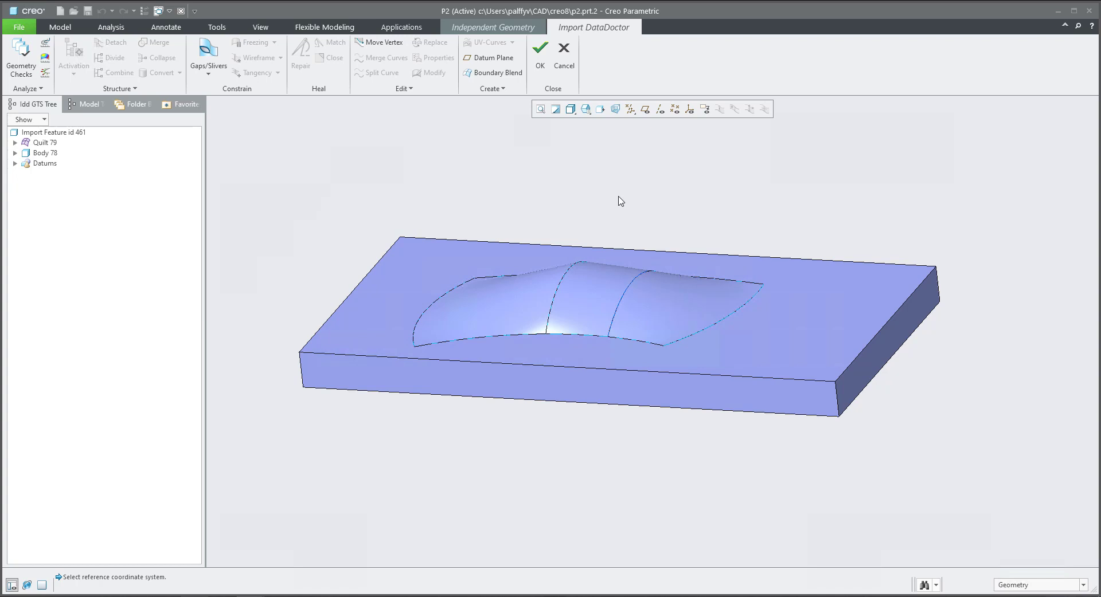
{"action": "left_click", "coordinate": [585, 110]}
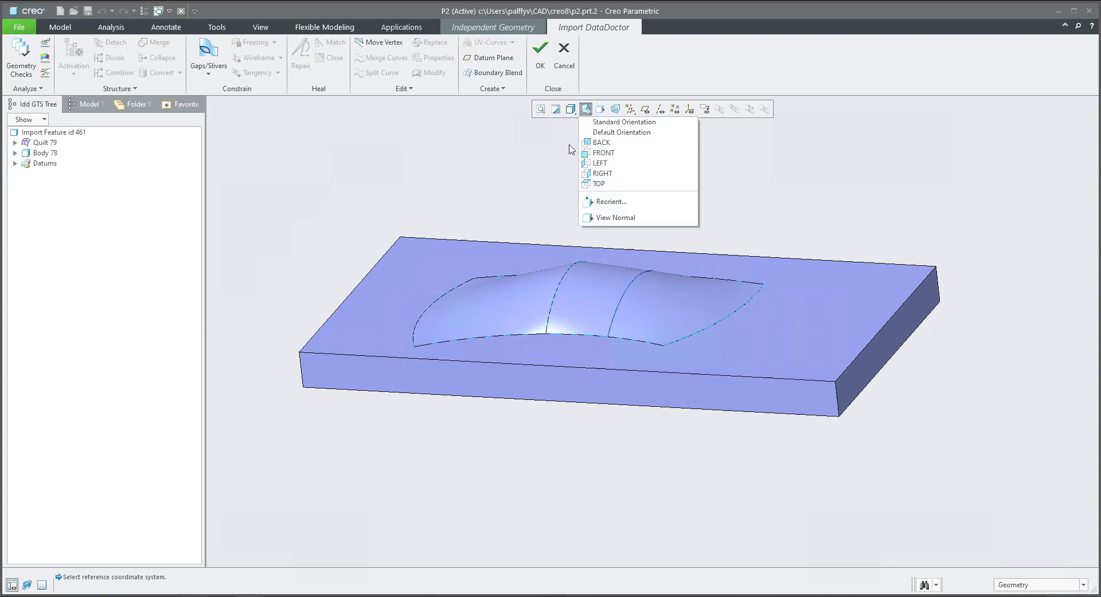
{"action": "left_click", "coordinate": [571, 114]}
{"action": "left_click", "coordinate": [571, 115]}
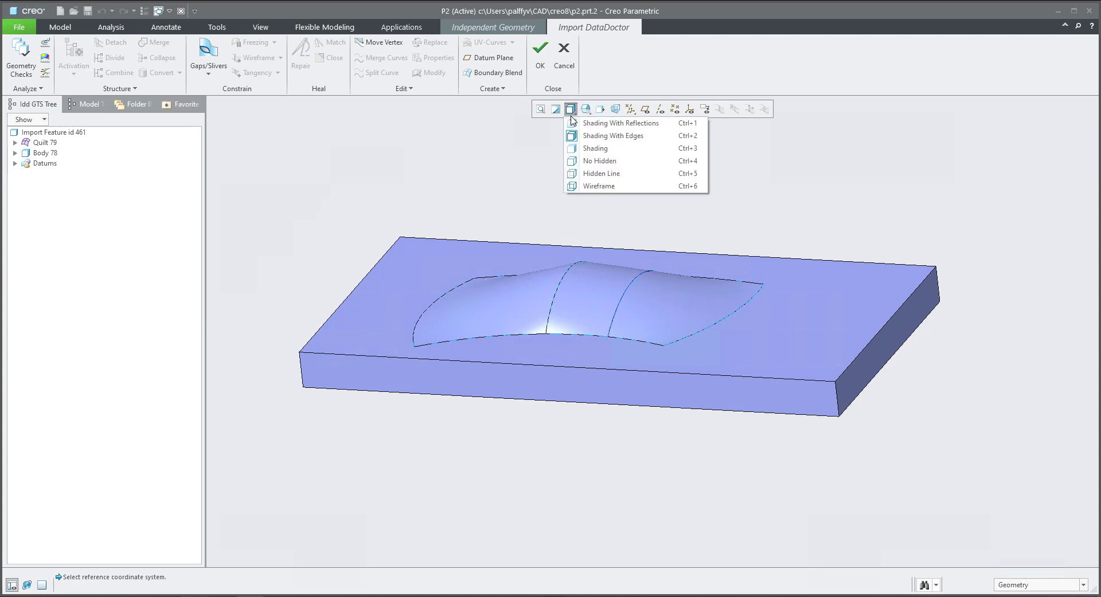
{"action": "left_click", "coordinate": [585, 173]}
{"action": "scroll", "coordinate": [587, 310], "scroll_direction": "up", "scroll_amount": 1}
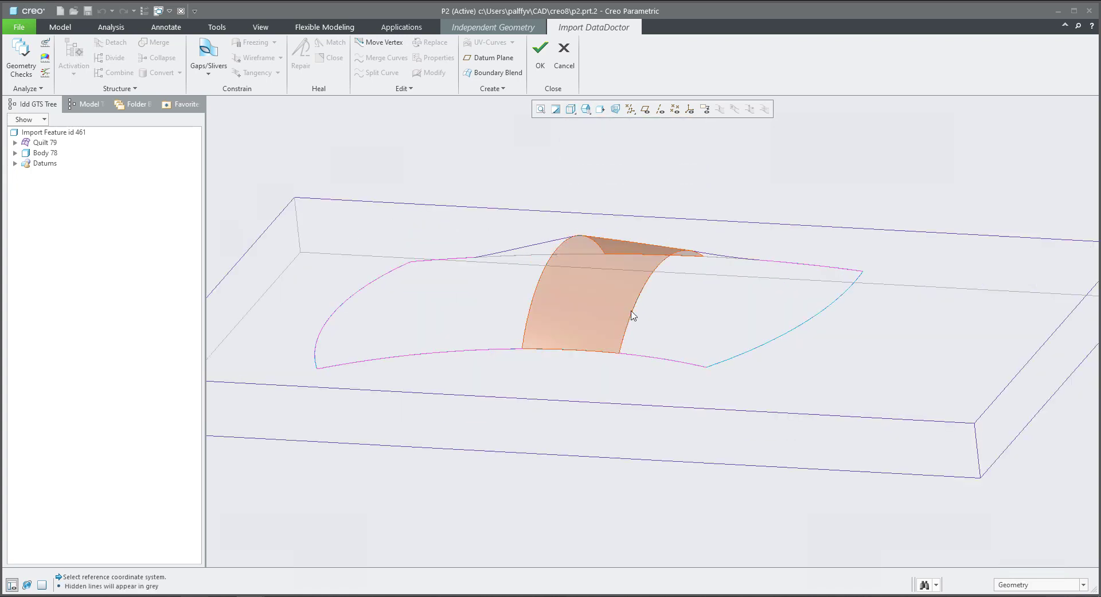
{"action": "middle_click_drag", "start_coordinate": [635, 313], "coordinate": [668, 312]}
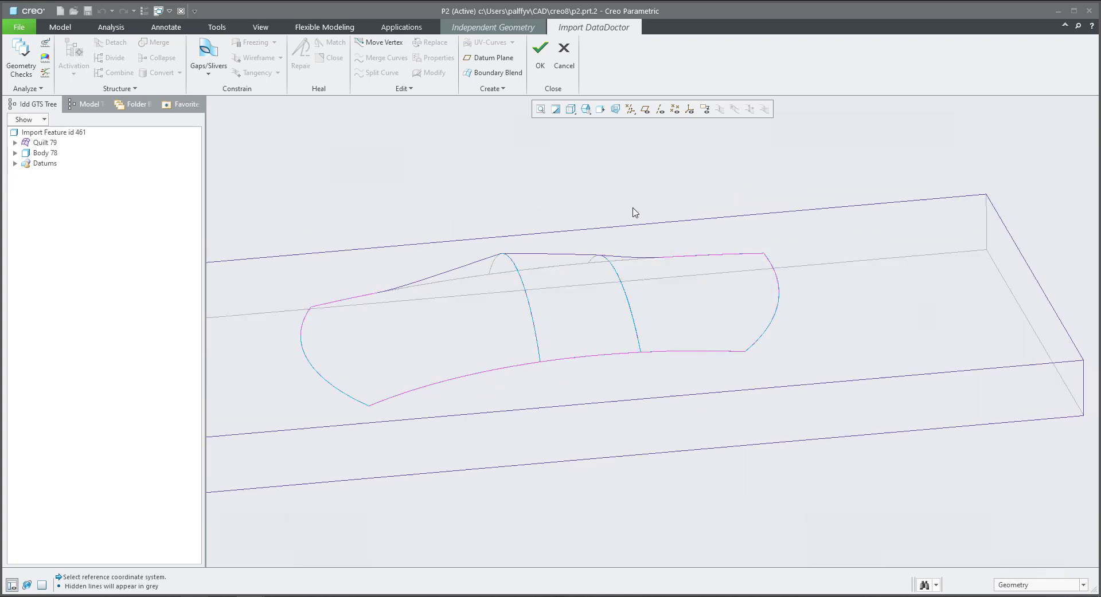
{"action": "scroll", "coordinate": [625, 241], "scroll_direction": "down", "scroll_amount": 3}
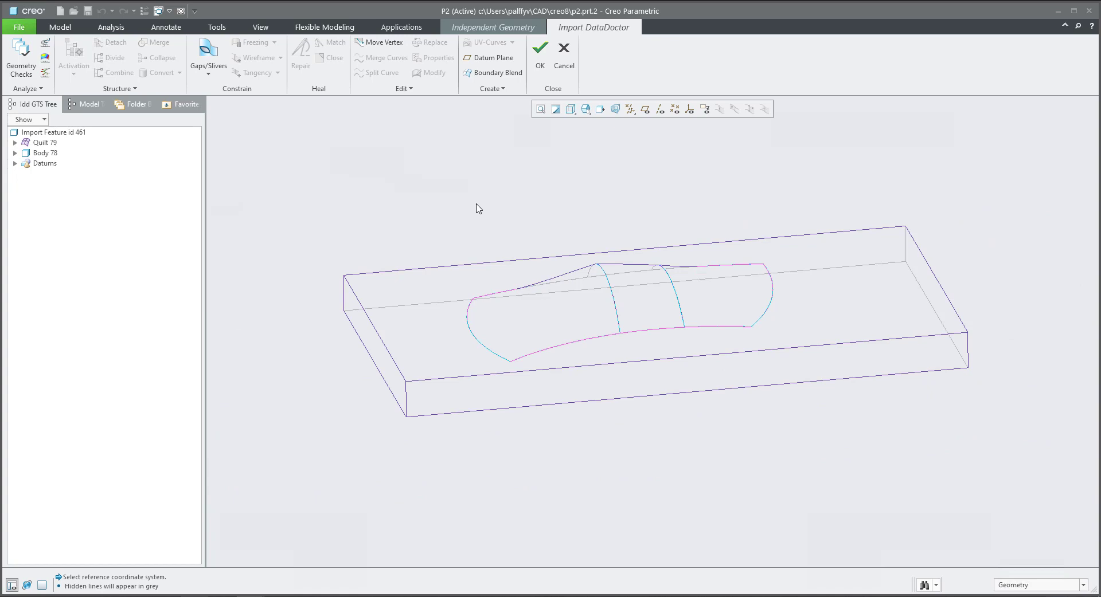
Step: Set System Colors to Dark in the Options' System Appearance page
{"action": "left_click", "coordinate": [19, 27]}
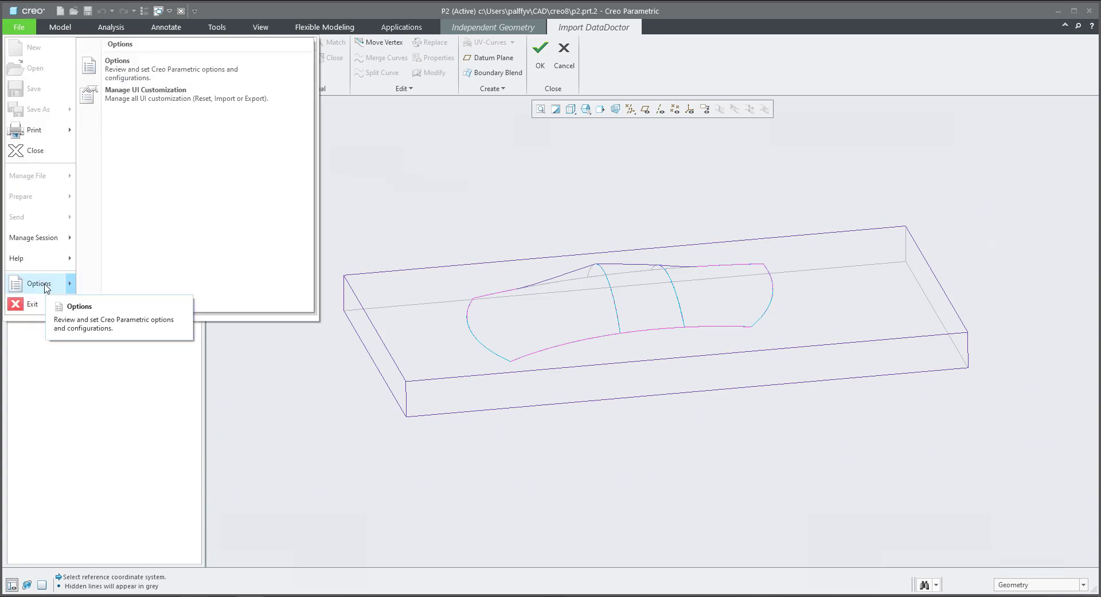
{"action": "left_click", "coordinate": [41, 284]}
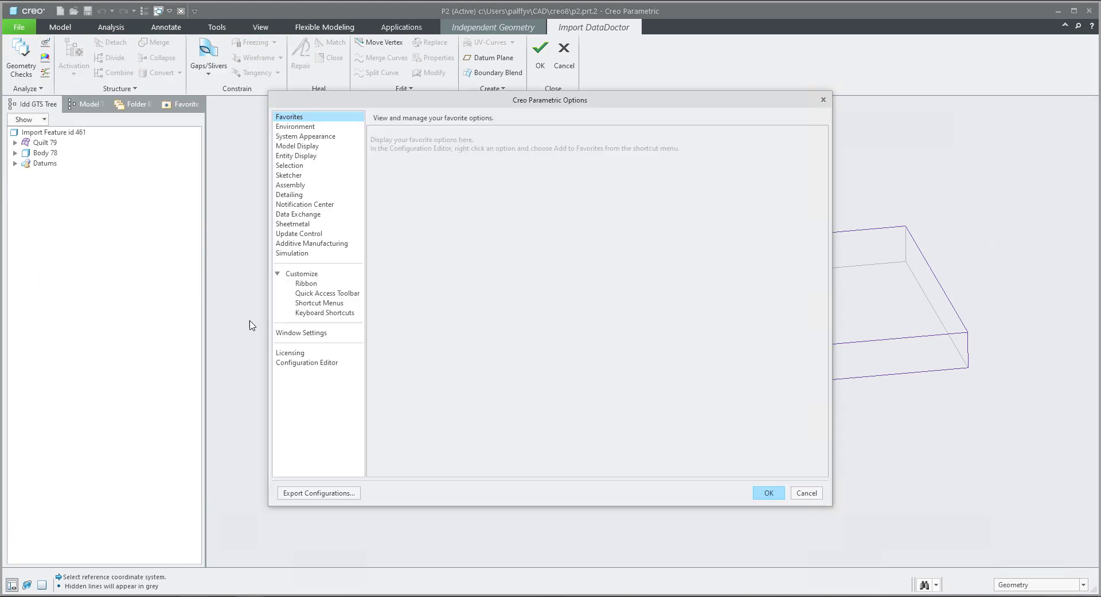
{"action": "left_click", "coordinate": [303, 137]}
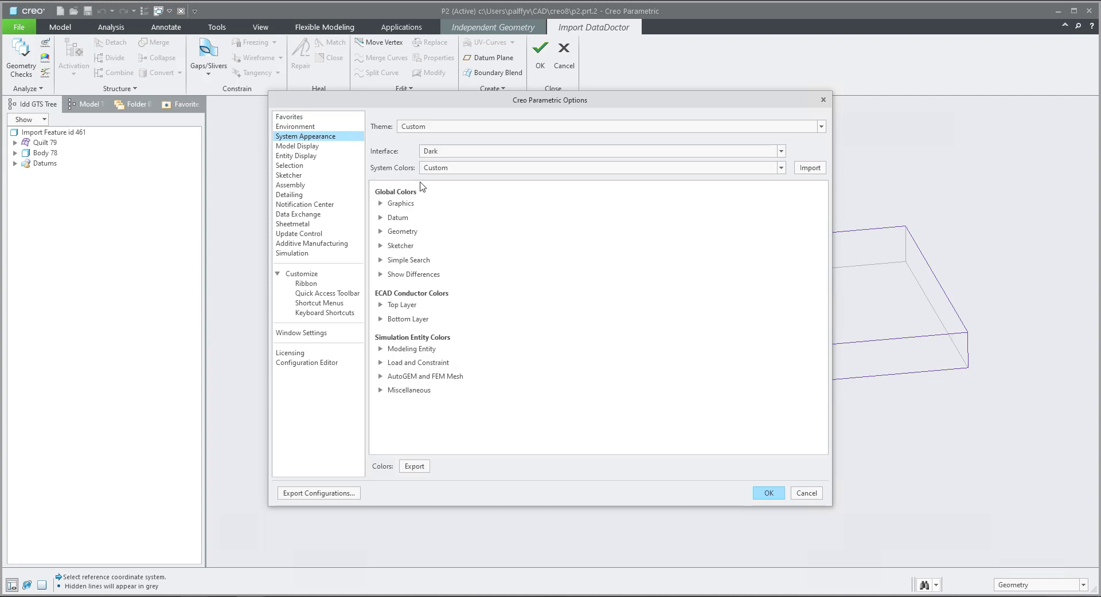
{"action": "left_click", "coordinate": [450, 153]}
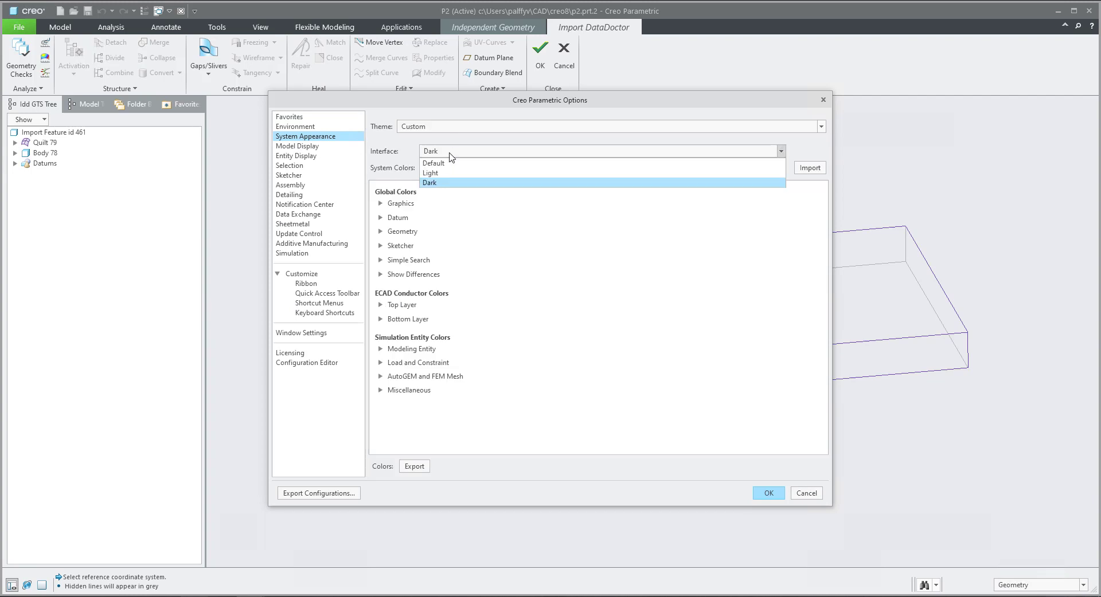
{"action": "left_click", "coordinate": [448, 172]}
{"action": "left_click", "coordinate": [447, 169]}
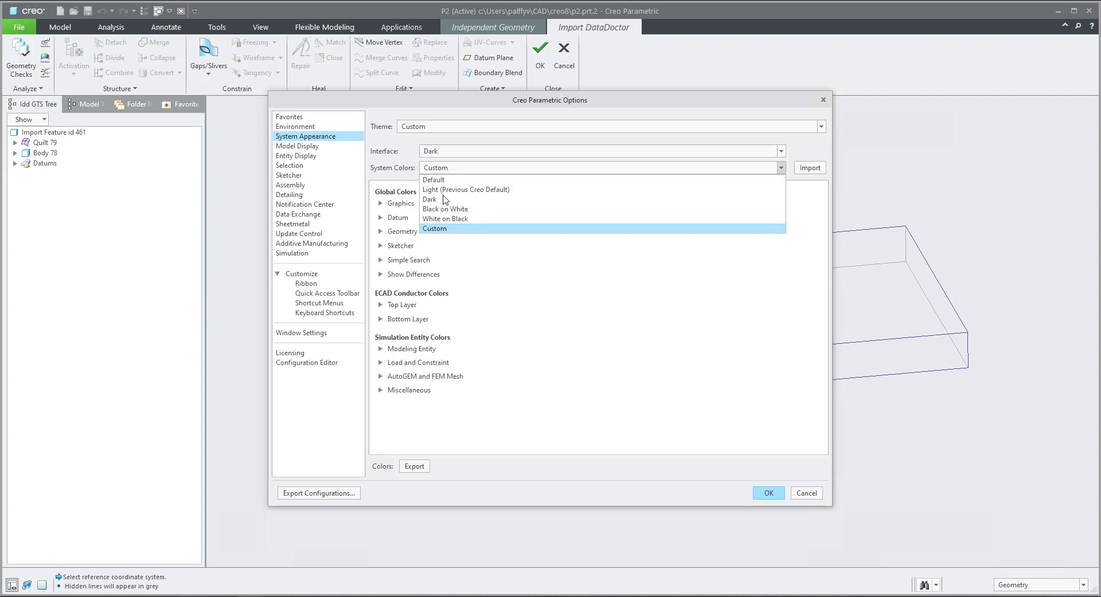
{"action": "left_click", "coordinate": [442, 200]}
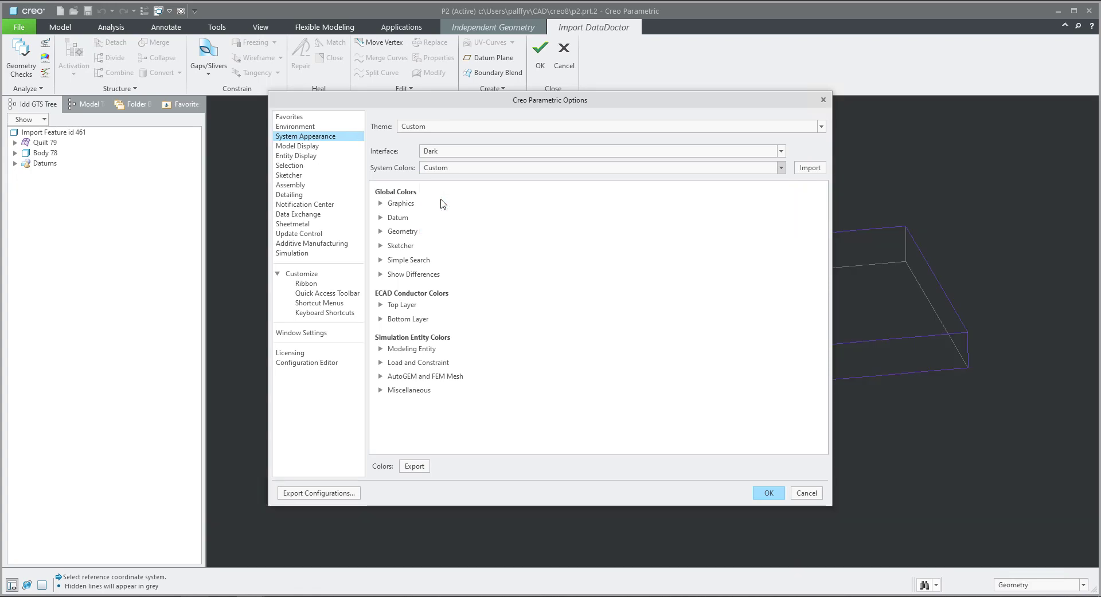
{"action": "left_click_drag", "start_coordinate": [544, 104], "coordinate": [468, 113]}
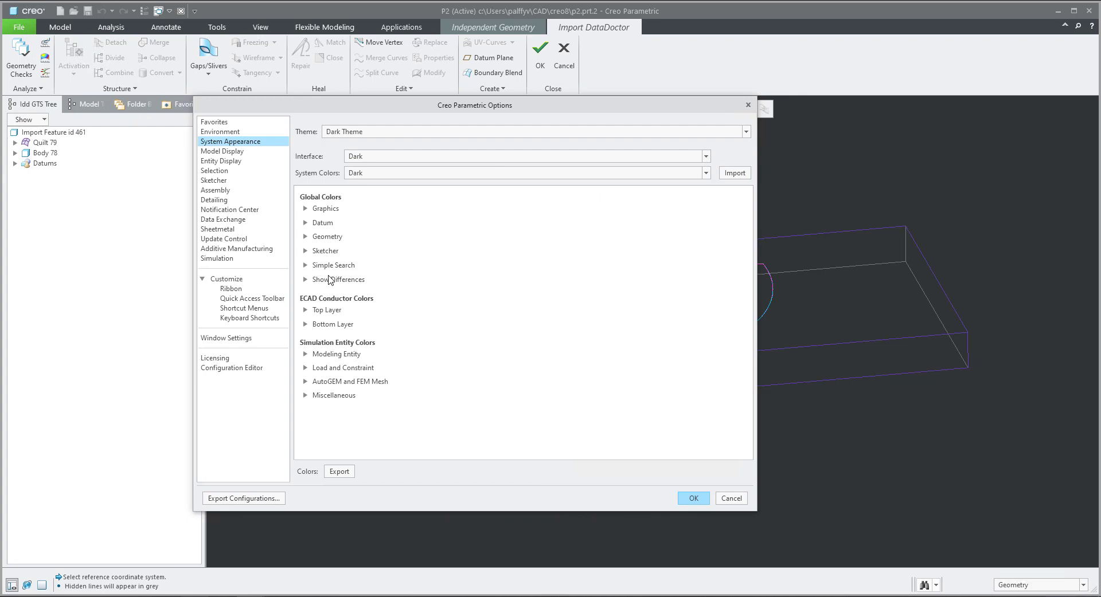
Step: Set the Graphics Quilt colour to yellow
{"action": "left_click", "coordinate": [305, 208]}
{"action": "left_click", "coordinate": [335, 290]}
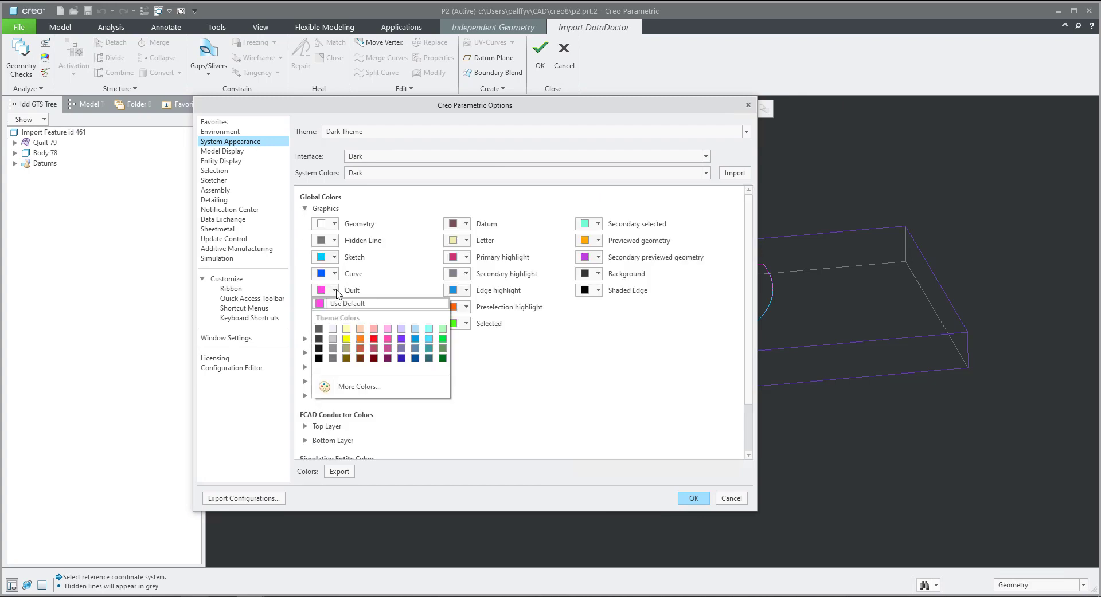
{"action": "left_click", "coordinate": [347, 339]}
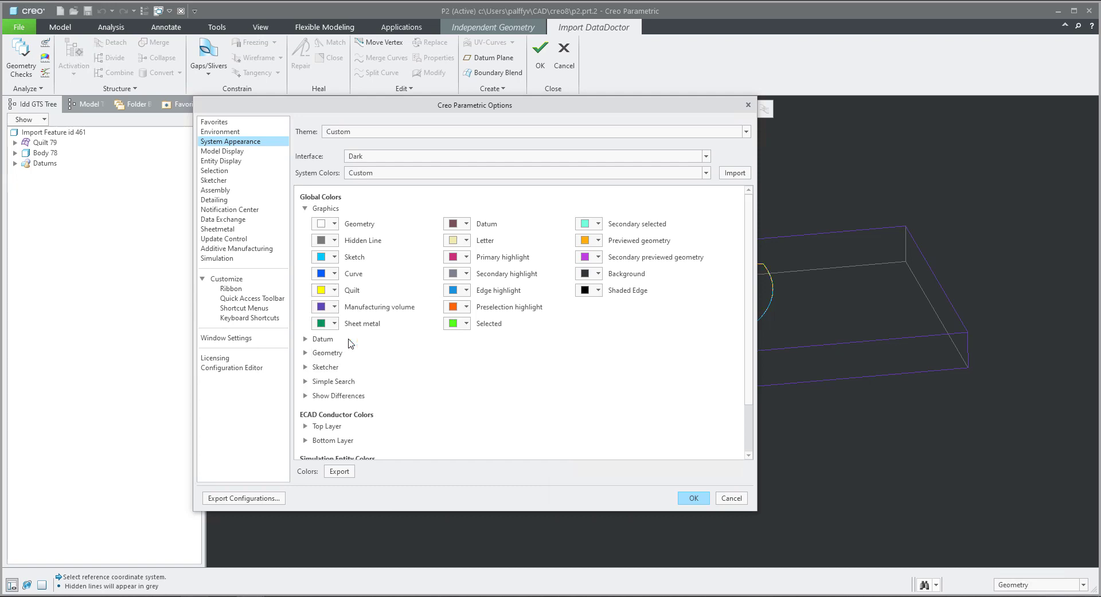
{"action": "left_click", "coordinate": [693, 499]}
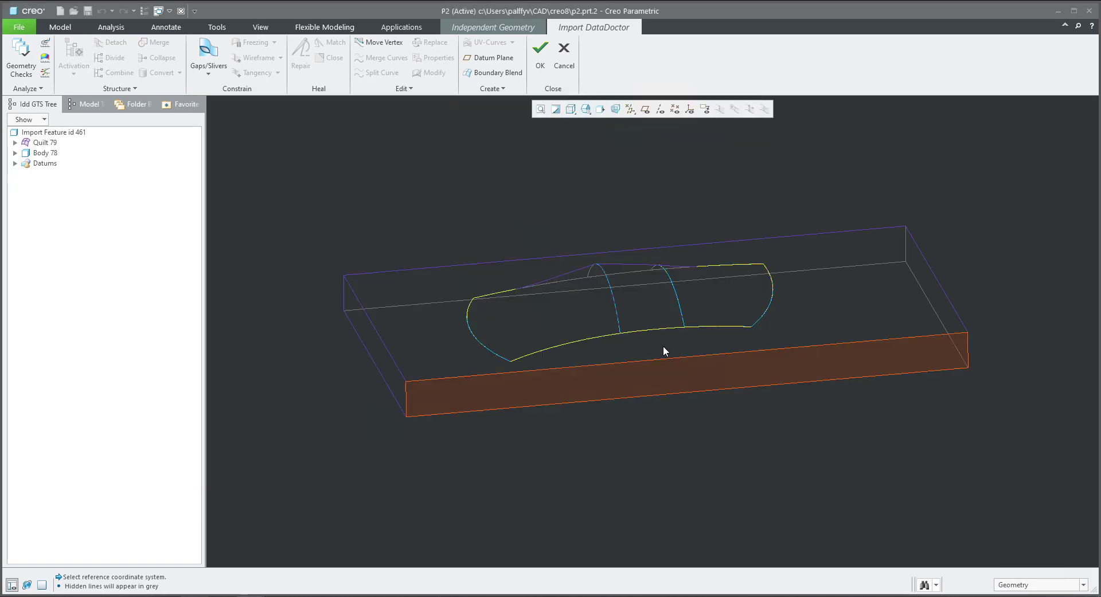
{"action": "middle_click_drag", "start_coordinate": [653, 293], "coordinate": [688, 312]}
{"action": "scroll", "coordinate": [696, 230], "scroll_direction": "down", "scroll_amount": 8}
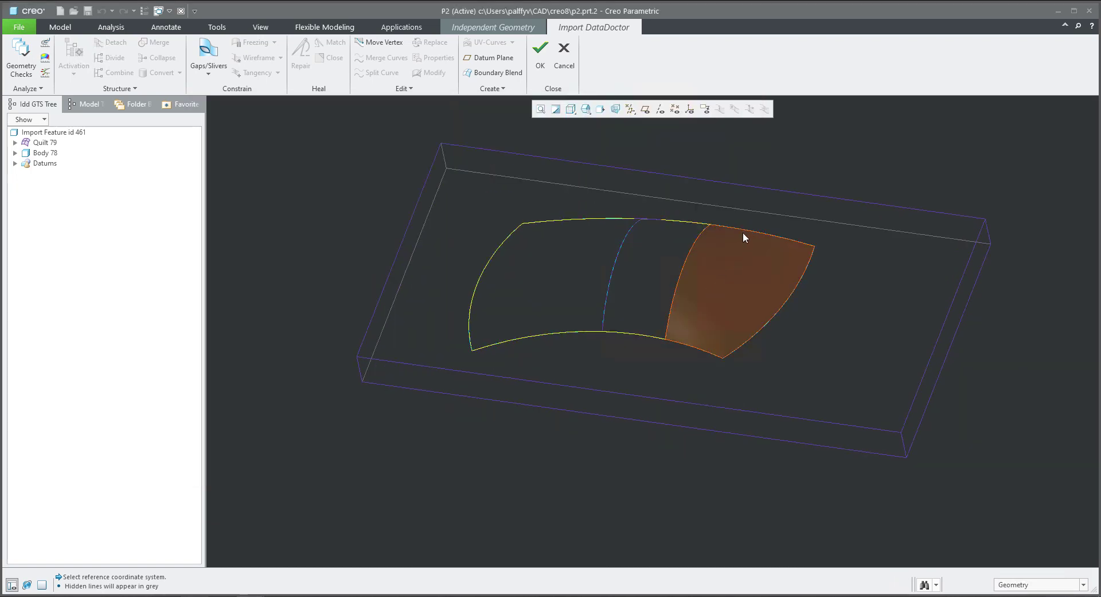
{"action": "scroll", "coordinate": [691, 304], "scroll_direction": "down", "scroll_amount": 2}
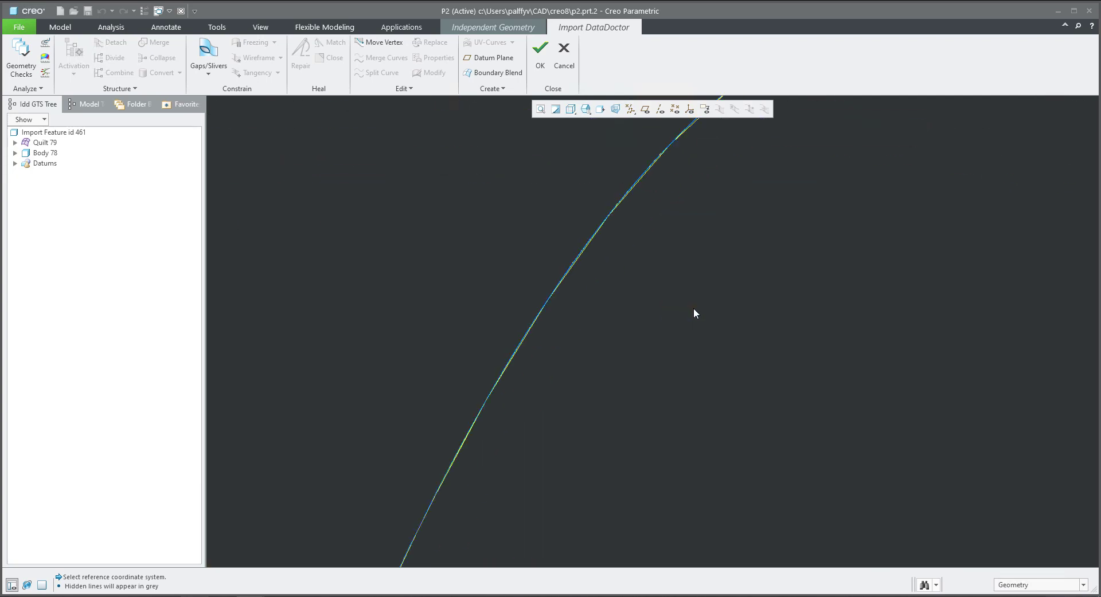
{"action": "scroll", "coordinate": [668, 321], "scroll_direction": "up", "scroll_amount": 3}
{"action": "middle_click_drag", "start_coordinate": [701, 223], "coordinate": [831, 550]}
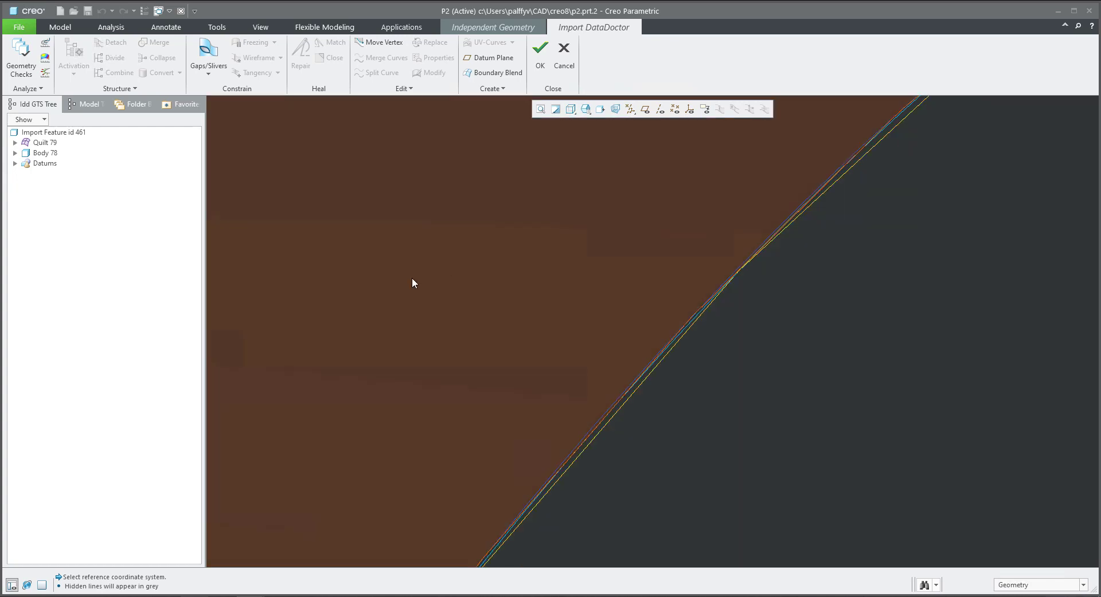
{"action": "scroll", "coordinate": [411, 283], "scroll_direction": "down", "scroll_amount": 2}
{"action": "middle_click_drag", "start_coordinate": [411, 283], "coordinate": [628, 402]}
{"action": "scroll", "coordinate": [666, 351], "scroll_direction": "down", "scroll_amount": 3}
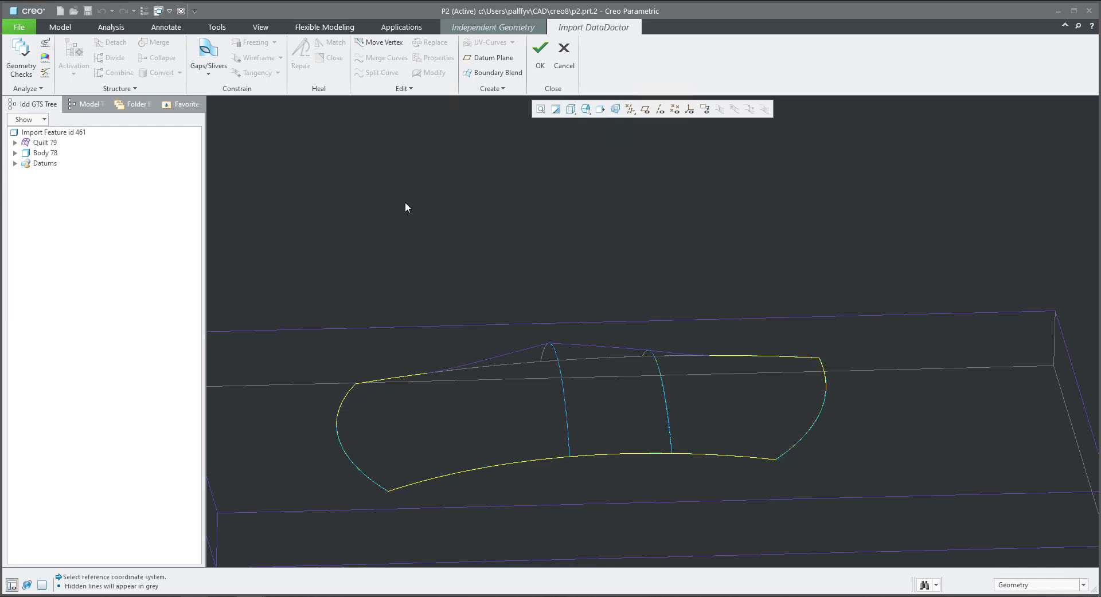
Step: Quit Import DataDoctor without changes, finish Independent Geometry id 461, and orbit to inspect the surfaces
{"action": "left_click", "coordinate": [564, 57]}
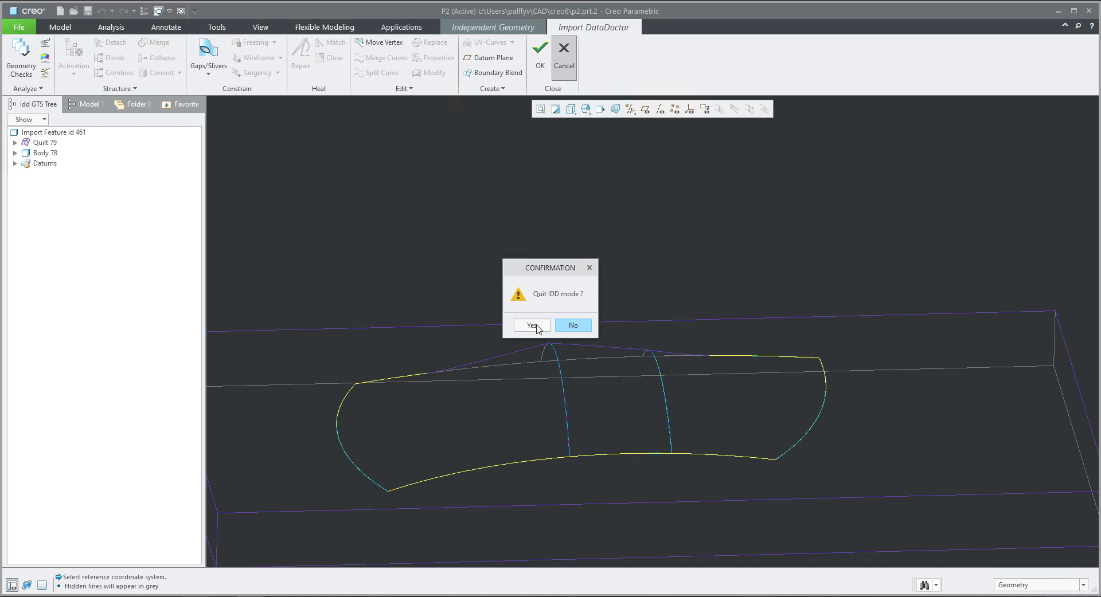
{"action": "left_click", "coordinate": [532, 326]}
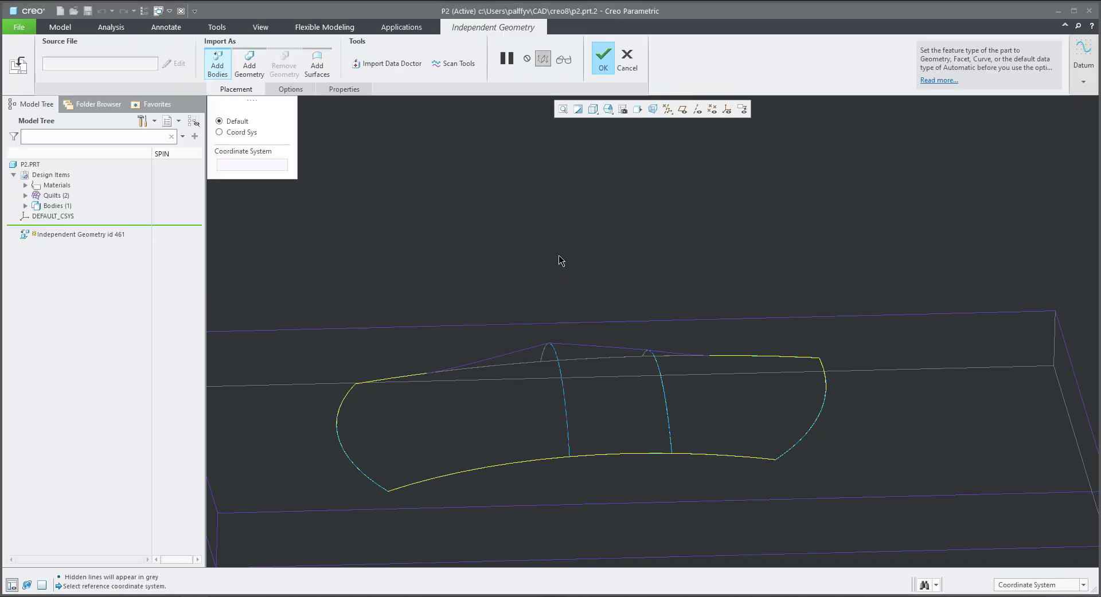
{"action": "left_click", "coordinate": [603, 59]}
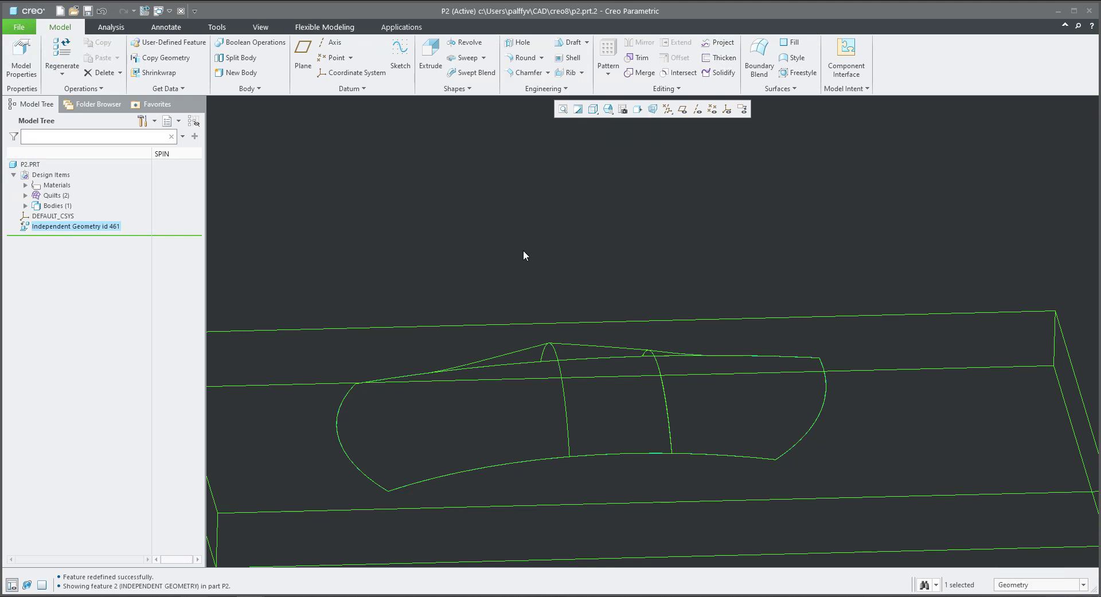
{"action": "scroll", "coordinate": [644, 258], "scroll_direction": "down", "scroll_amount": 4}
{"action": "middle_click_drag", "start_coordinate": [545, 216], "coordinate": [548, 247]}
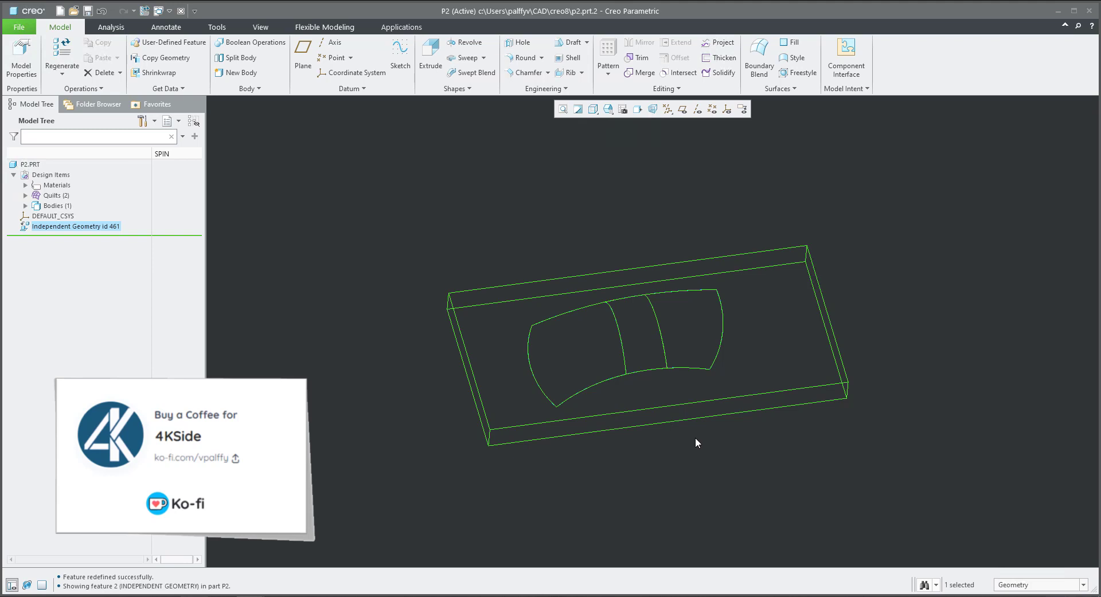
{"action": "middle_click_drag", "start_coordinate": [691, 441], "coordinate": [690, 437]}
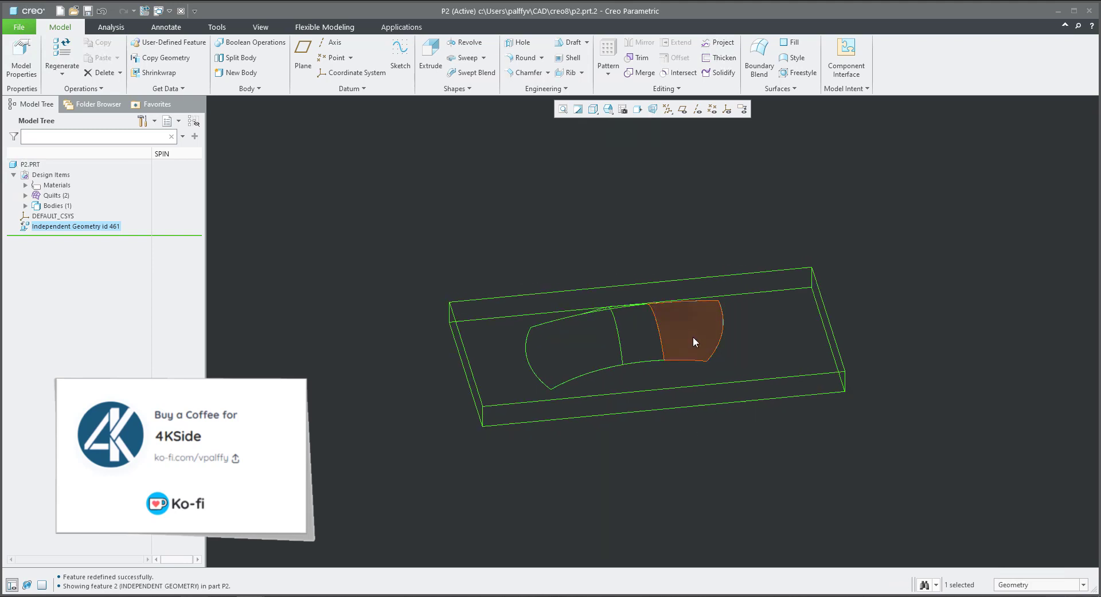
{"action": "scroll", "coordinate": [690, 335], "scroll_direction": "up", "scroll_amount": 2}
{"action": "scroll", "coordinate": [691, 336], "scroll_direction": "up", "scroll_amount": 1}
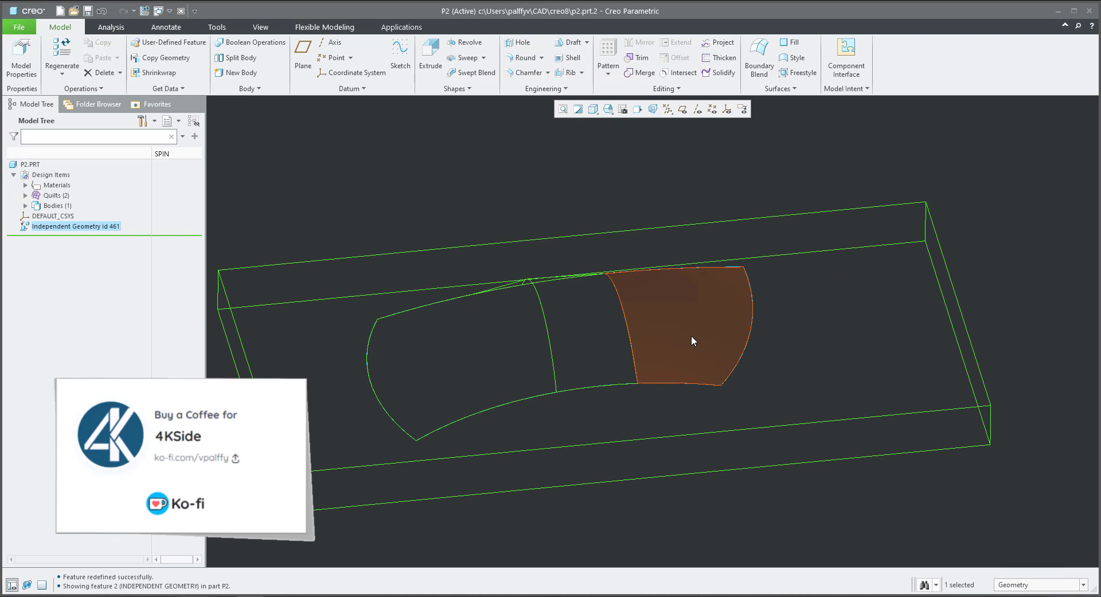